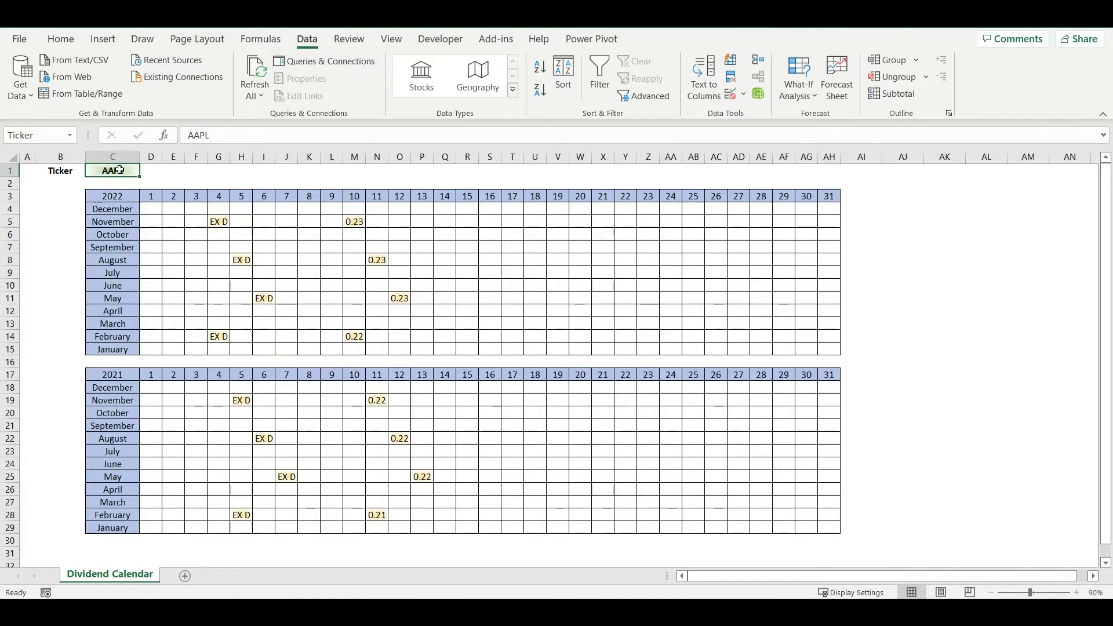
Replace the AAPL ticker in C1 with MSFT and refresh all the dividend data.
double_click(218, 135)
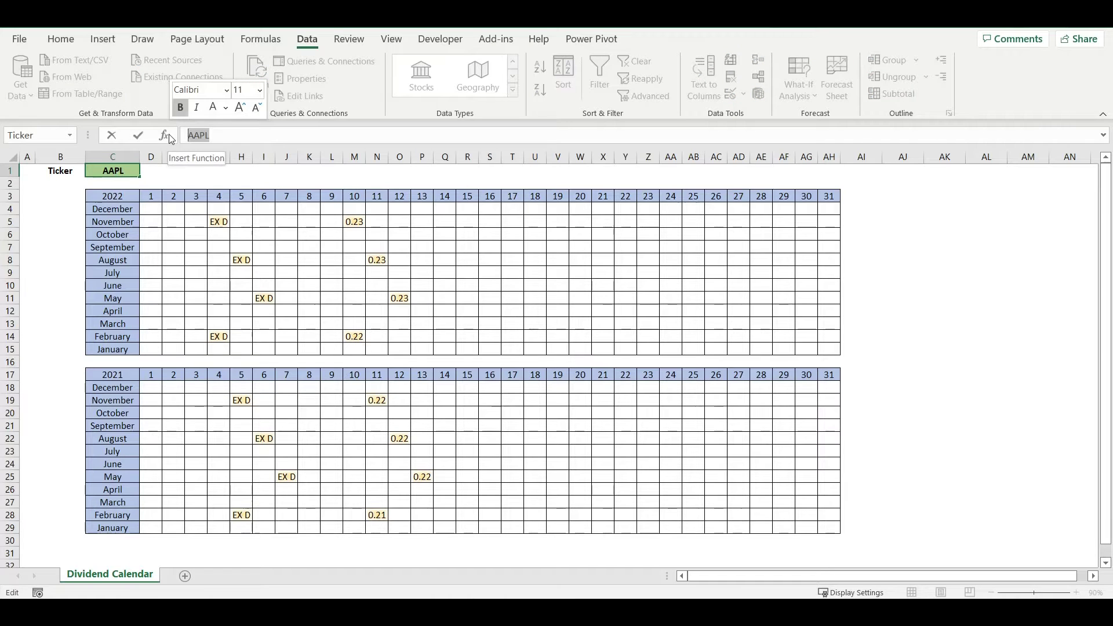
text(MSFT)
key(Return)
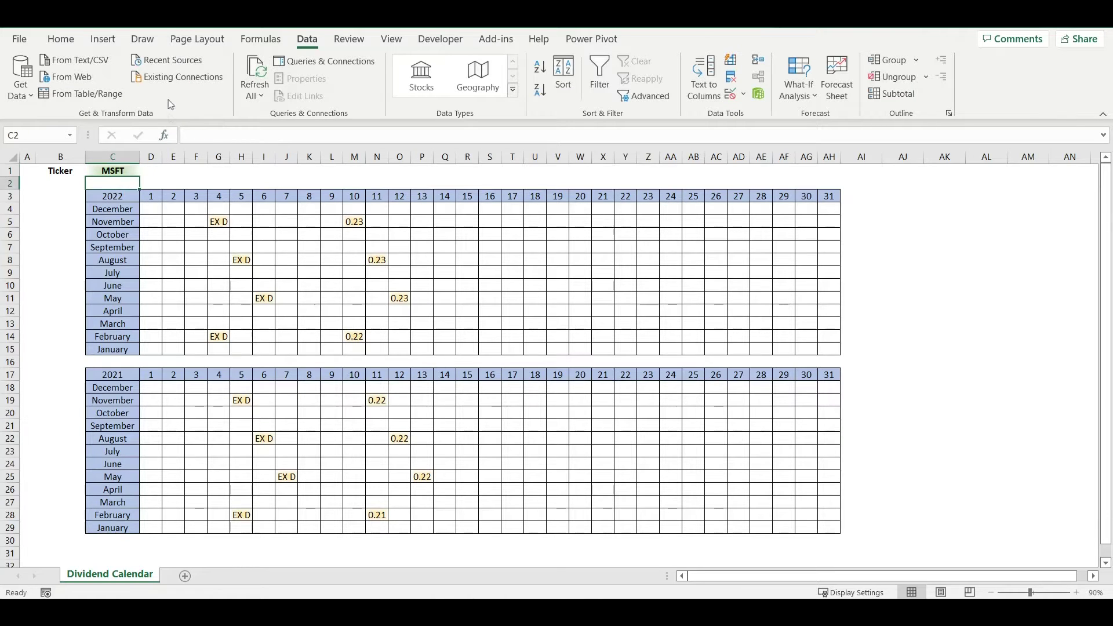
click(121, 172)
click(255, 74)
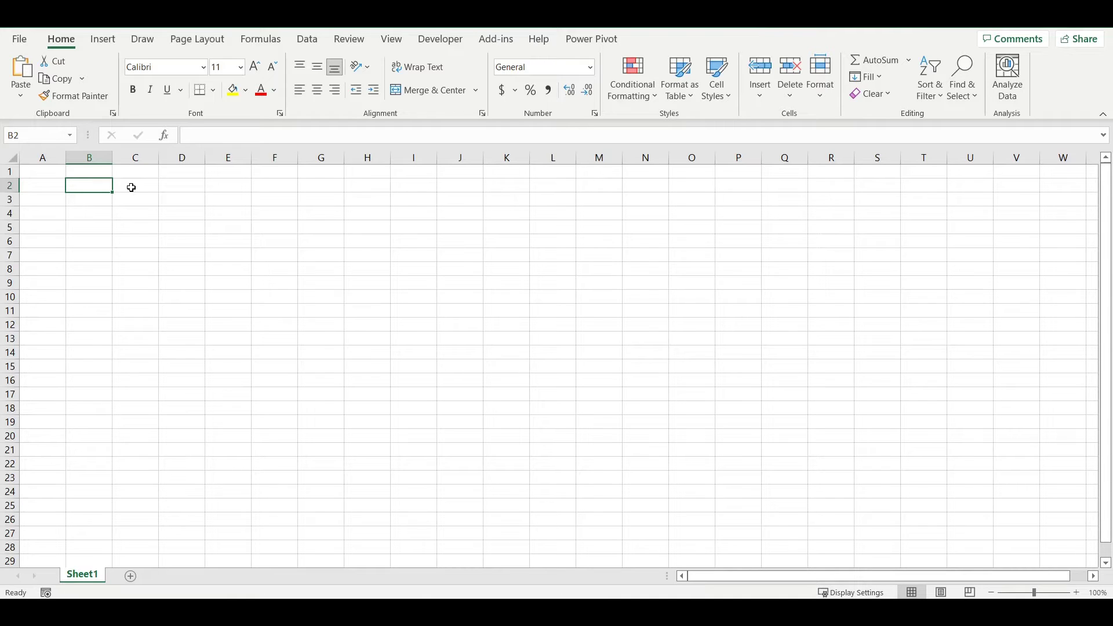
Enter days 1 and 2 in C2:D2 and fill the series across to 31.
click(132, 188)
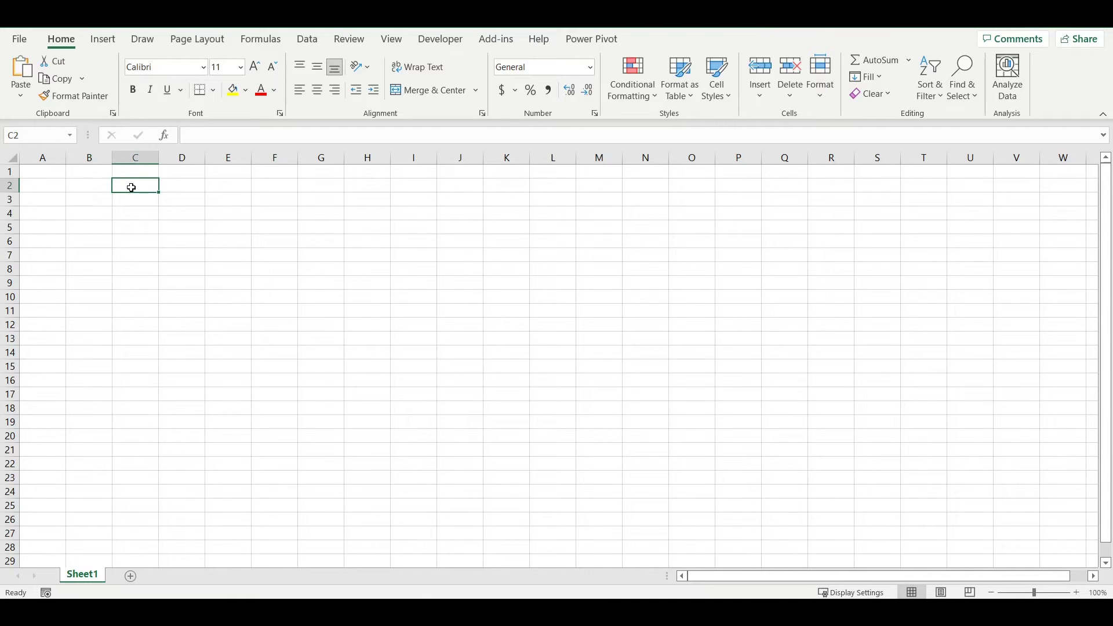
text(1)
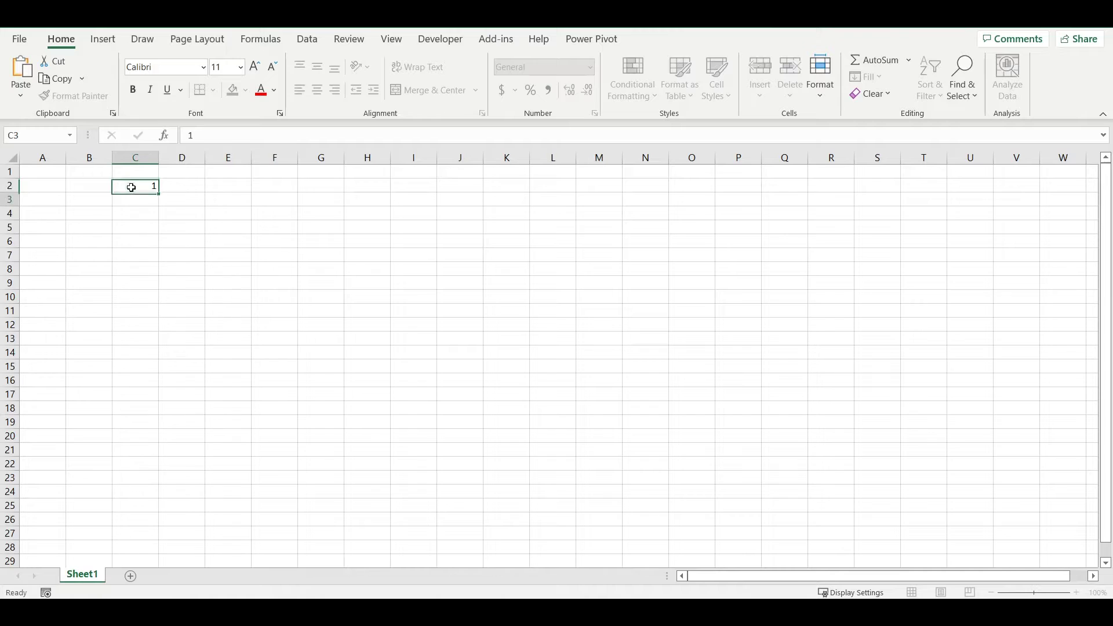
key(Tab)
text(2)
key(Return)
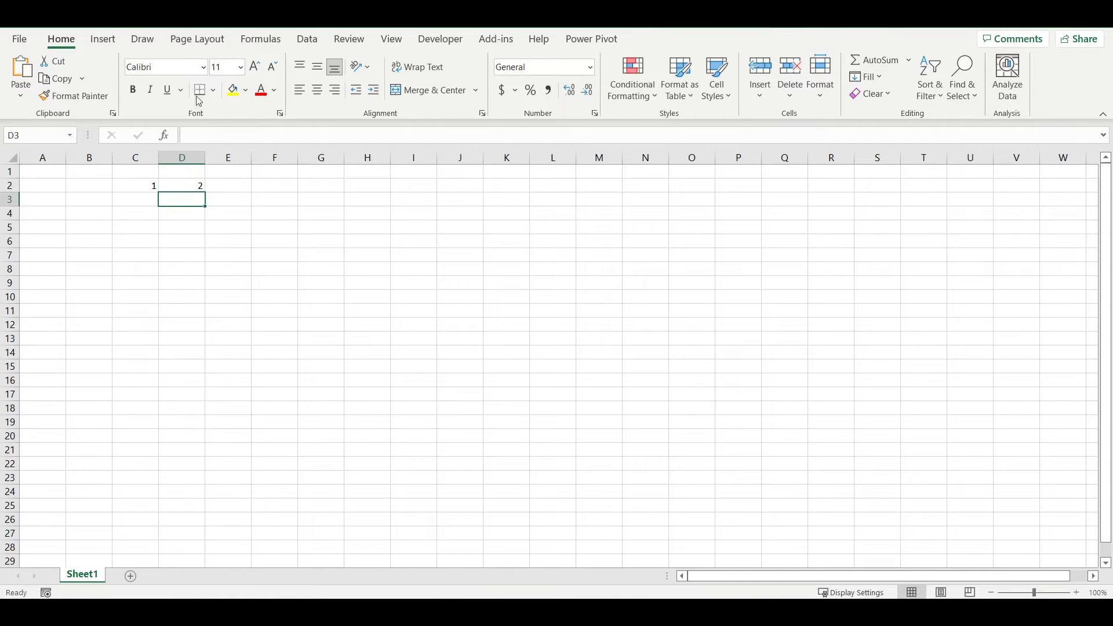
drag(139, 186, 82, 162)
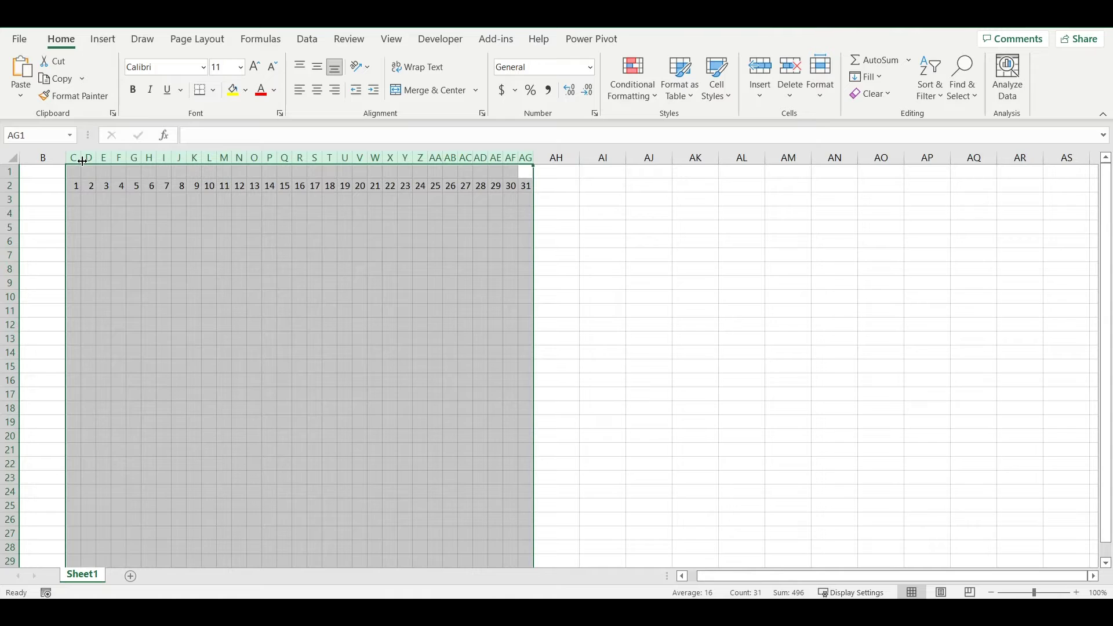
Enter months 12 and 11 in B3:B4 and fill them down to 1 in B14.
click(58, 206)
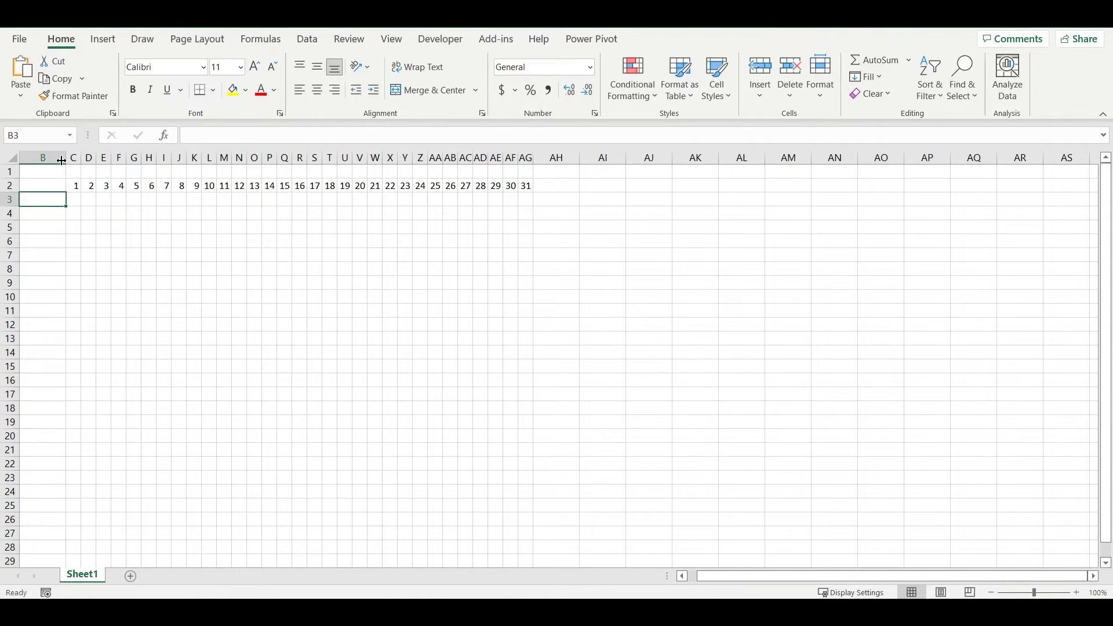
text(12)
key(Return)
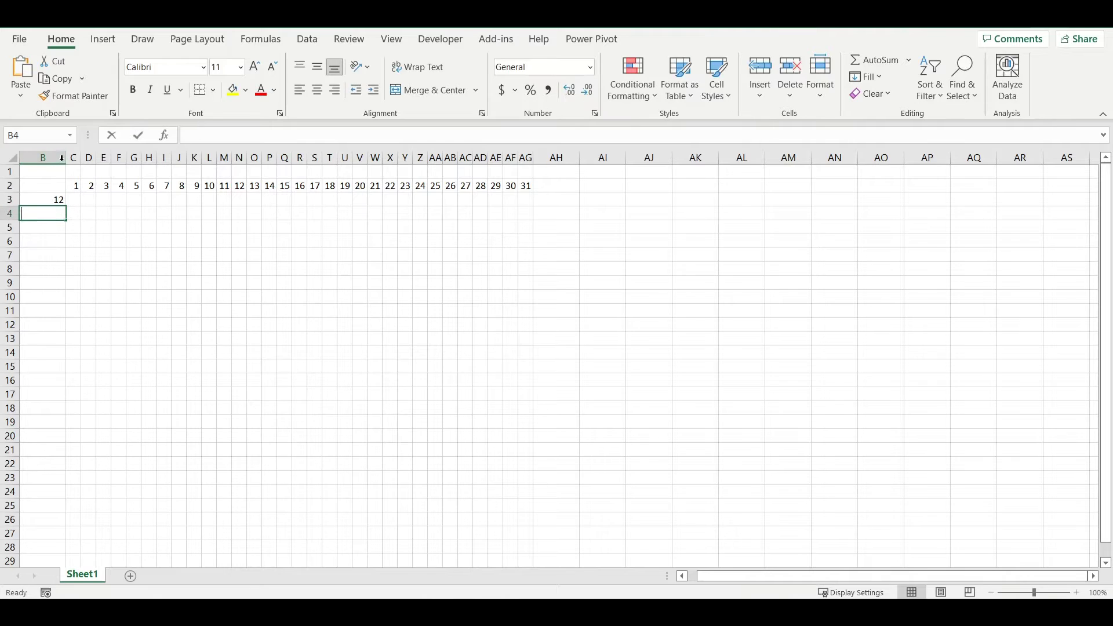
text(11)
key(Return)
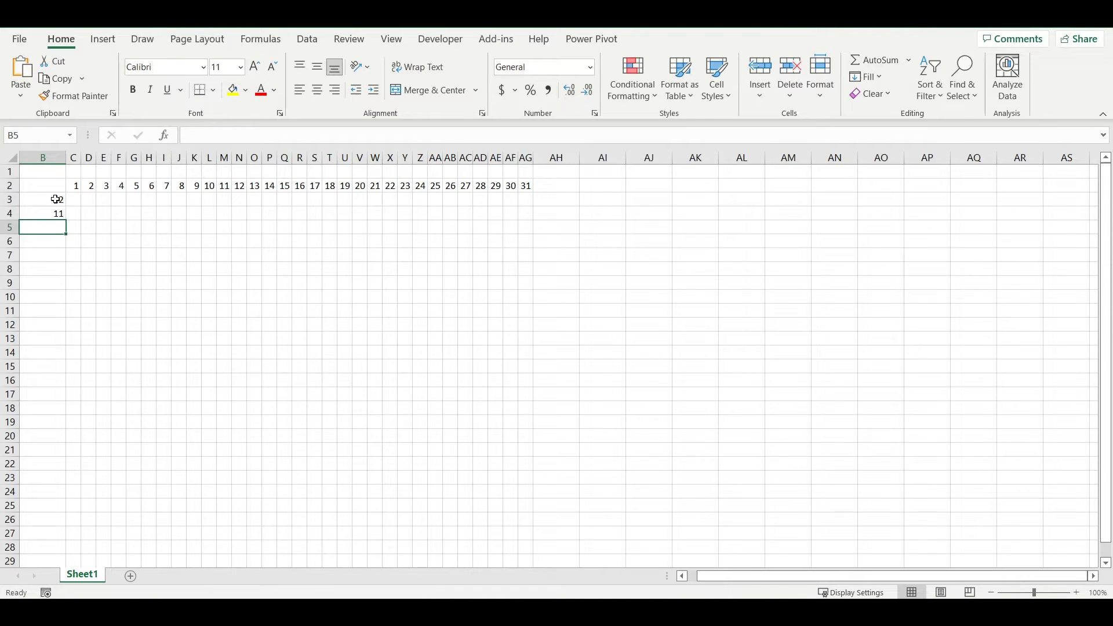
drag(56, 199, 58, 360)
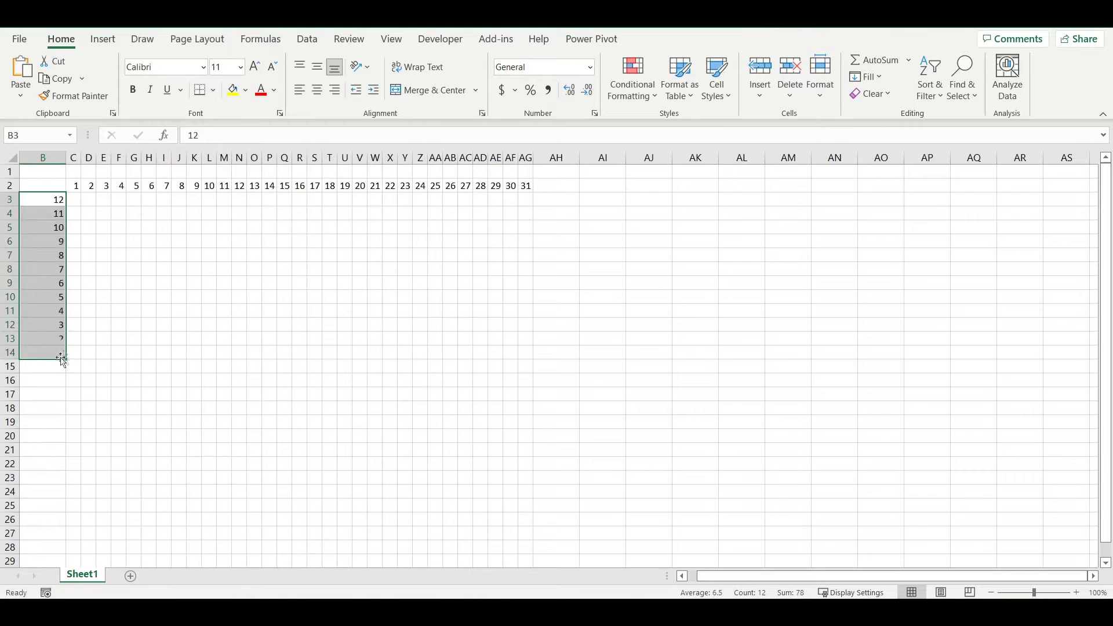
Put the year 2022 in B2 and insert a blank column before column B.
click(88, 297)
click(52, 187)
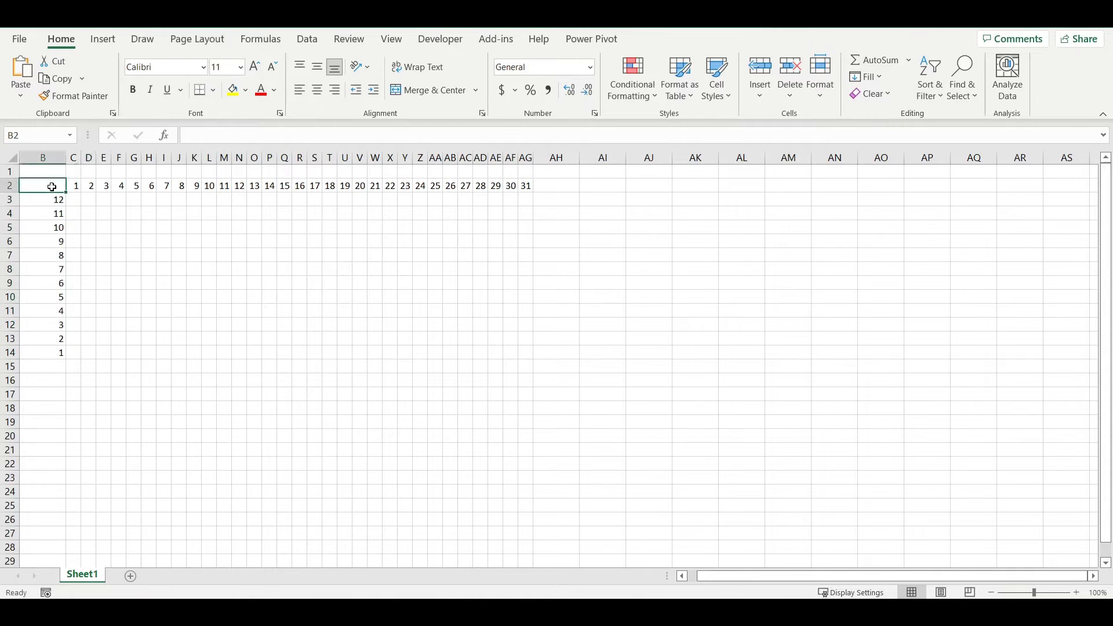
text(2)
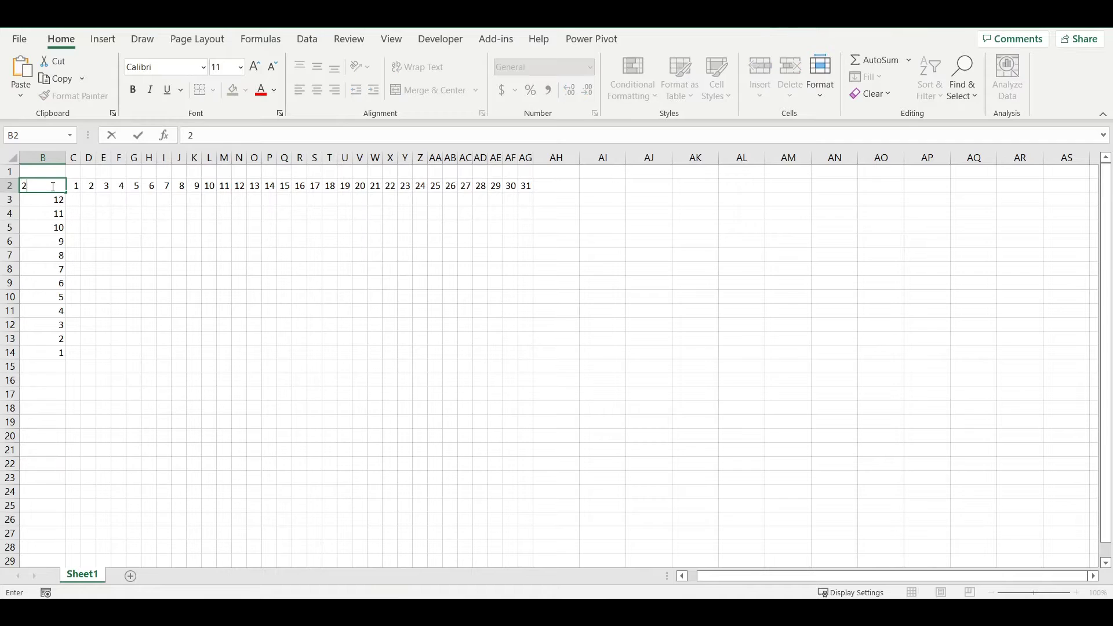
text(022)
key(Return)
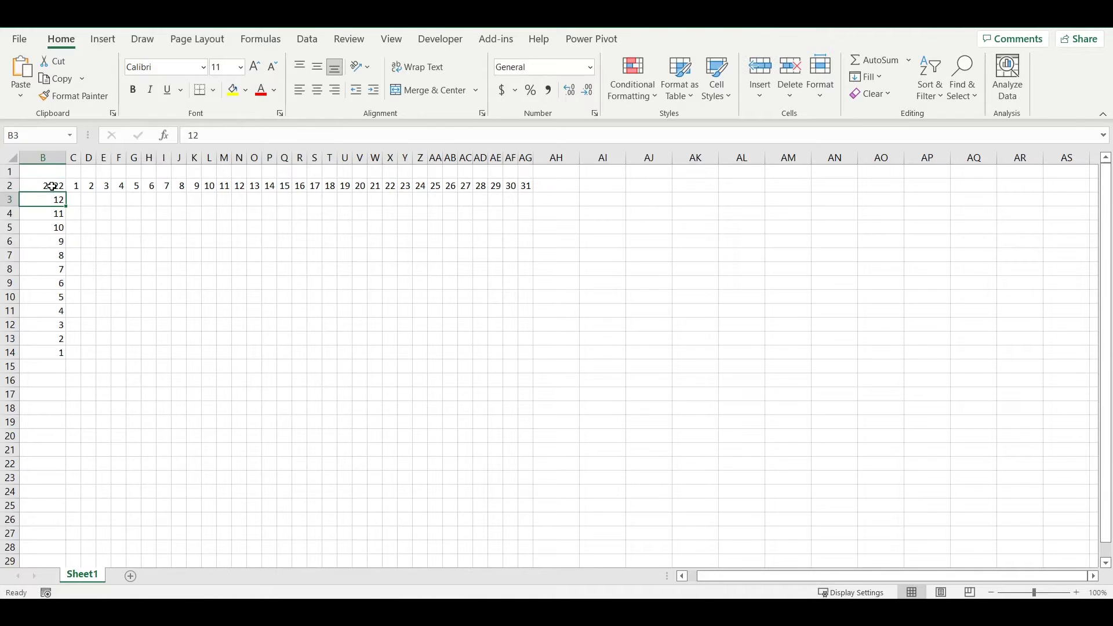
click(54, 159)
right_click(54, 159)
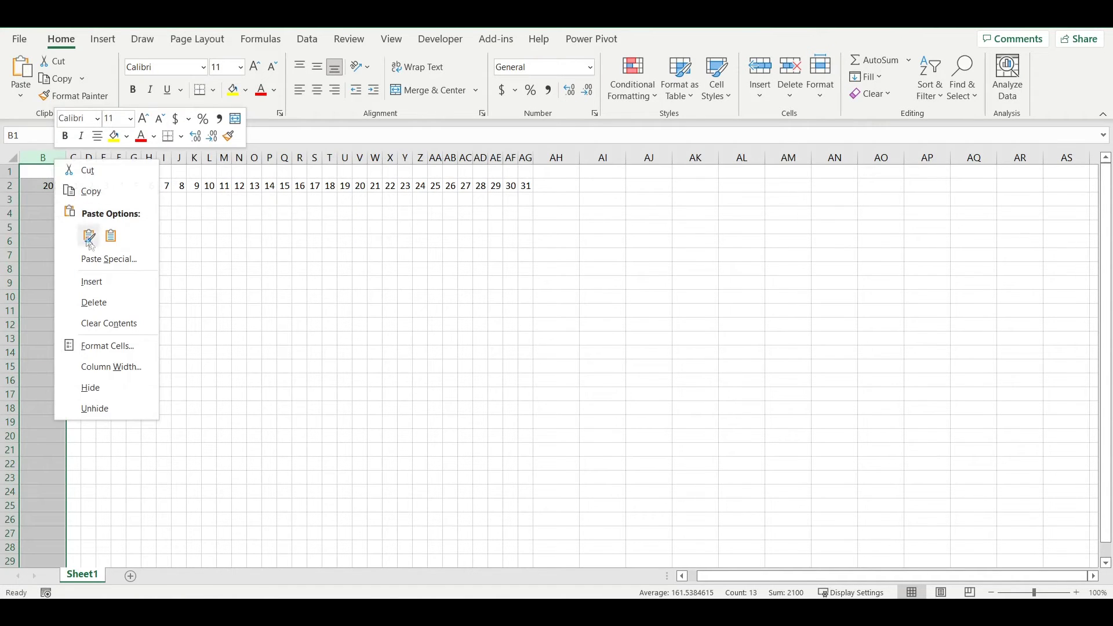
click(107, 282)
Enter December and November, fill the month names down to January, and widen column B.
click(58, 206)
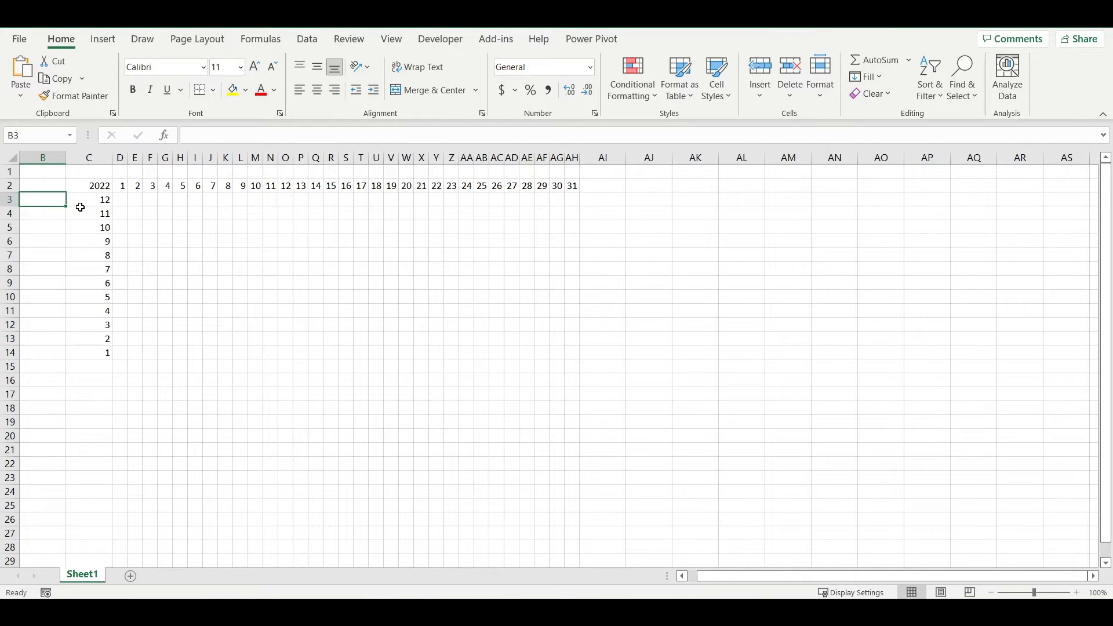
text(Decembe)
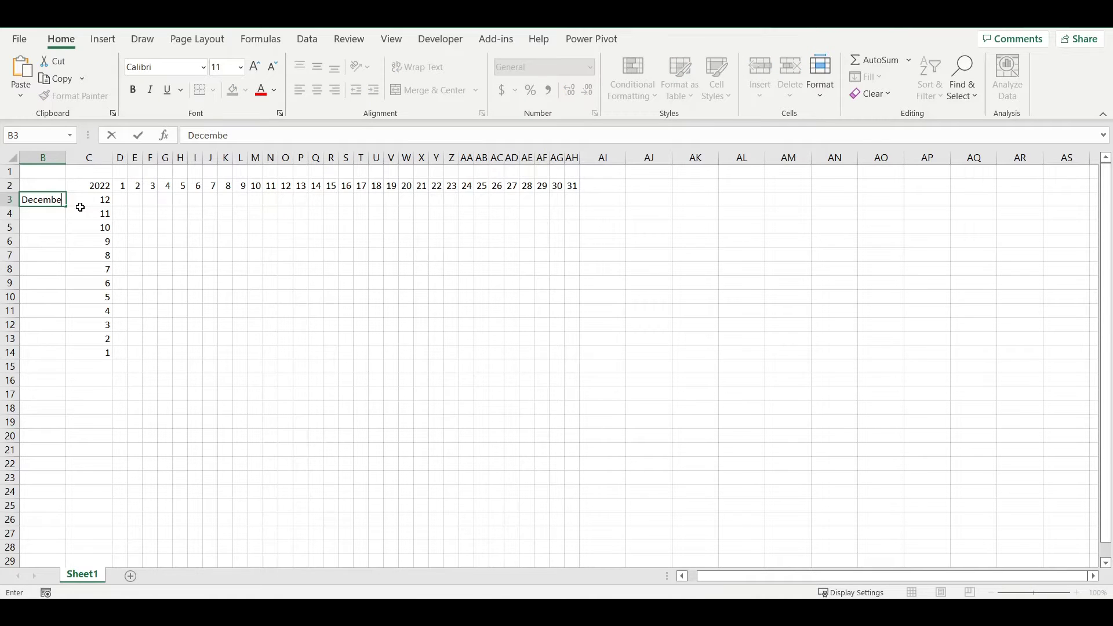
text(r)
key(Return)
text(Nov)
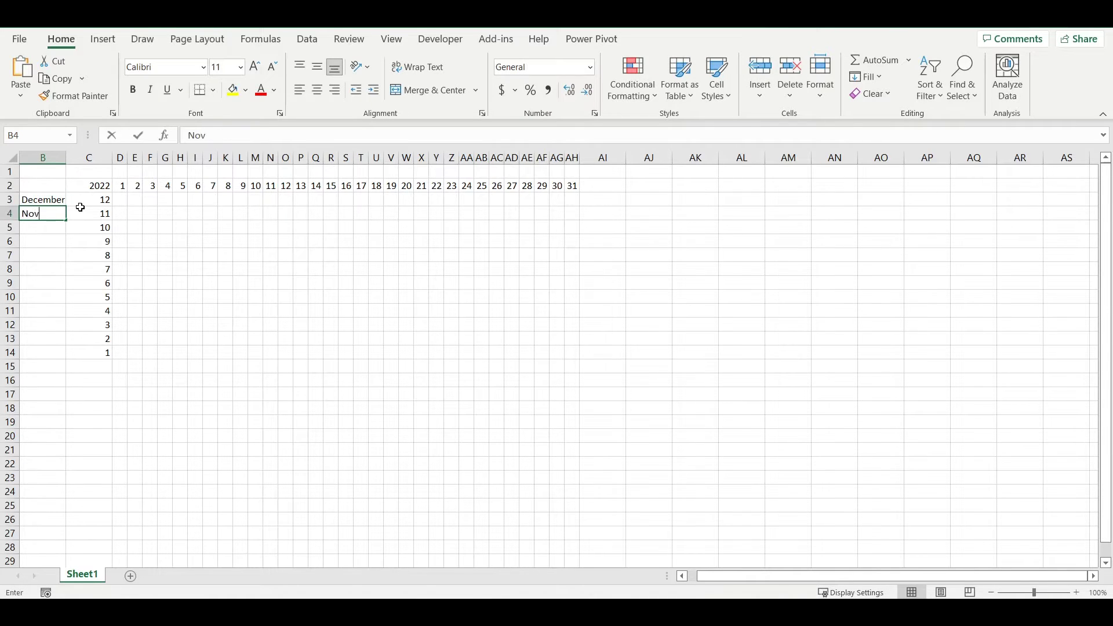
text(ember)
key(Return)
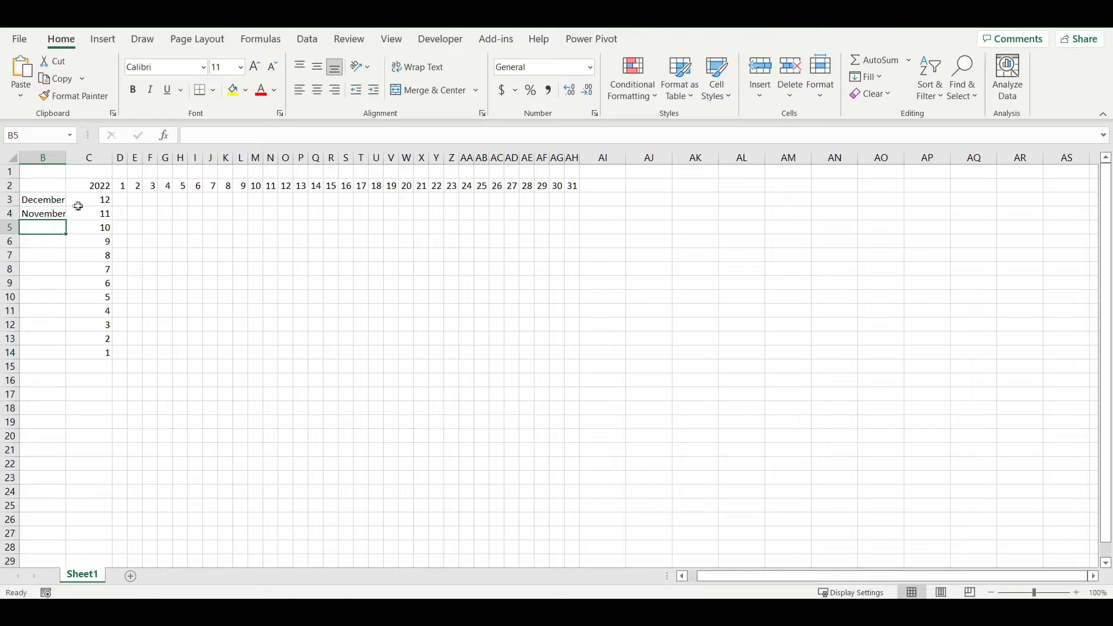
drag(67, 202, 65, 359)
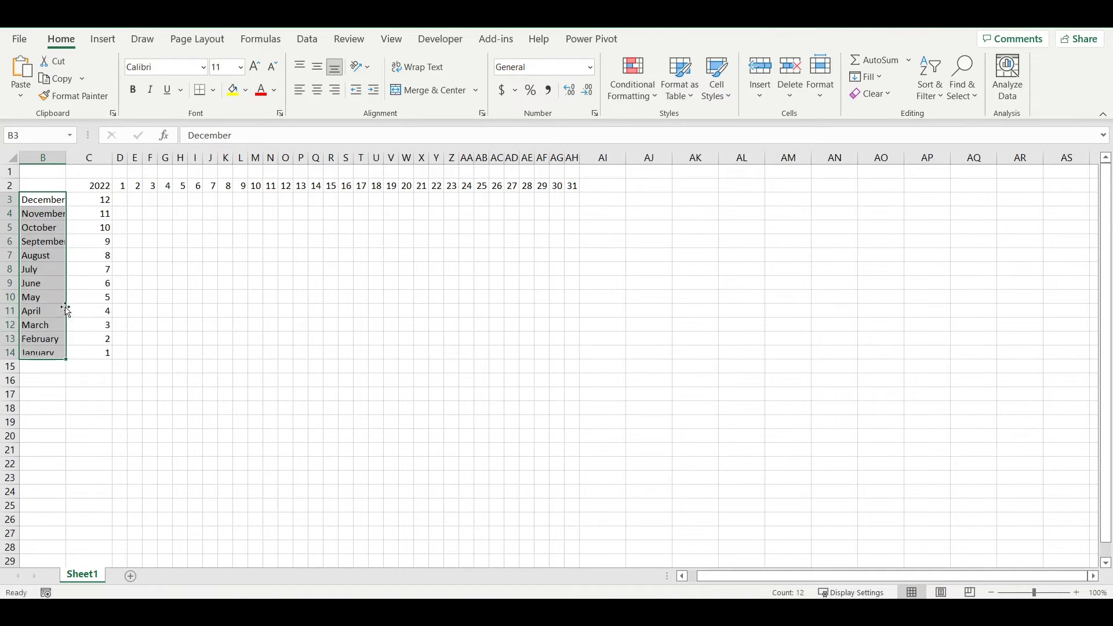
drag(67, 157, 76, 157)
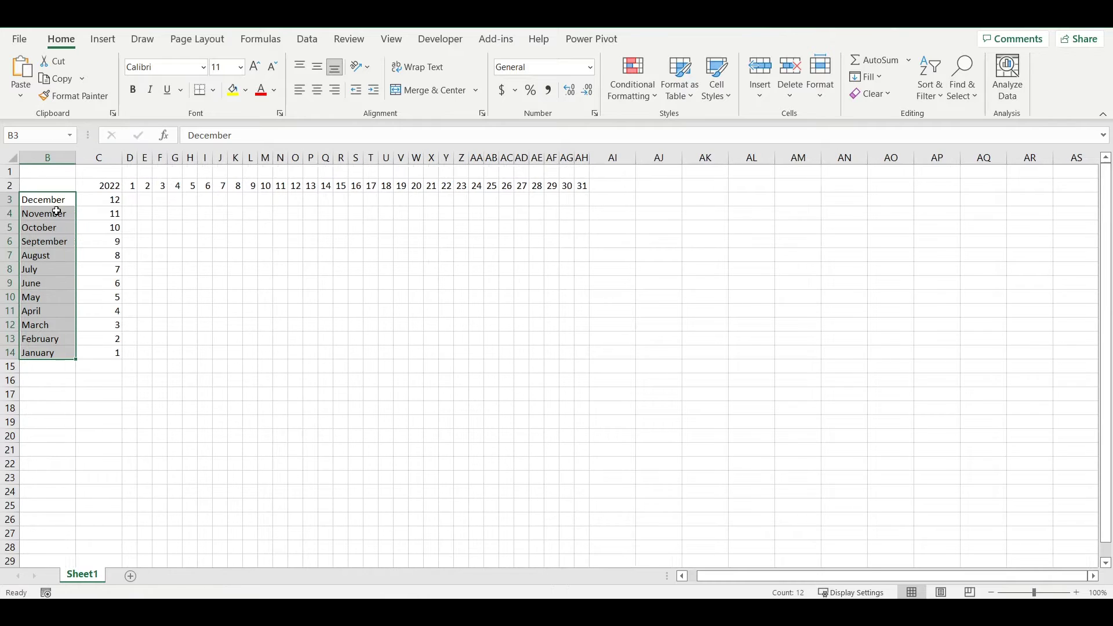
Move the month names into column C beside the numbers and select the 2022 block.
shift+click(87, 216)
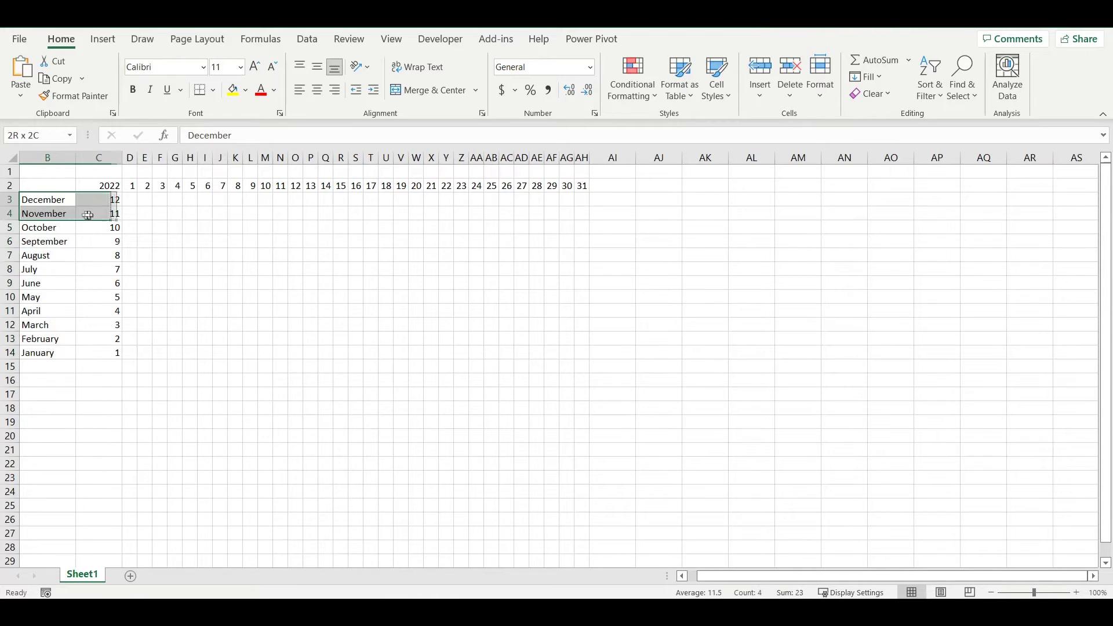
drag(51, 203, 60, 355)
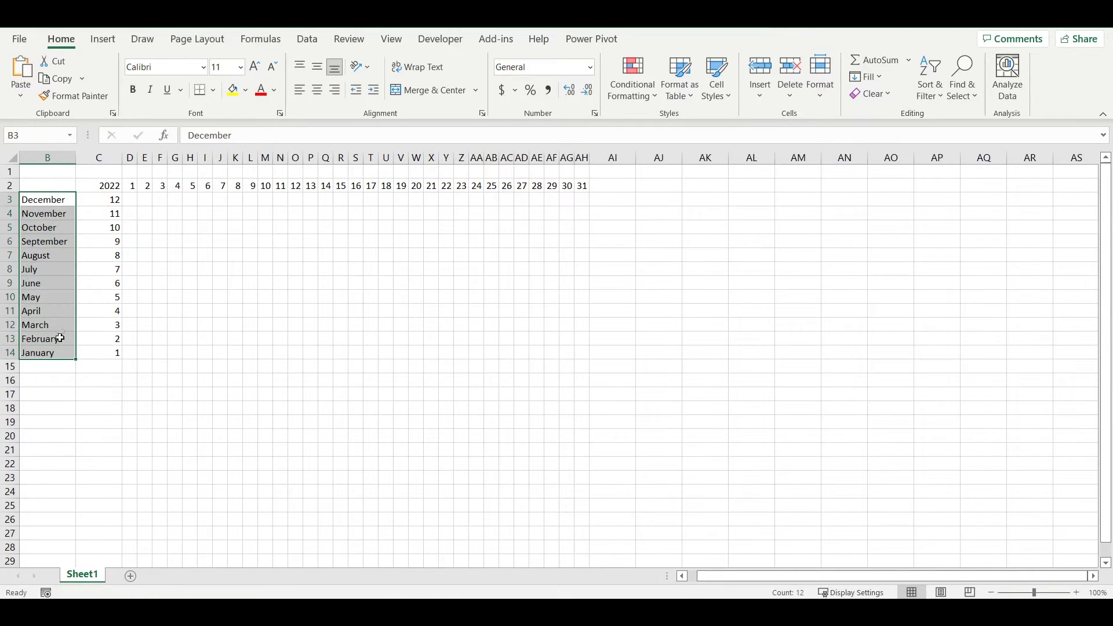
drag(75, 305, 129, 302)
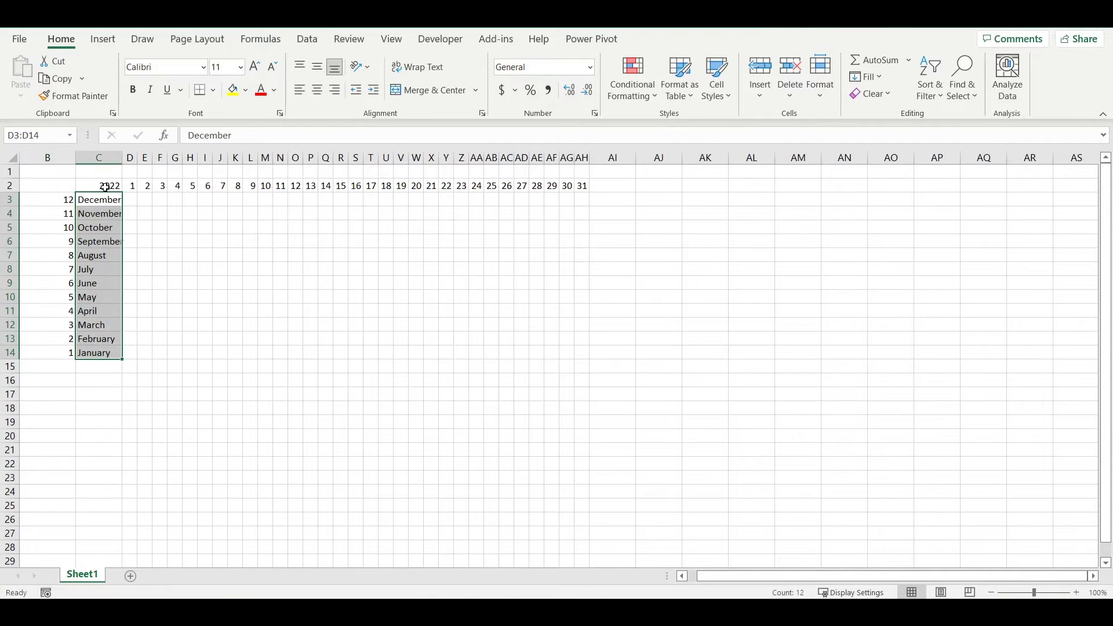
click(128, 205)
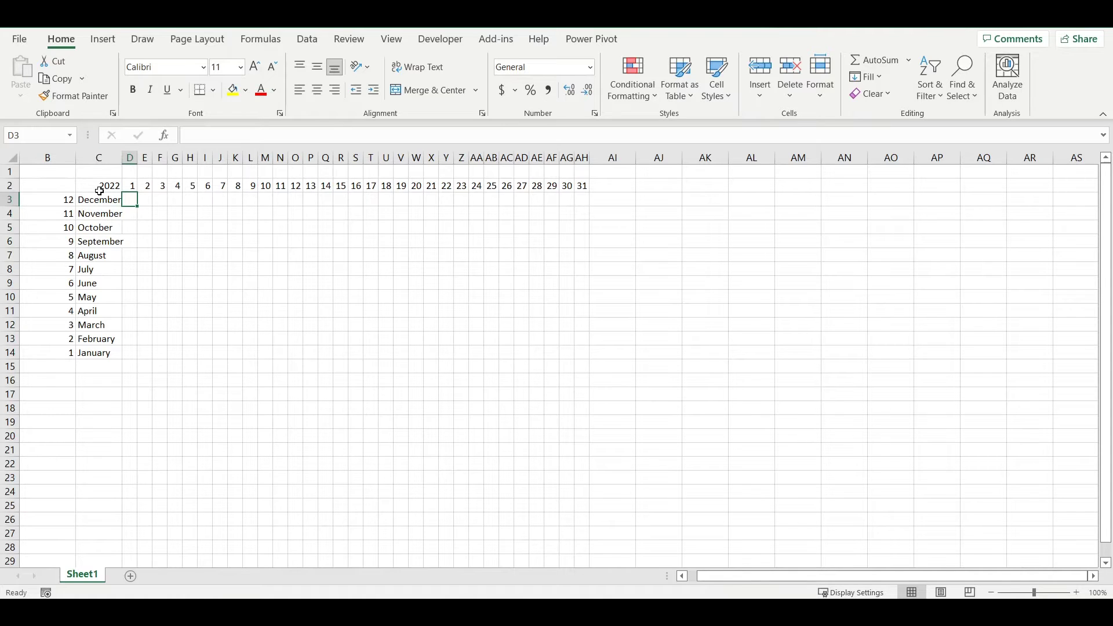
drag(100, 186, 580, 356)
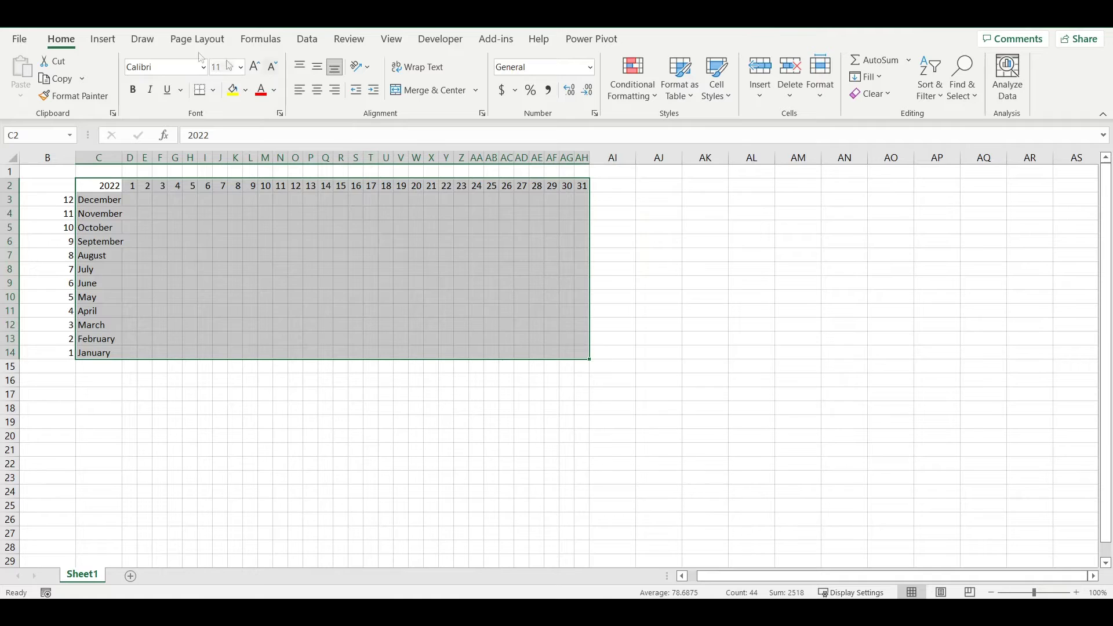
Apply All Borders to the C2:AH14 calendar grid and widen column C.
click(215, 92)
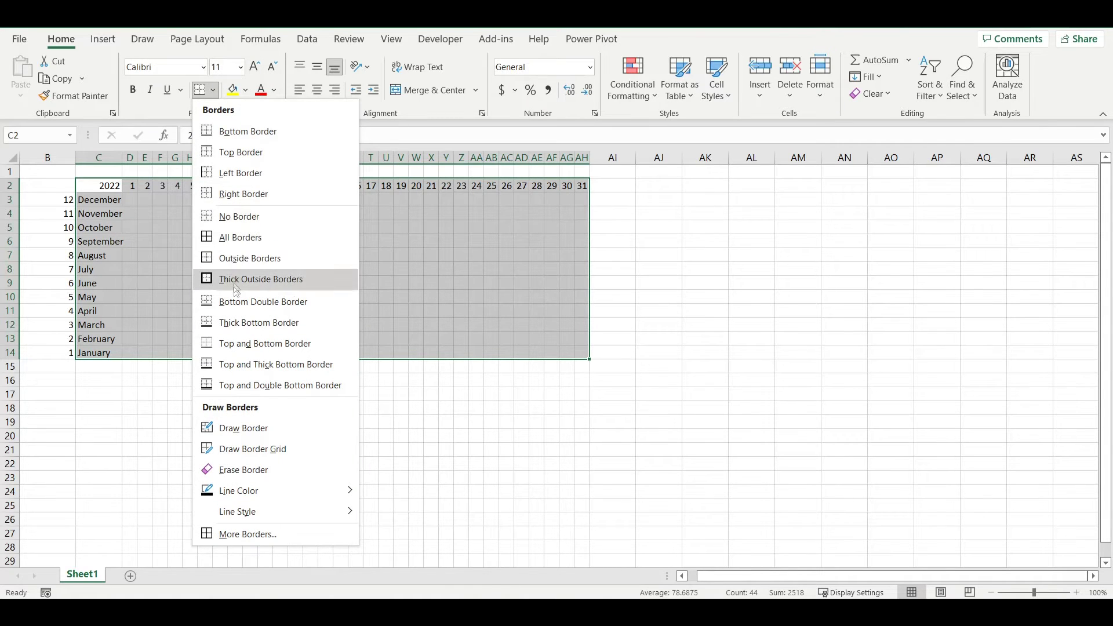
click(237, 238)
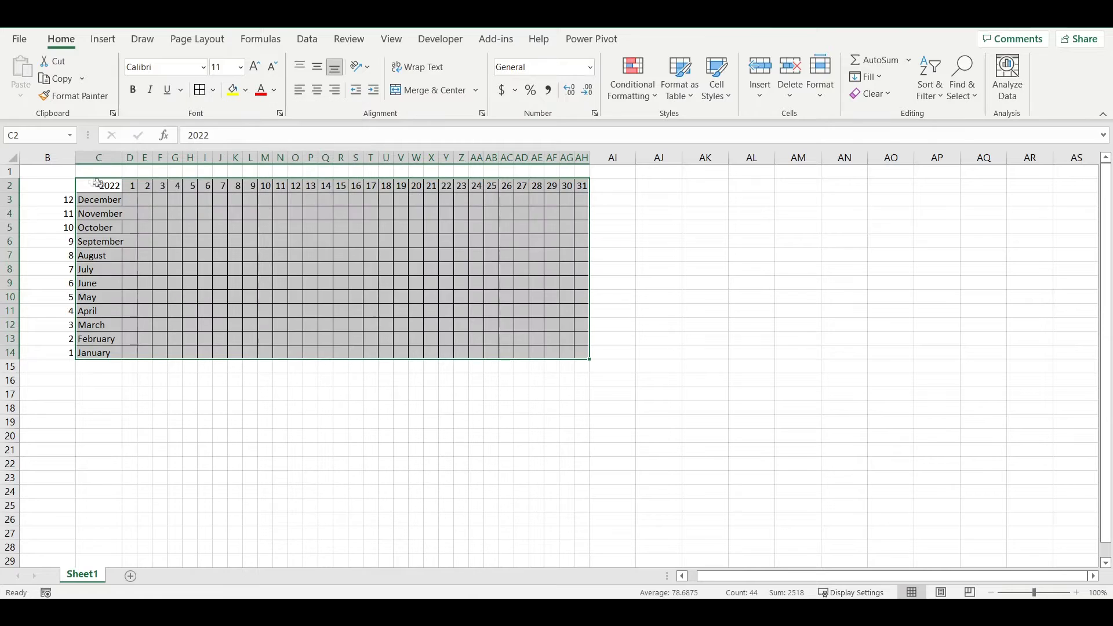
click(119, 158)
drag(121, 157, 135, 158)
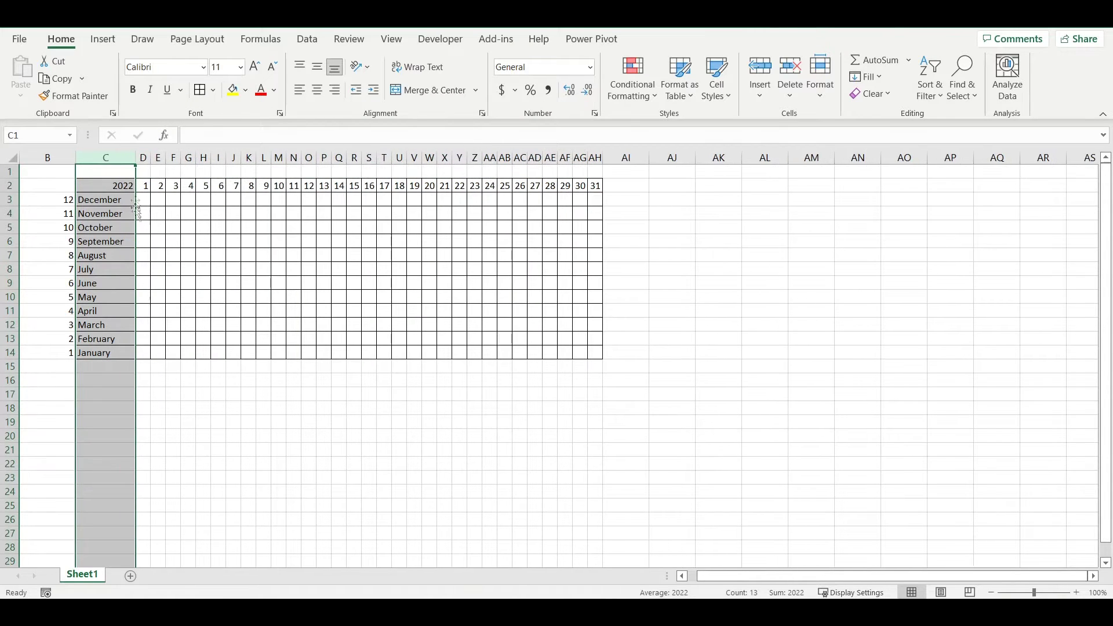
click(145, 201)
click(115, 191)
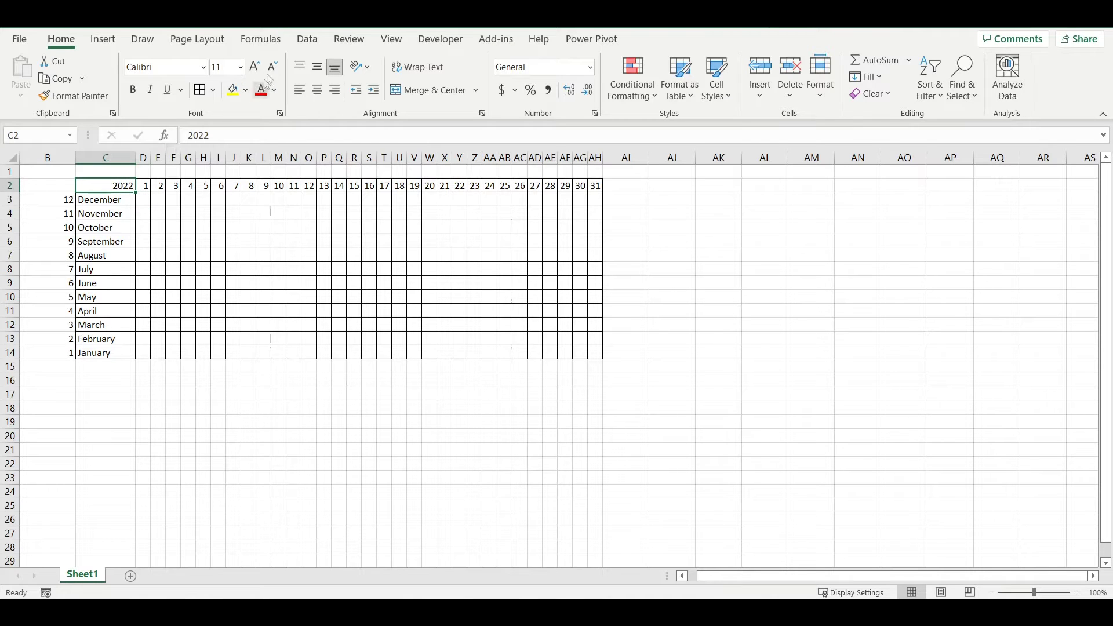
click(316, 44)
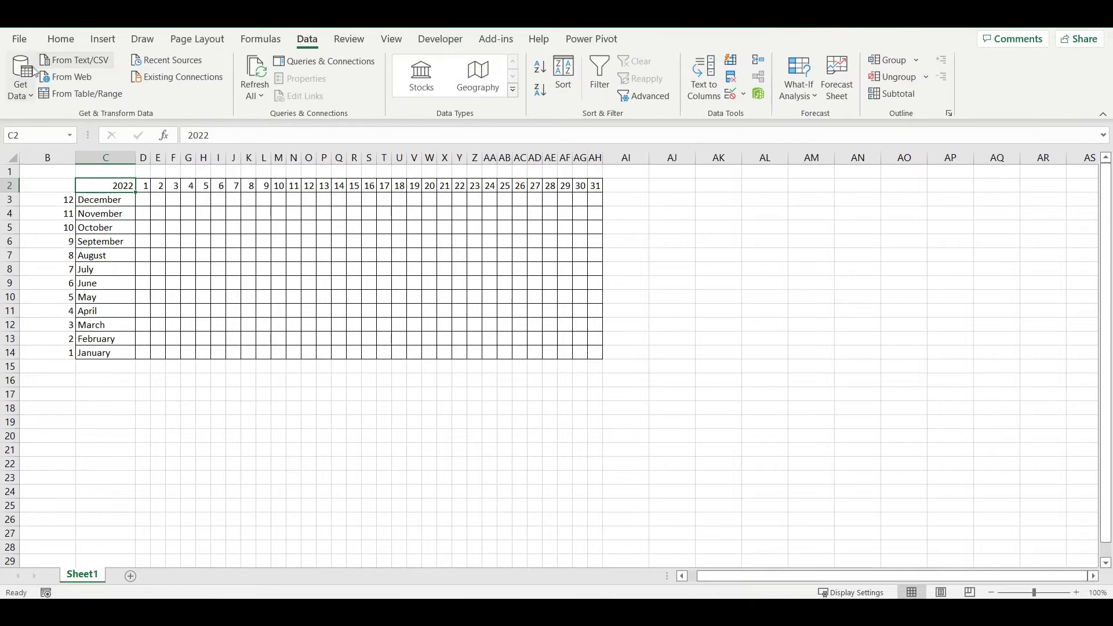
click(65, 81)
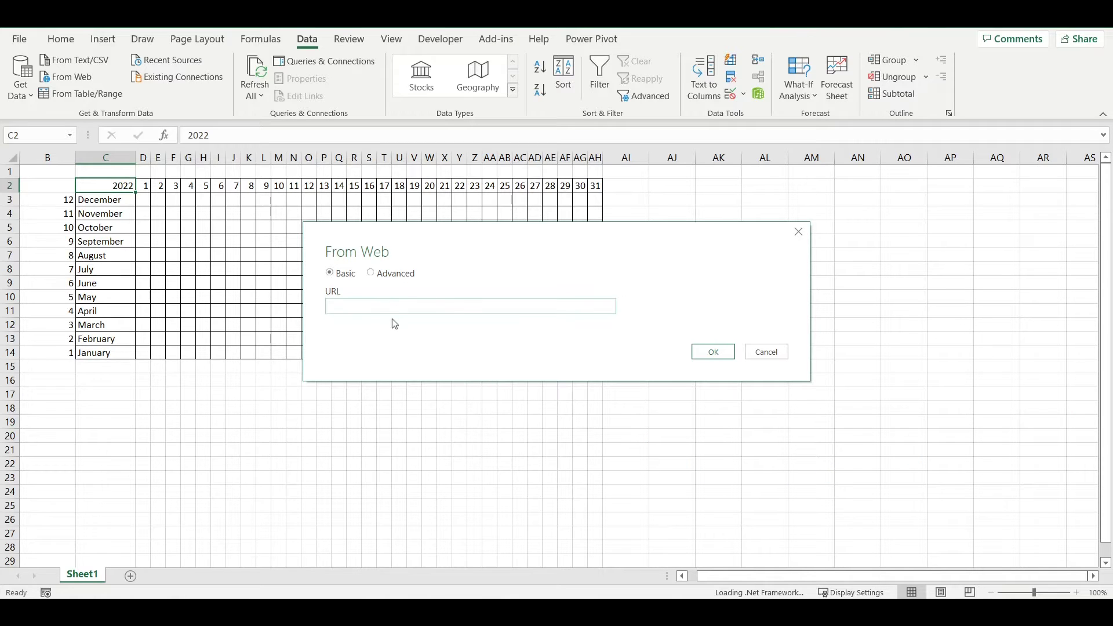
text(https://stockanalysis.com/stocks/aapl/dividend/)
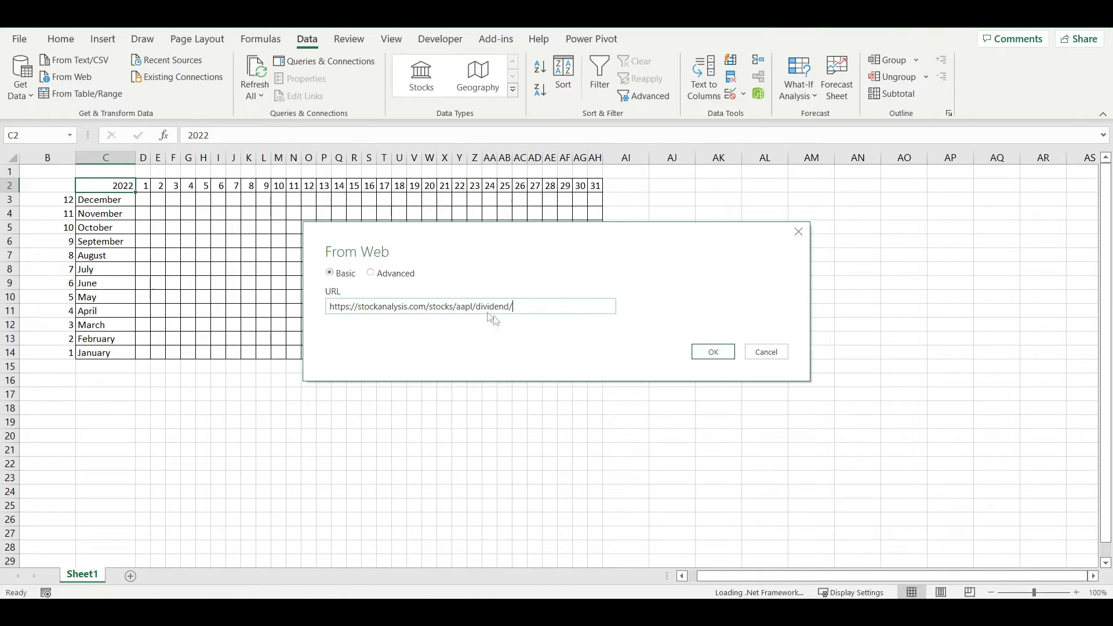
click(706, 354)
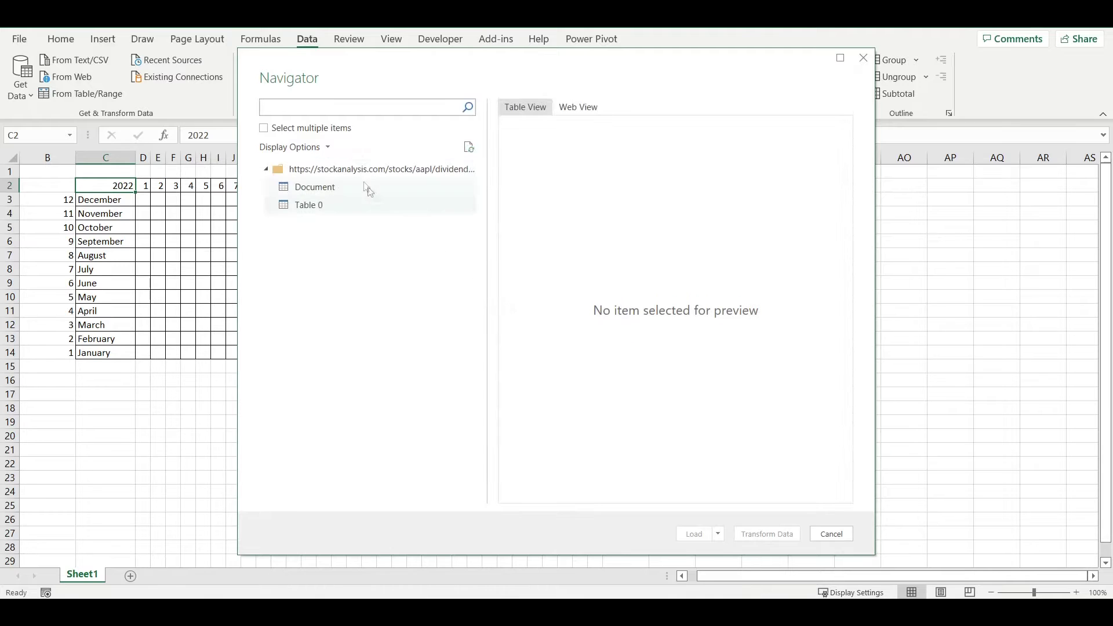
Preview Table 0 in the Navigator and open it with Transform Data.
click(326, 193)
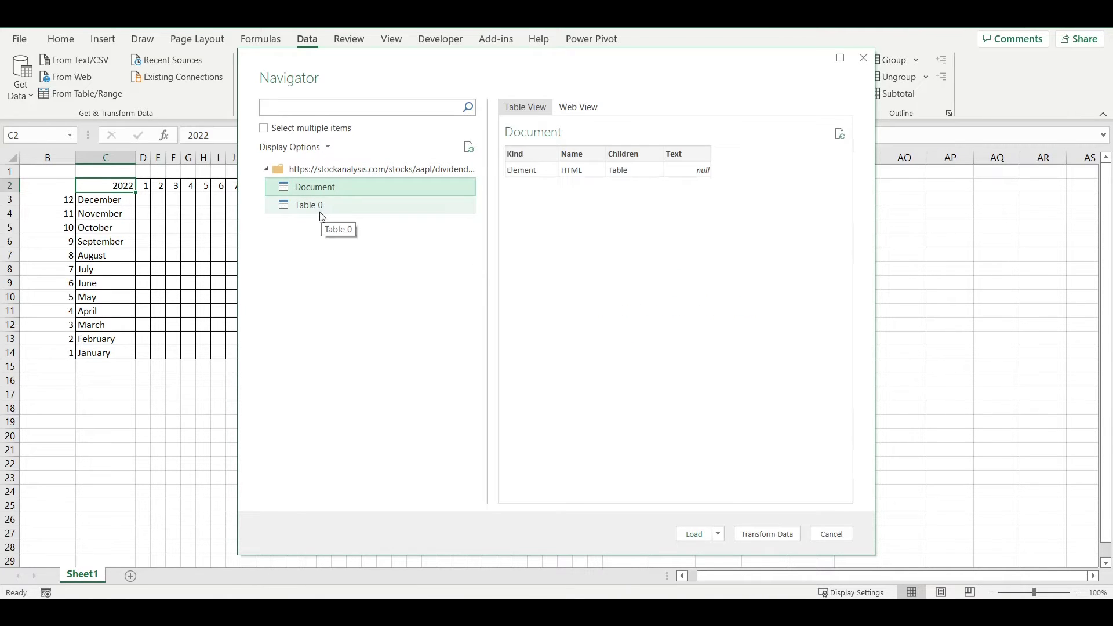
click(322, 212)
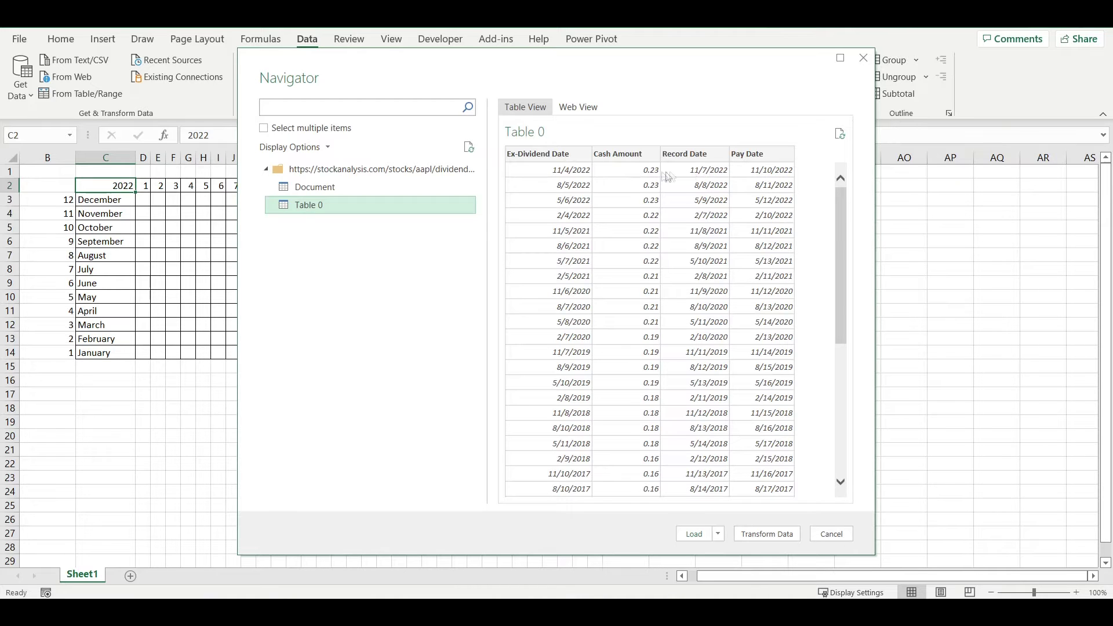
click(772, 539)
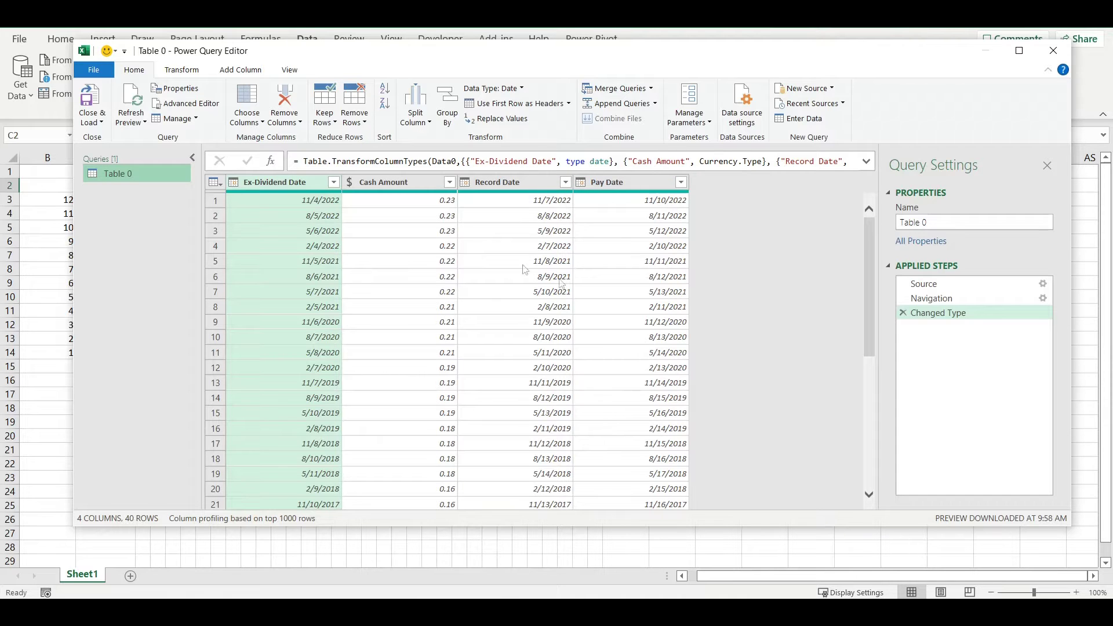
Close & Load the query so Table 0 lands on a new sheet.
click(91, 102)
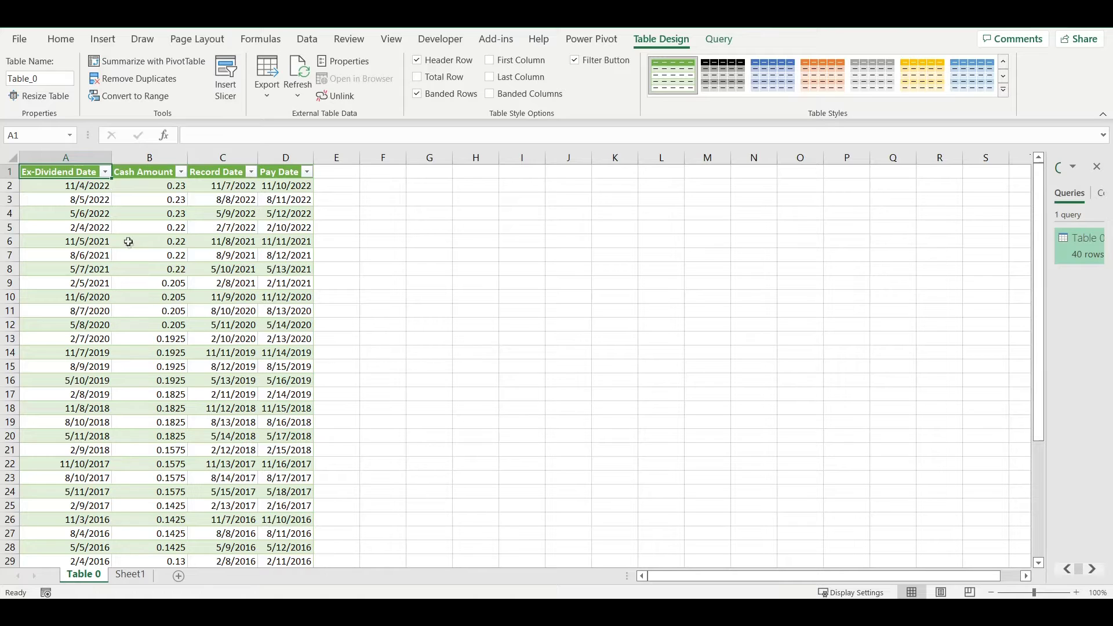
Widen the day columns D through AH on Sheet1.
click(131, 576)
click(145, 200)
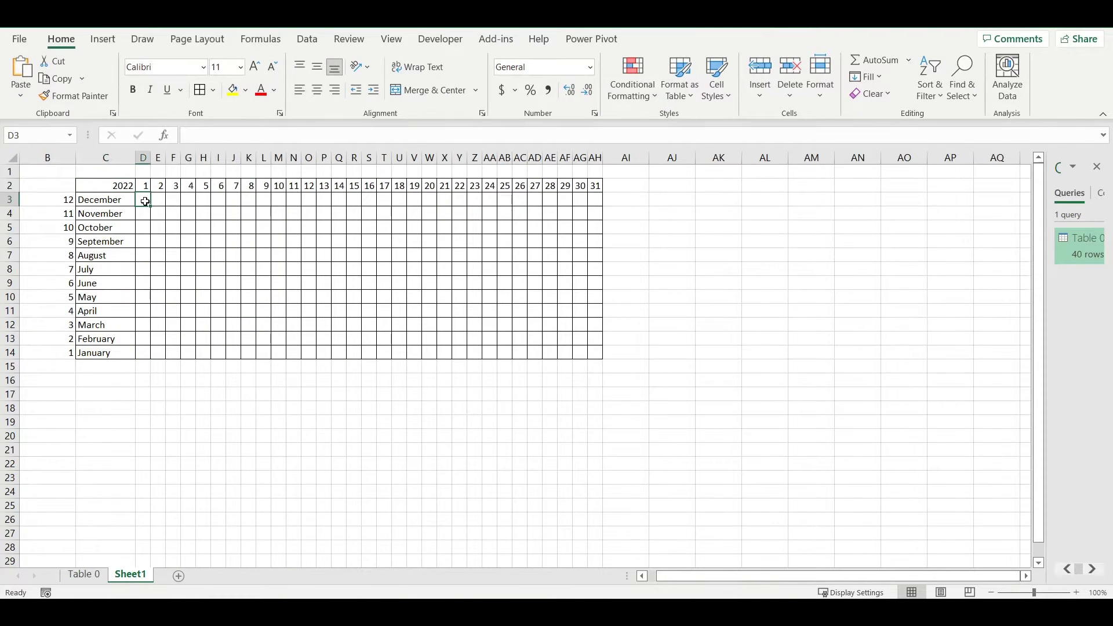
drag(143, 158, 613, 161)
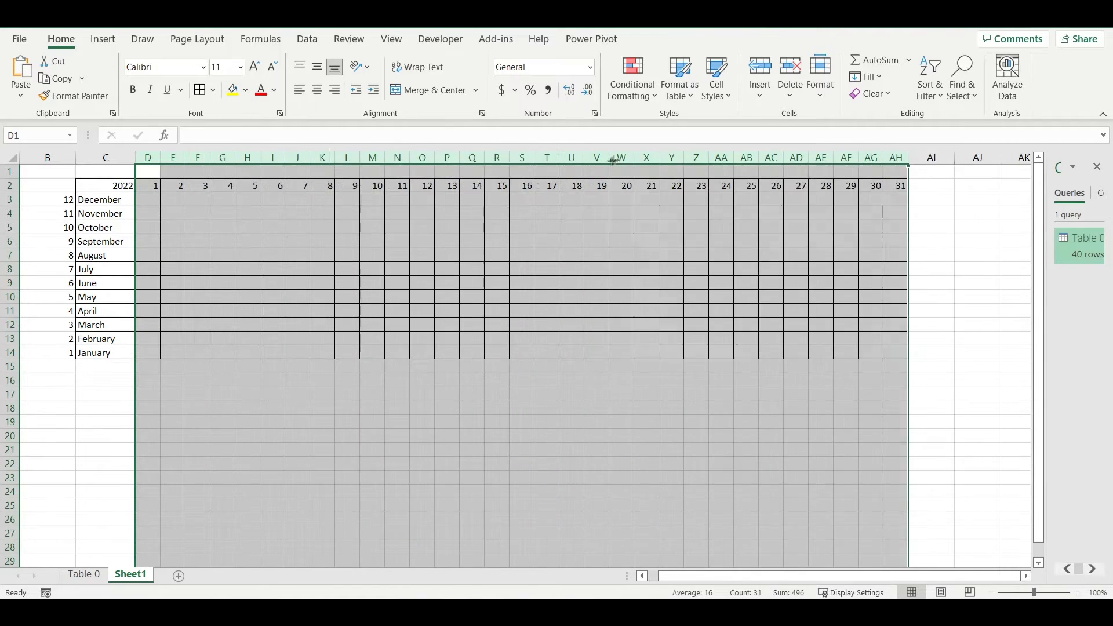
click(155, 200)
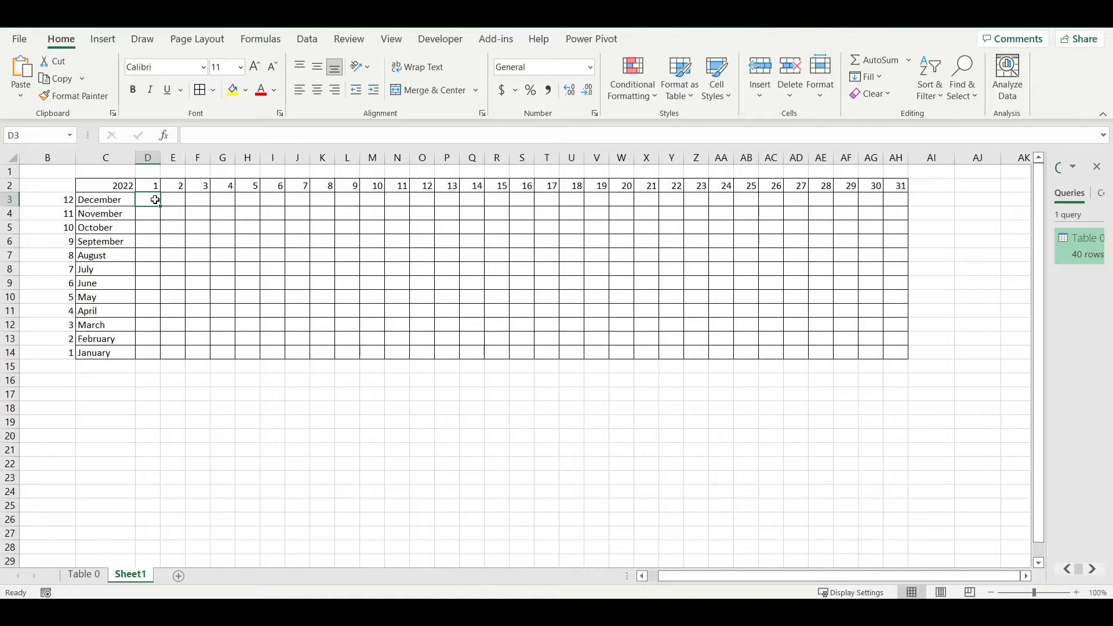
Check a Pay Date value's format on the Table 0 sheet, then return to Sheet1.
click(85, 577)
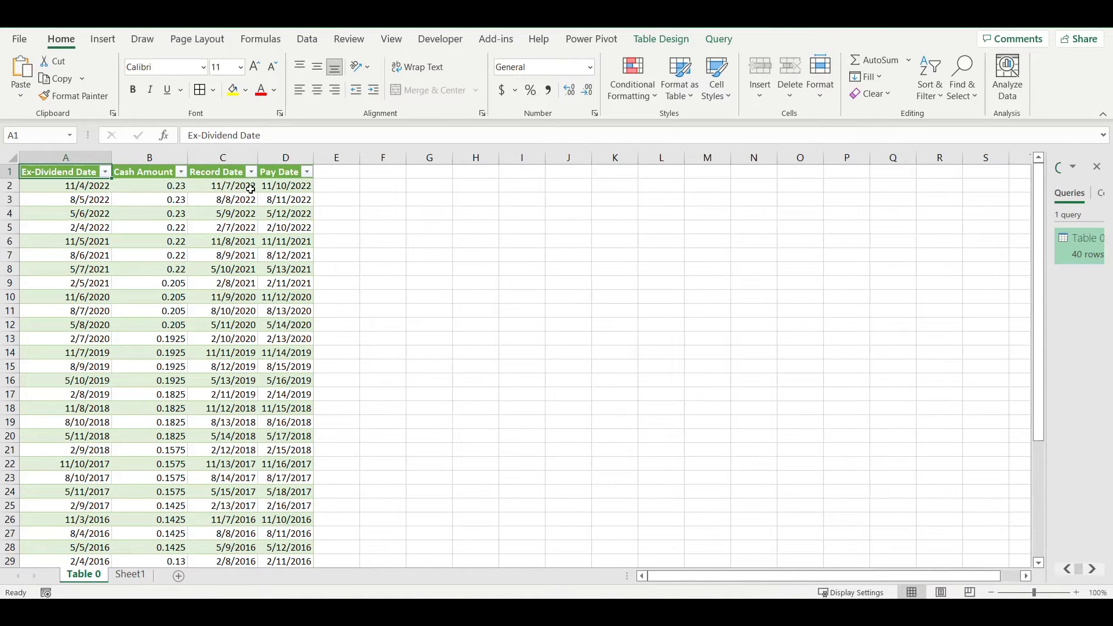
click(278, 186)
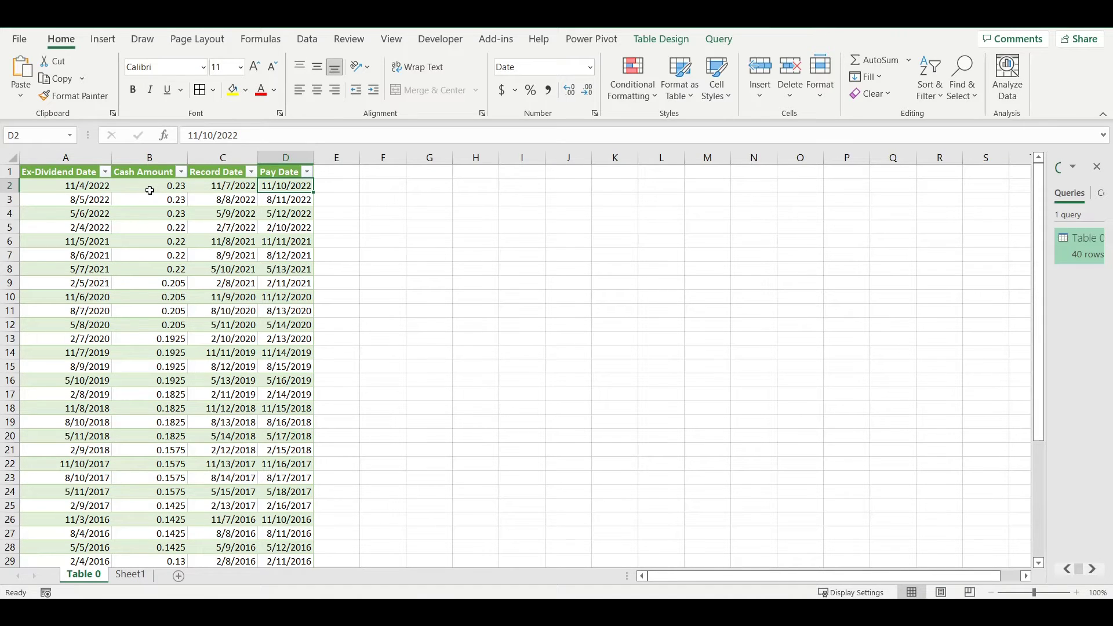
click(131, 575)
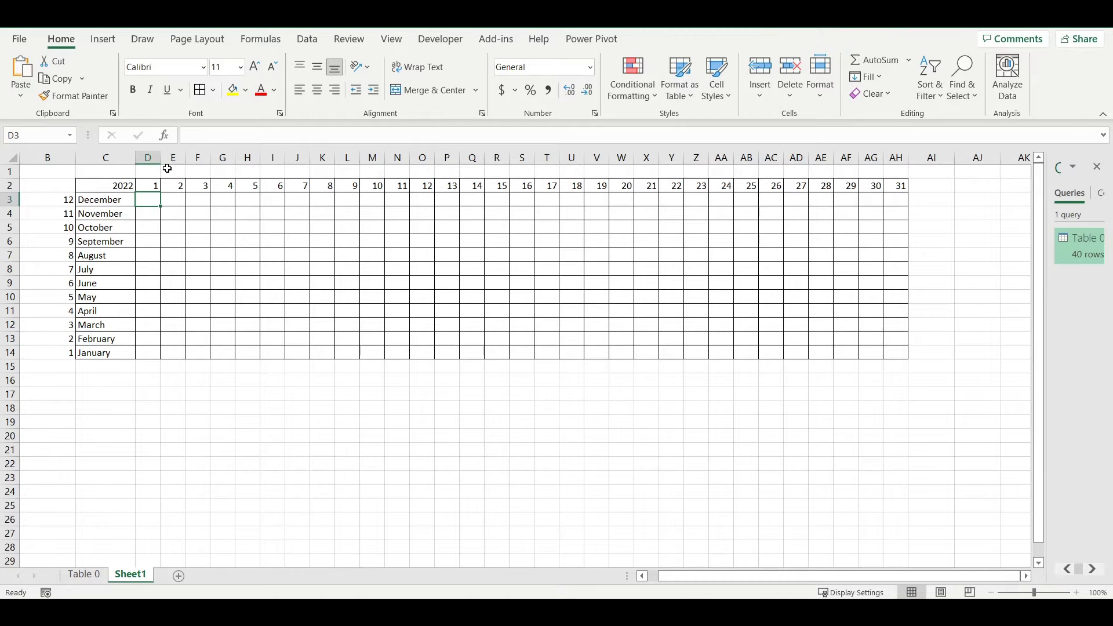
Start D3's formula as =XLOOKUP(DATE(, correcting the typos along the way.
text(=xlookup9)
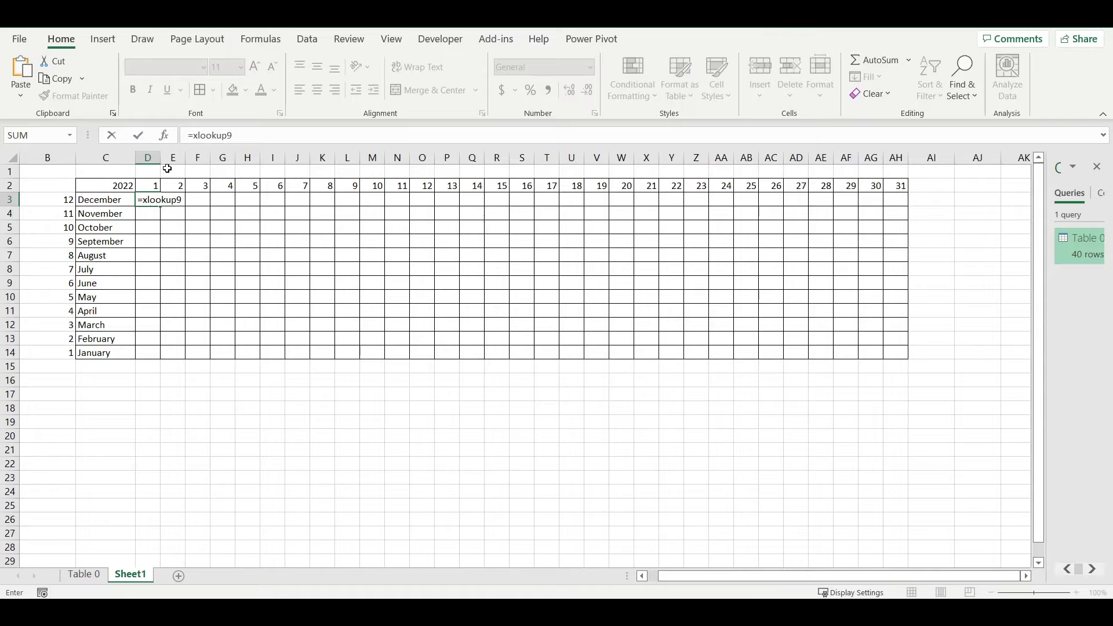
key(BackSpace)
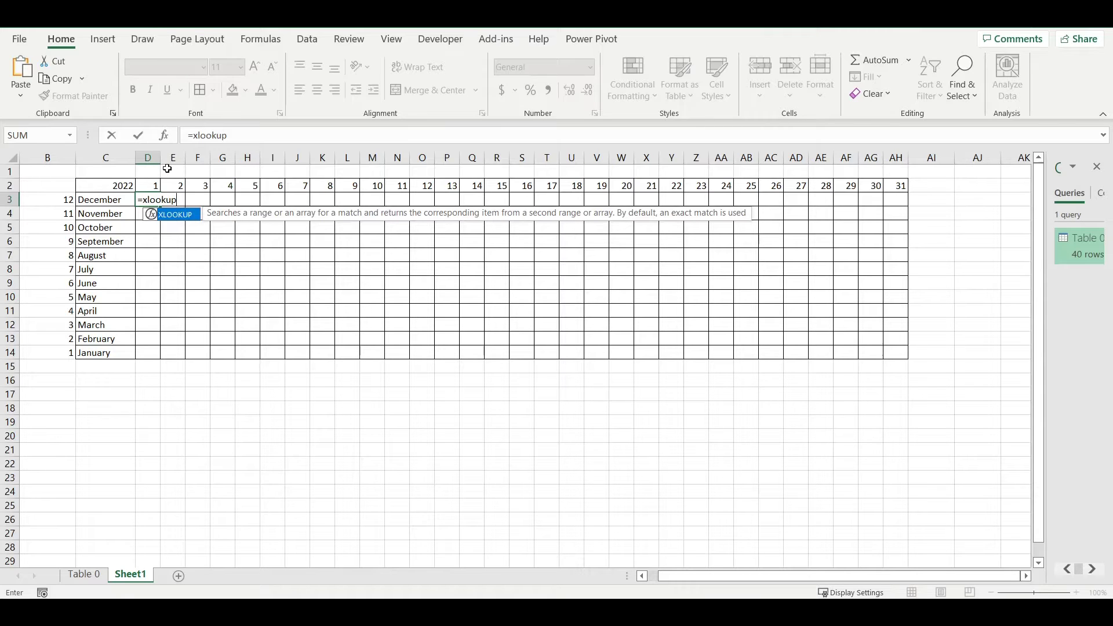
text(()
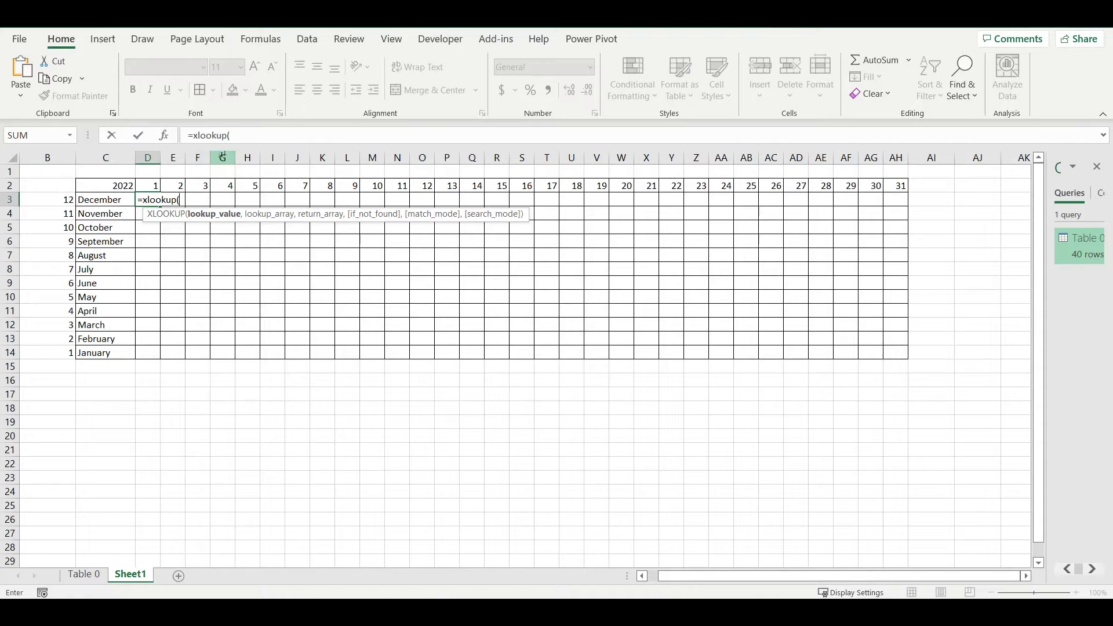
click(246, 135)
text(datw)
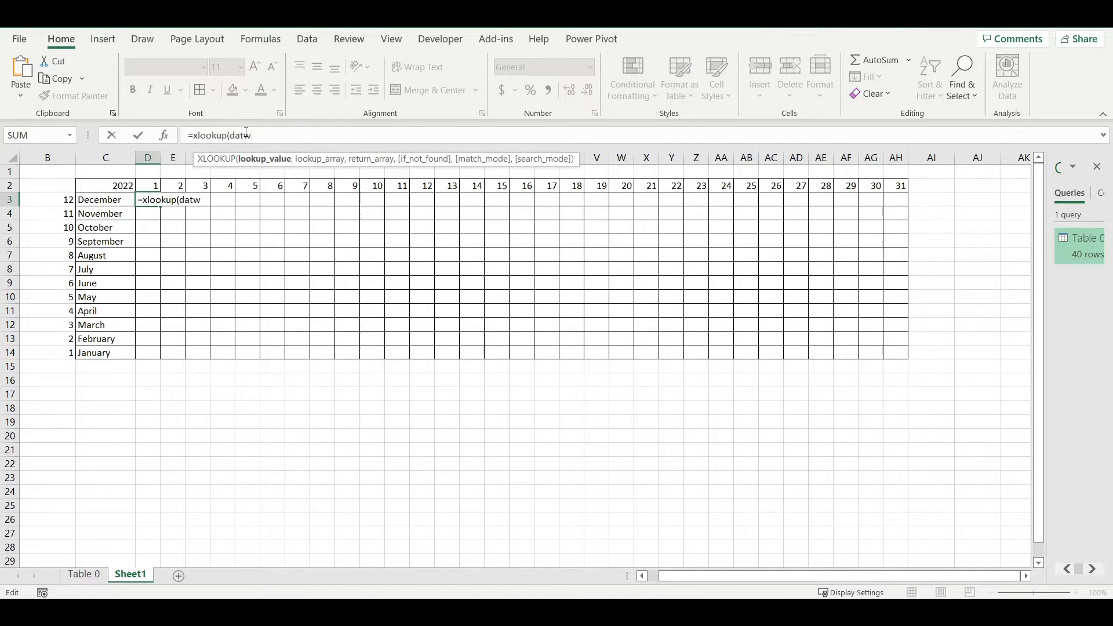
key(BackSpace)
text(e)
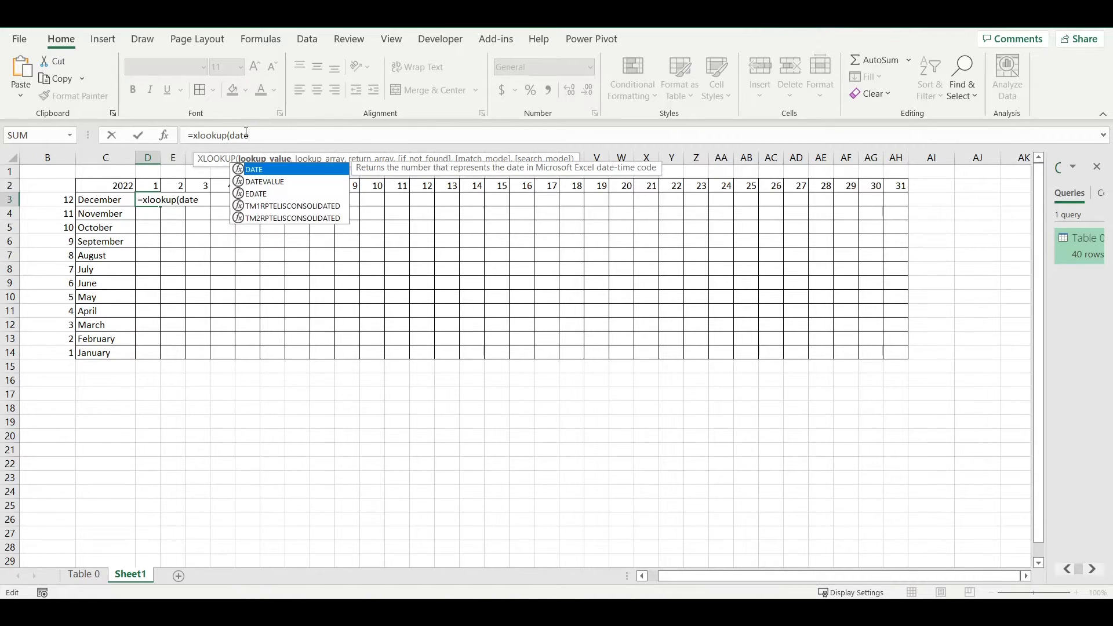
text(()
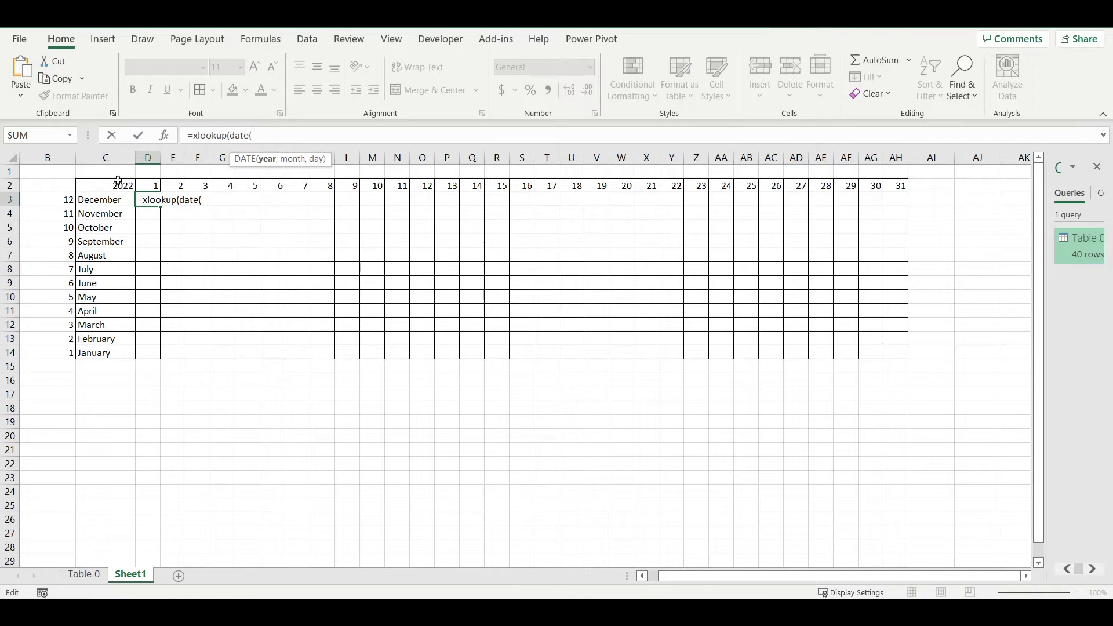
Give DATE the arguments $C$2, $B3 and D$2, then go to Table 0 for ranges.
click(119, 187)
key(F4)
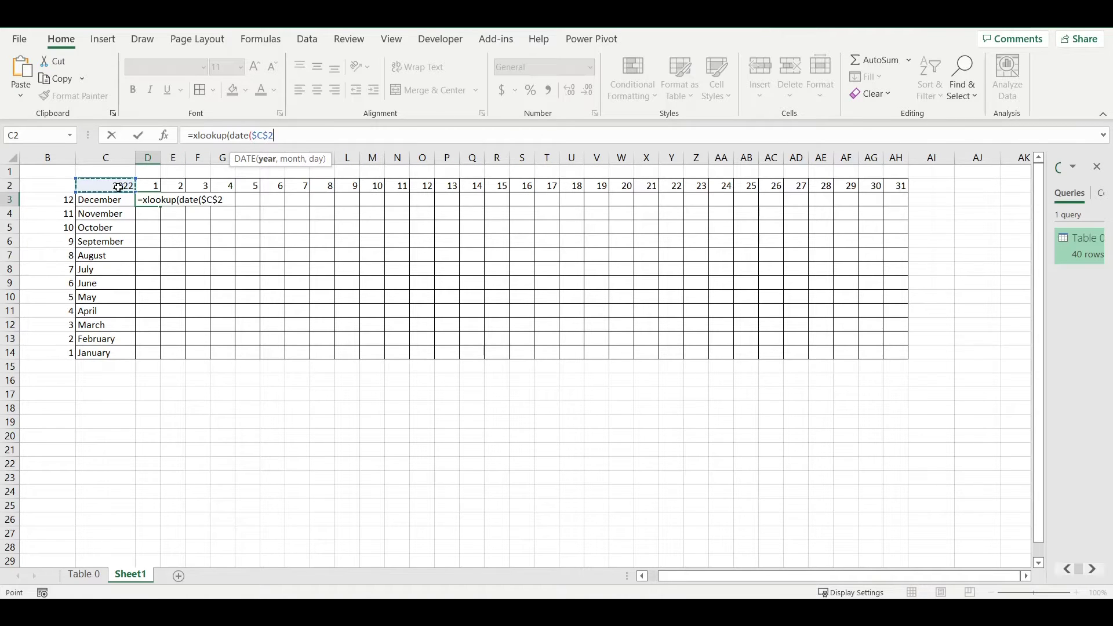
text(,)
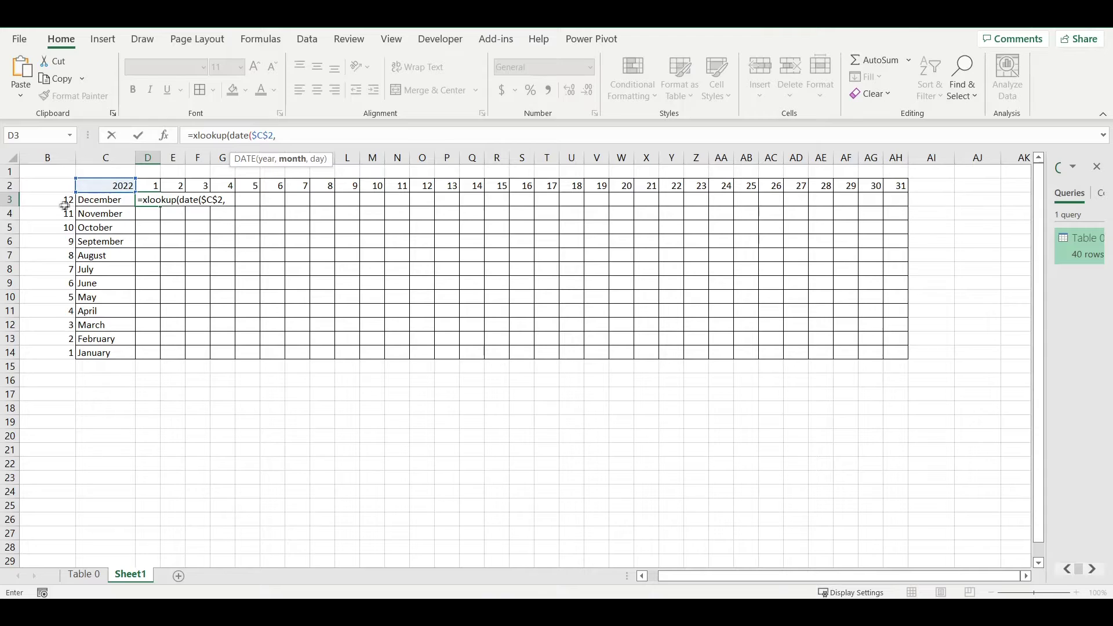
click(54, 201)
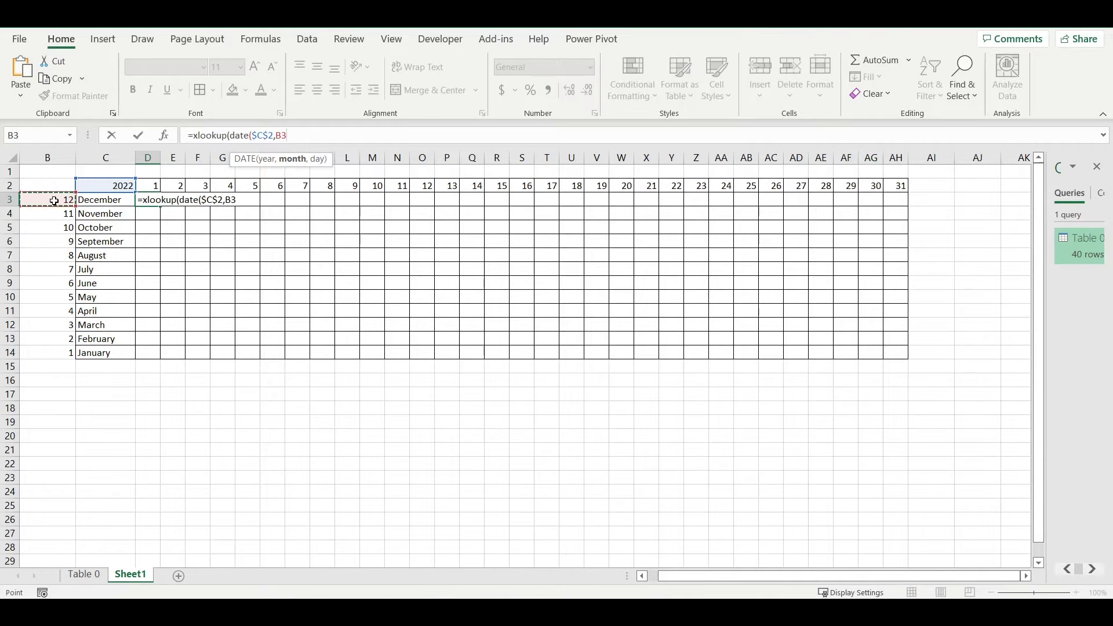
key(F4)
key(F4)
key(F4)
text(,)
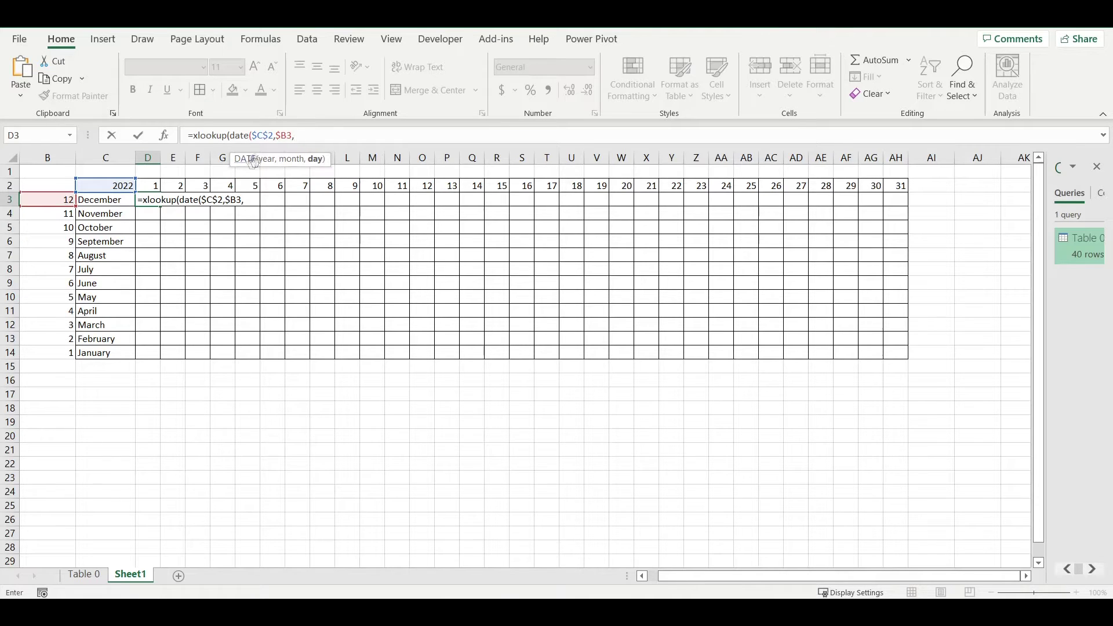
click(156, 186)
key(F4)
key(F4)
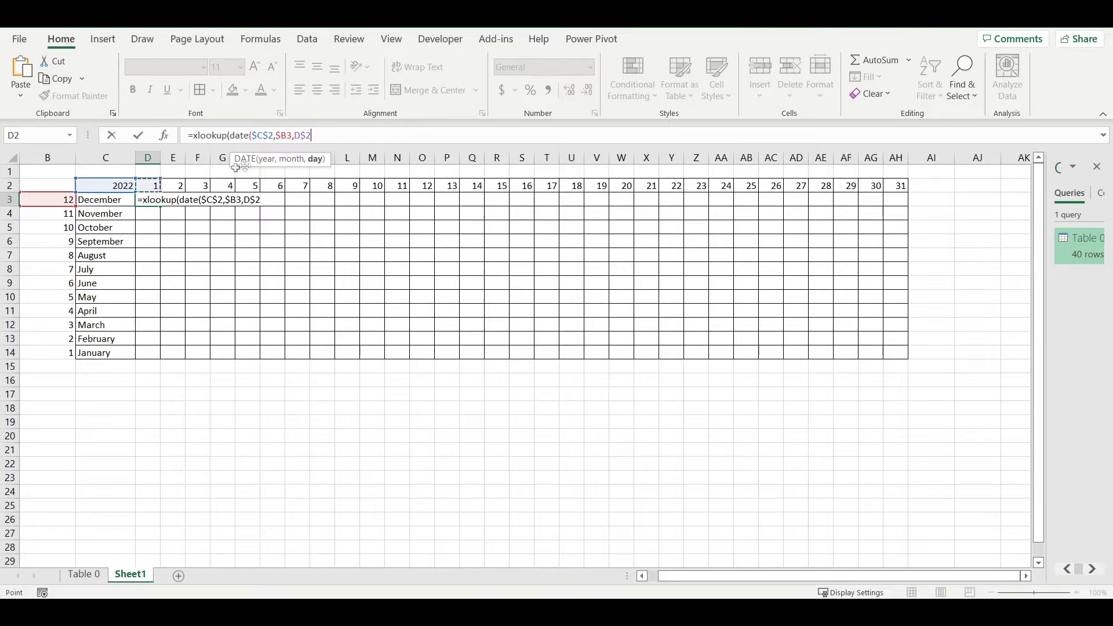
text())
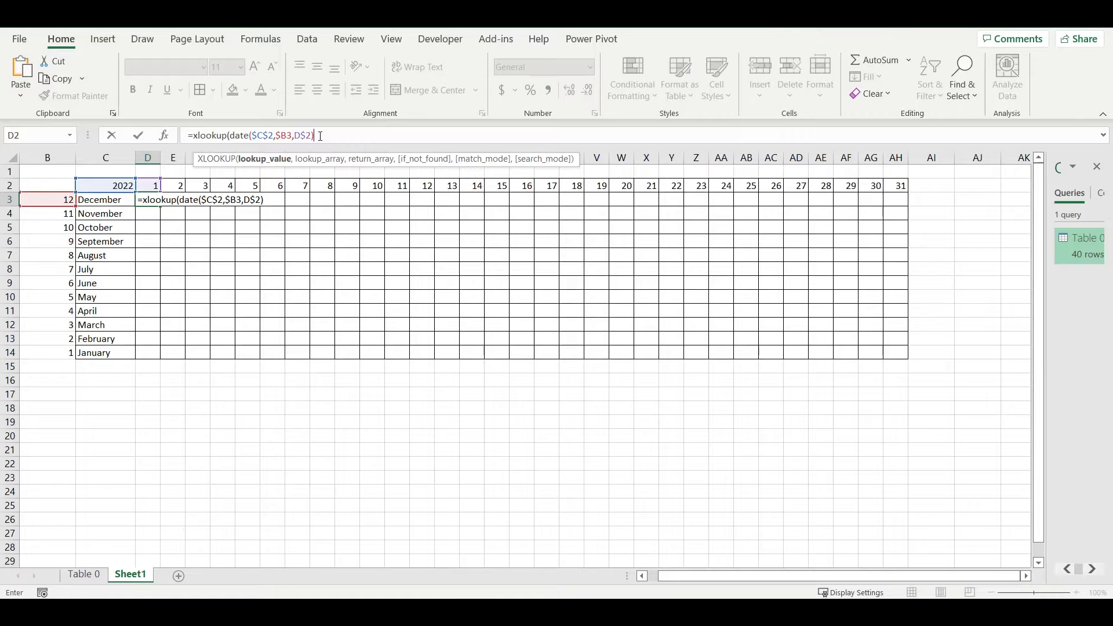
text(,)
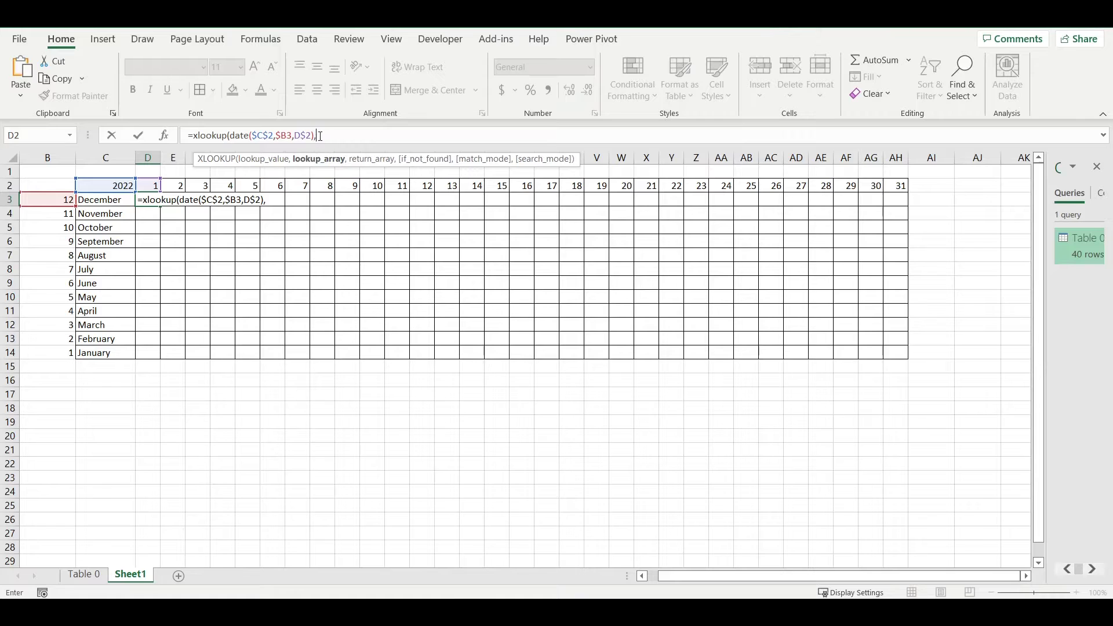
click(83, 577)
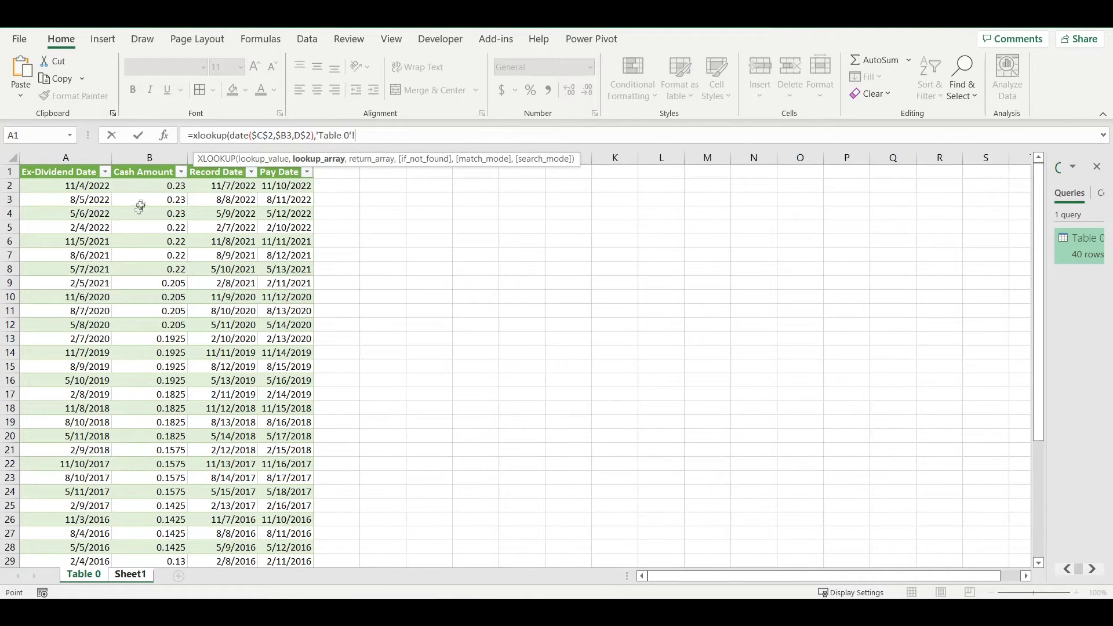
Complete the XLOOKUP with lookup range 'Table 0'!$D:$D and return range 'Table 0'!$B:$B.
click(281, 150)
key(F4)
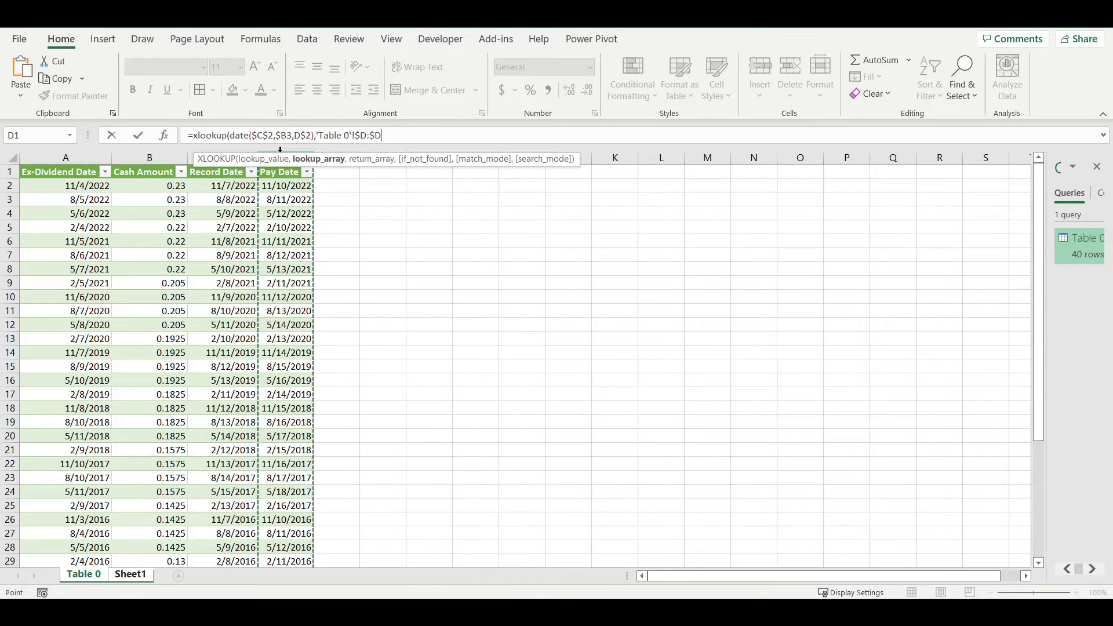
text(,)
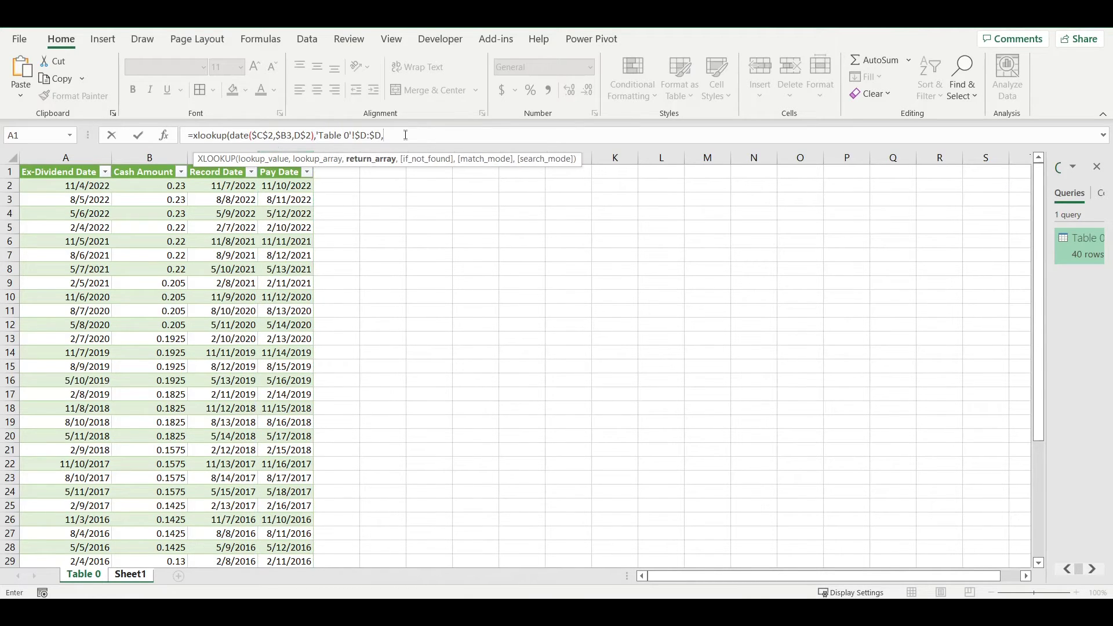
click(155, 158)
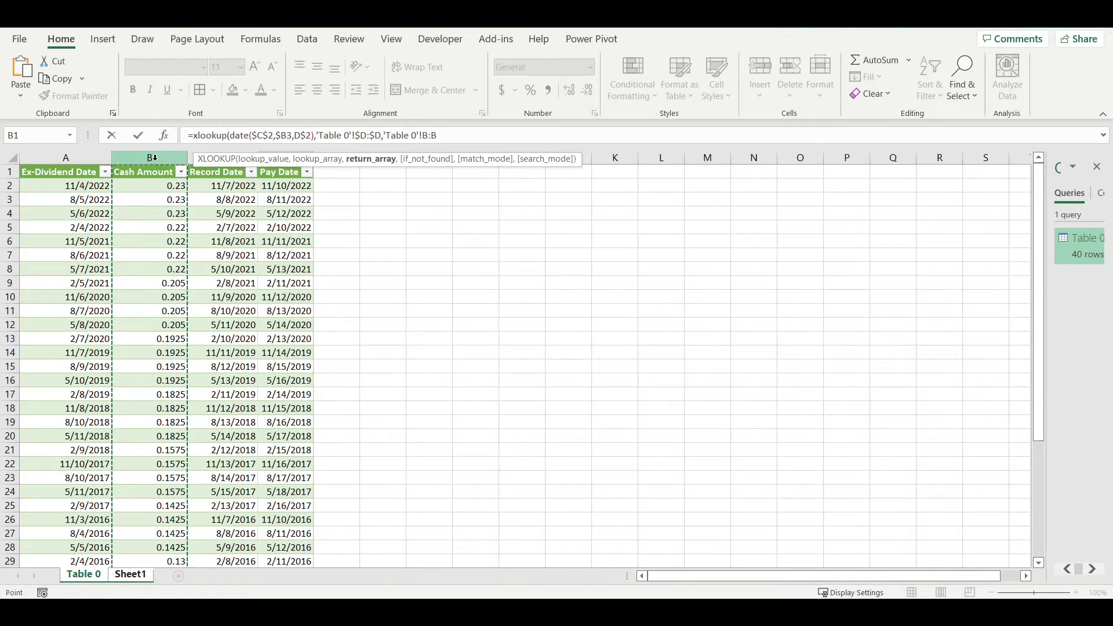
key(Return)
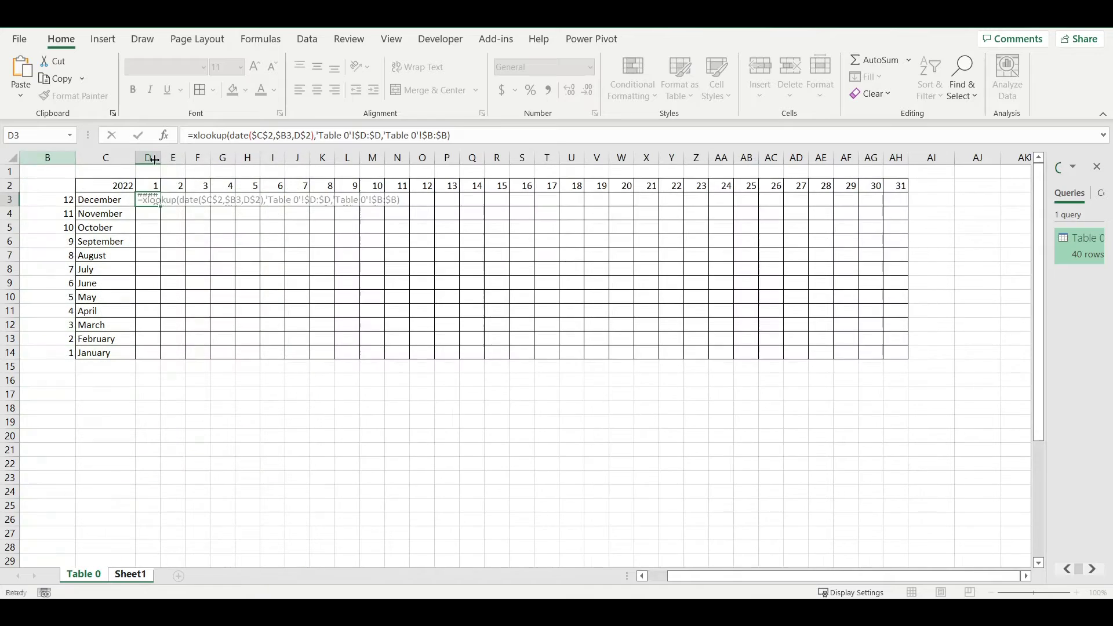
click(152, 202)
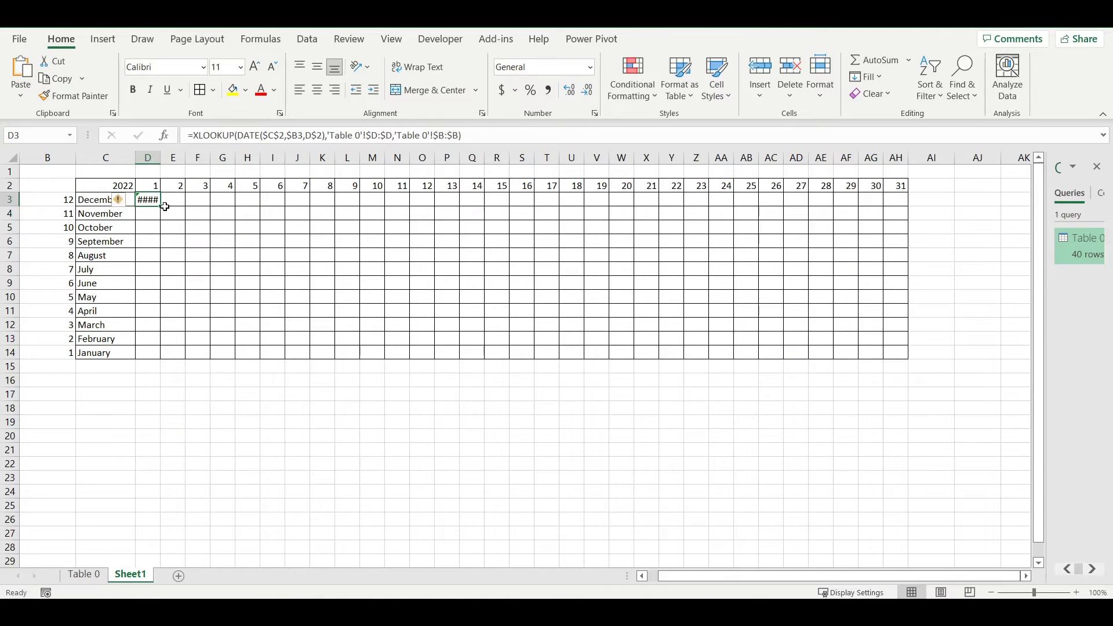
Wrap D3's lookup in IFERROR(...,"") and fill it over D3:AH14, leaving only the 0.23 and 0.22 amounts.
drag(162, 207, 910, 360)
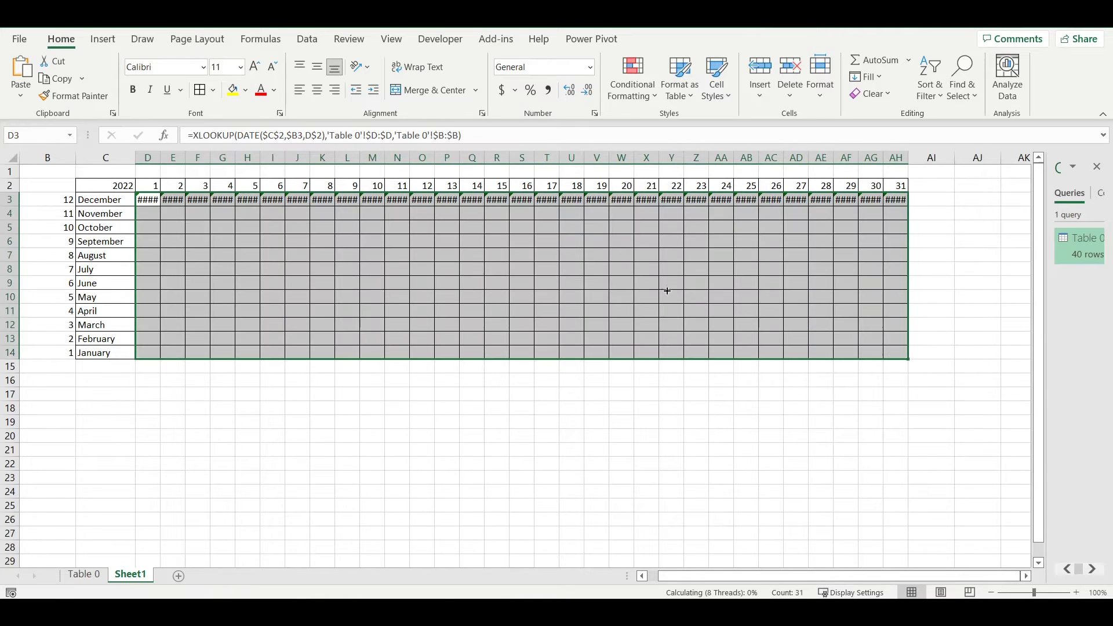
click(195, 134)
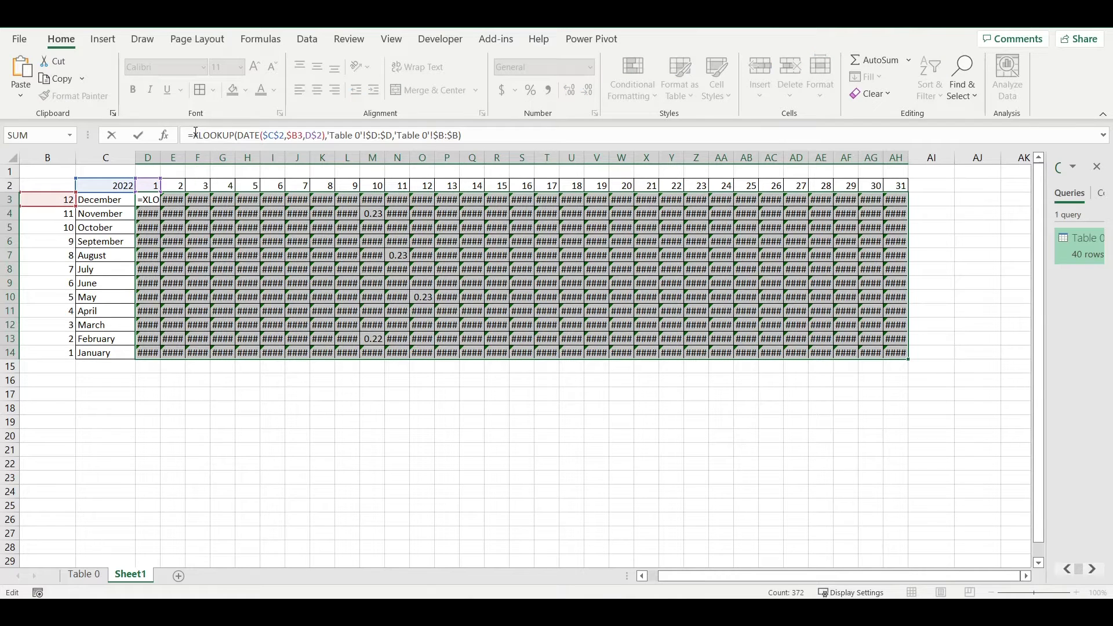
text(iferror()
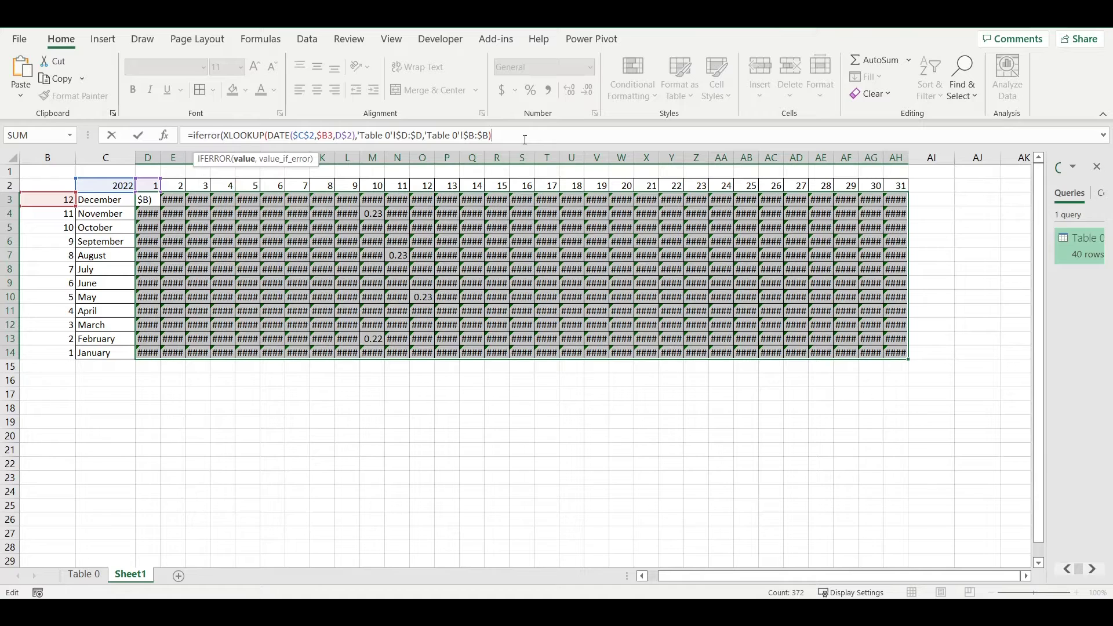
text(,""))
key(Return)
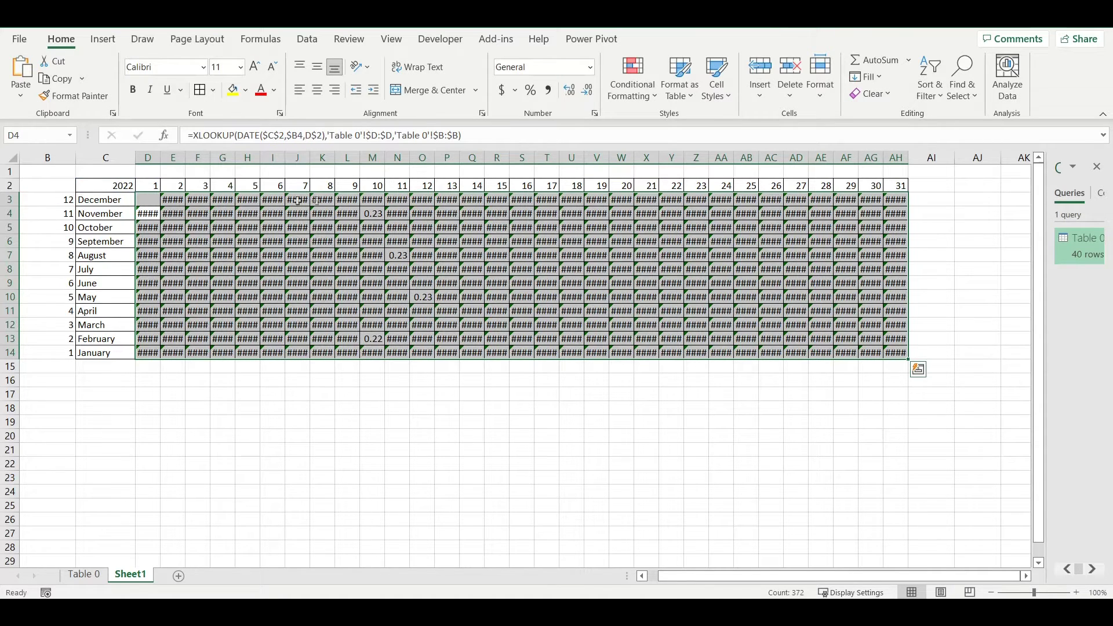
click(154, 204)
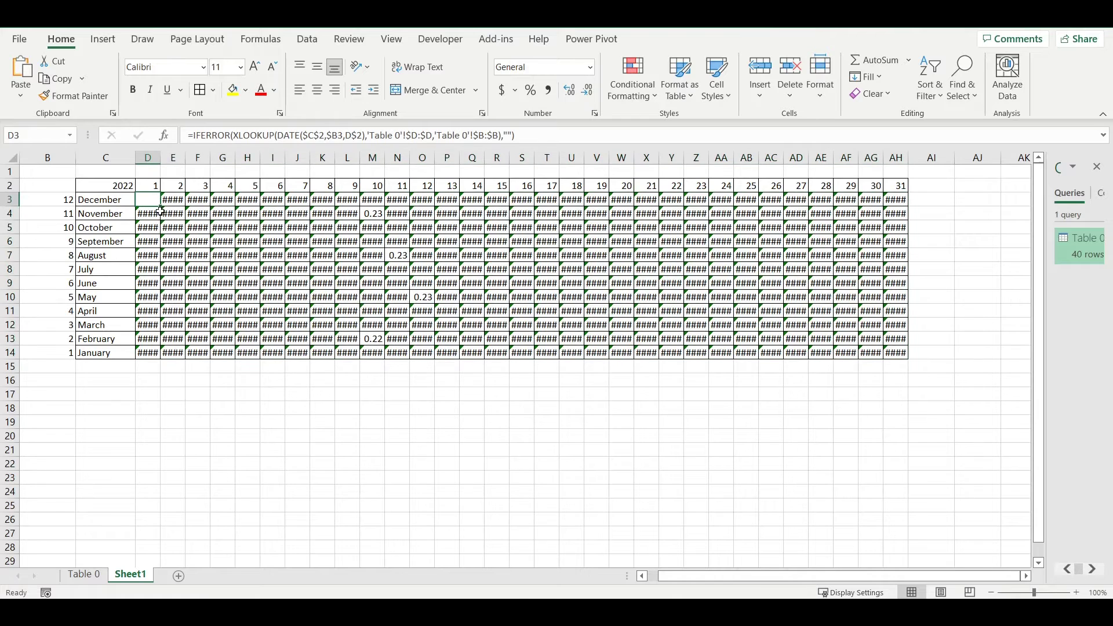
mouse_move(160, 206)
mouse_down()
mouse_move(952, 201)
mouse_move(908, 206)
mouse_move(914, 358)
mouse_up()
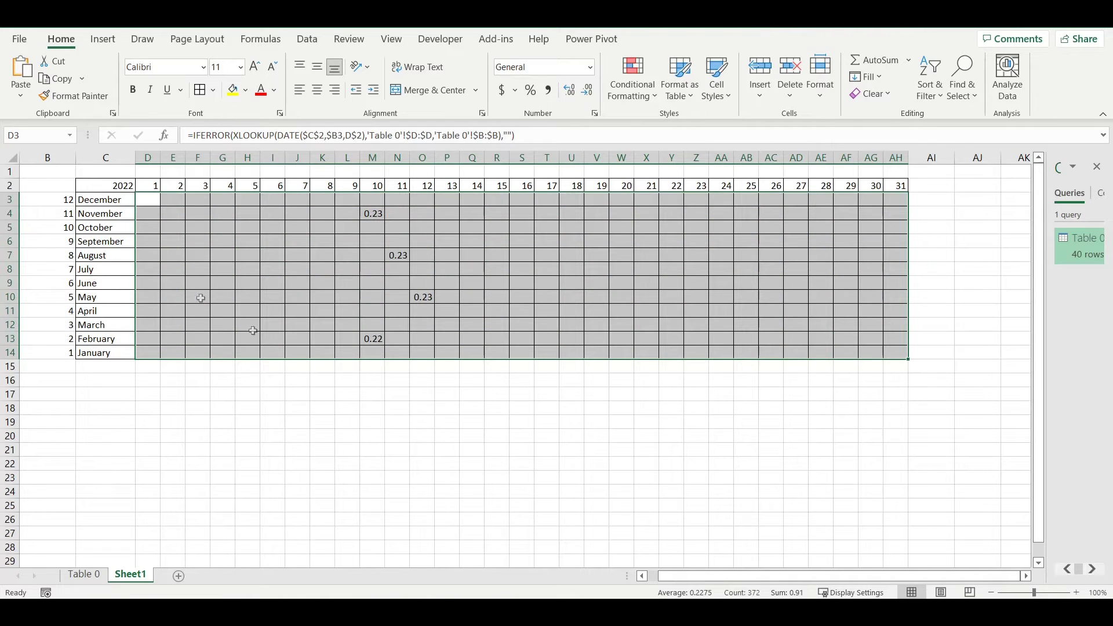
click(155, 201)
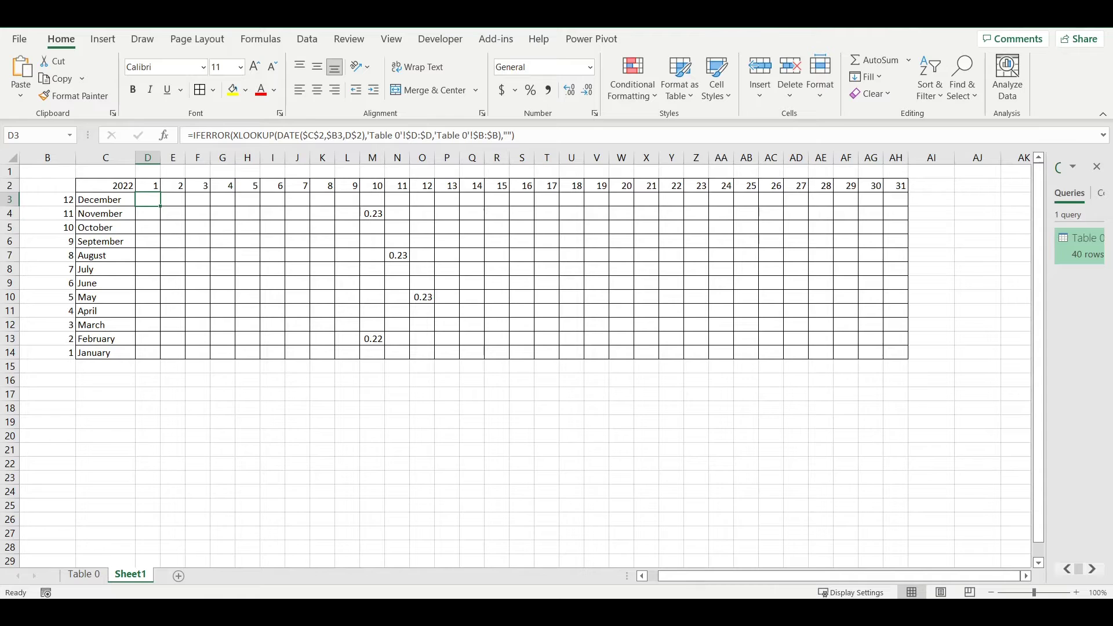
click(95, 578)
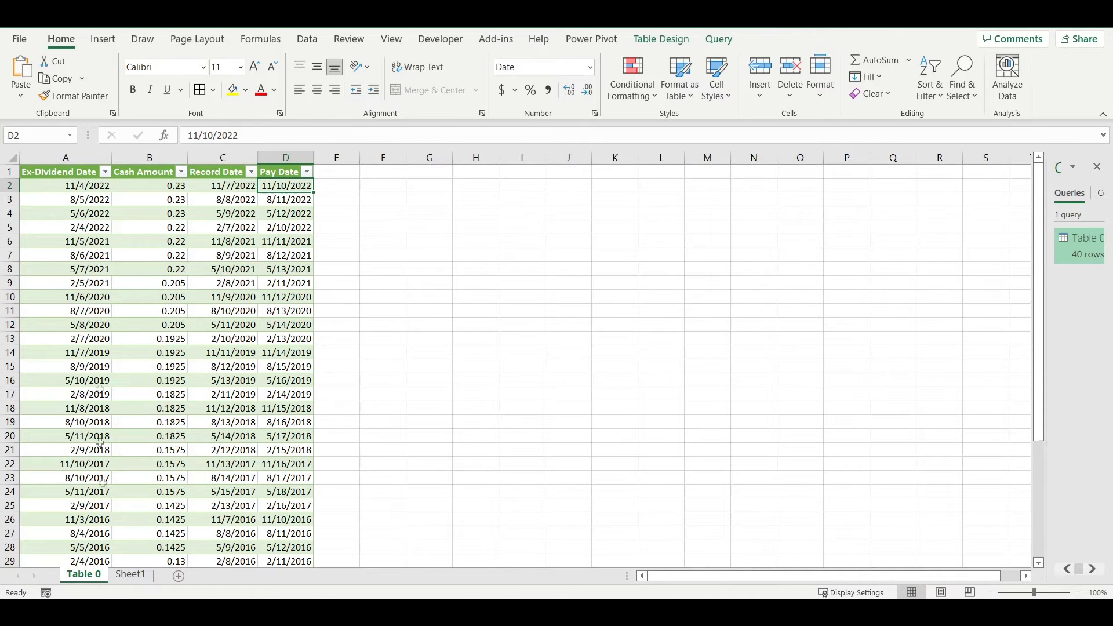
Replace D3's "" fallback with the start of IF(MATCH(DATE($C$2,$B3,D$2), pointing at Table 0.
click(131, 576)
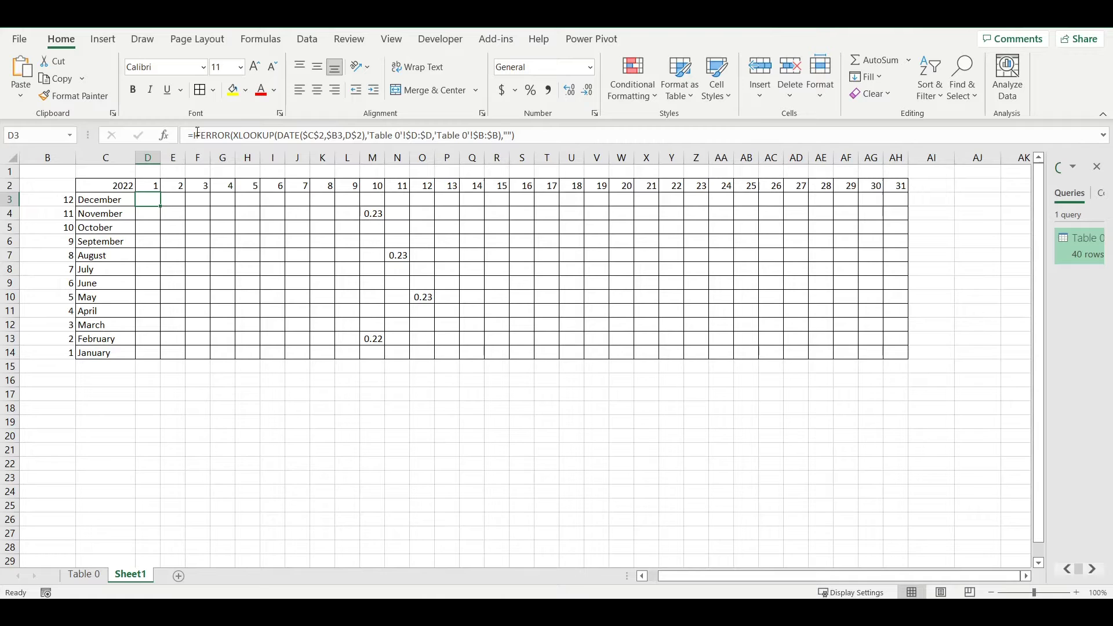
click(507, 135)
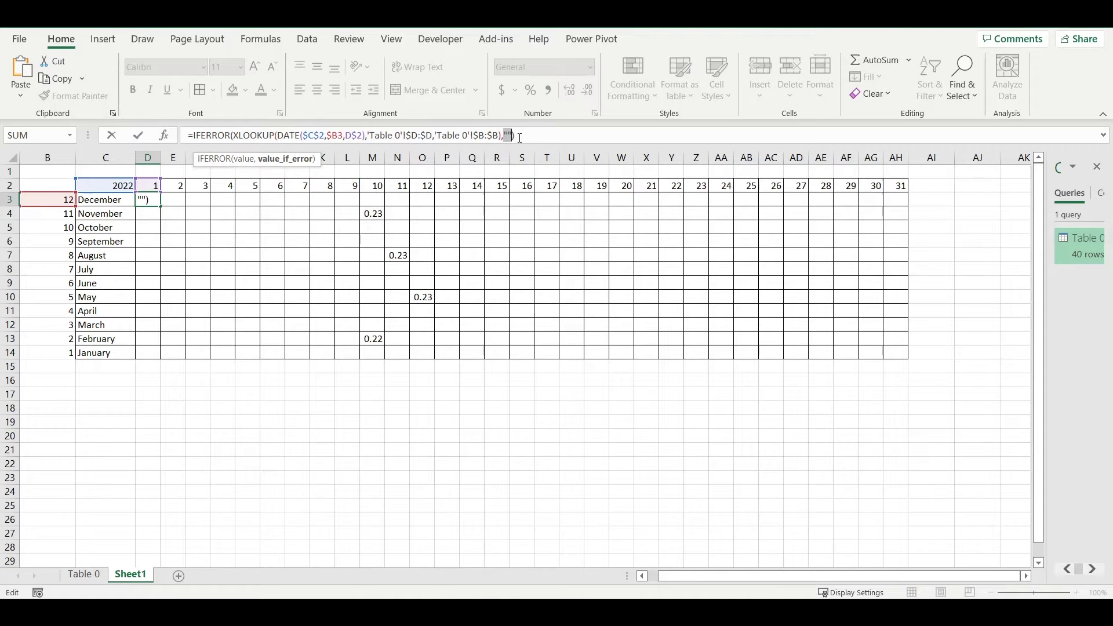
text(if(match()
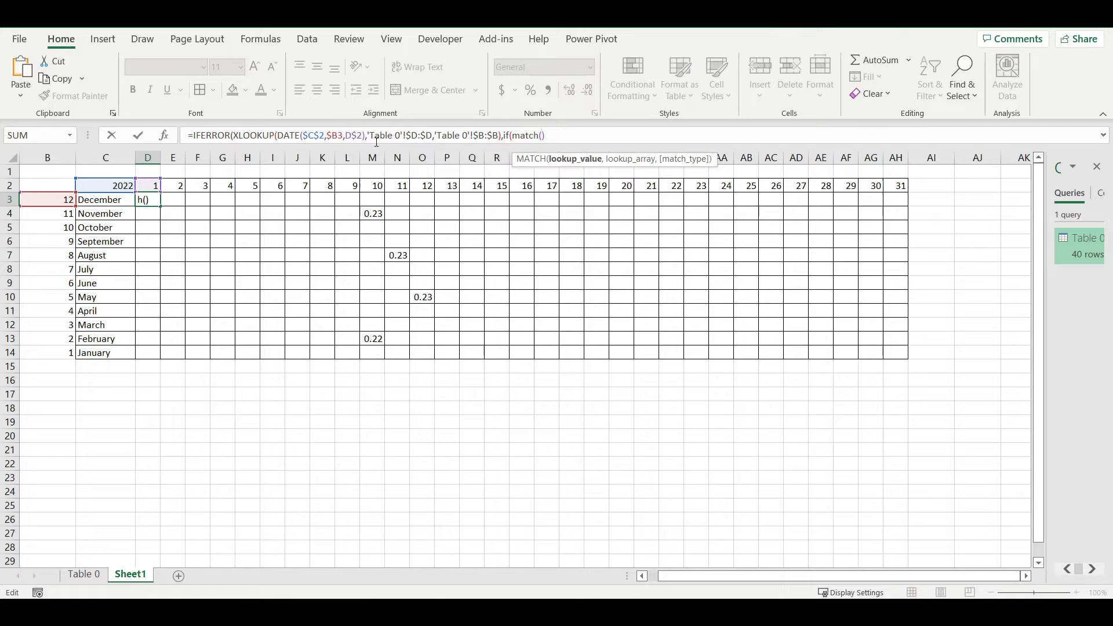
drag(366, 138, 280, 137)
key(ctrl+c)
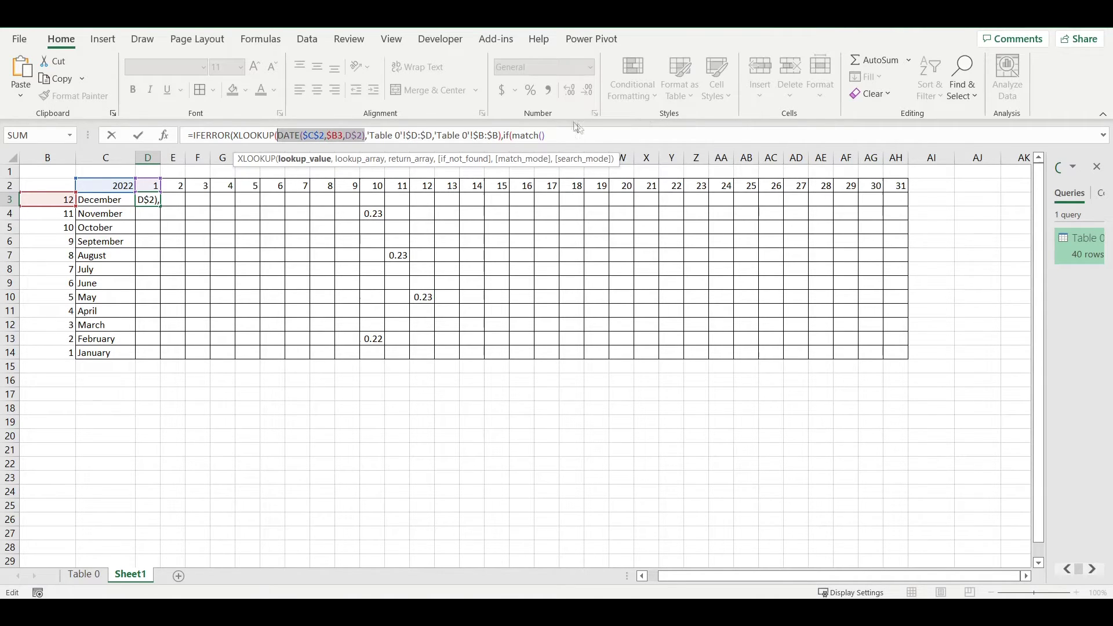
click(543, 137)
text(()
key(ctrl+v)
text())
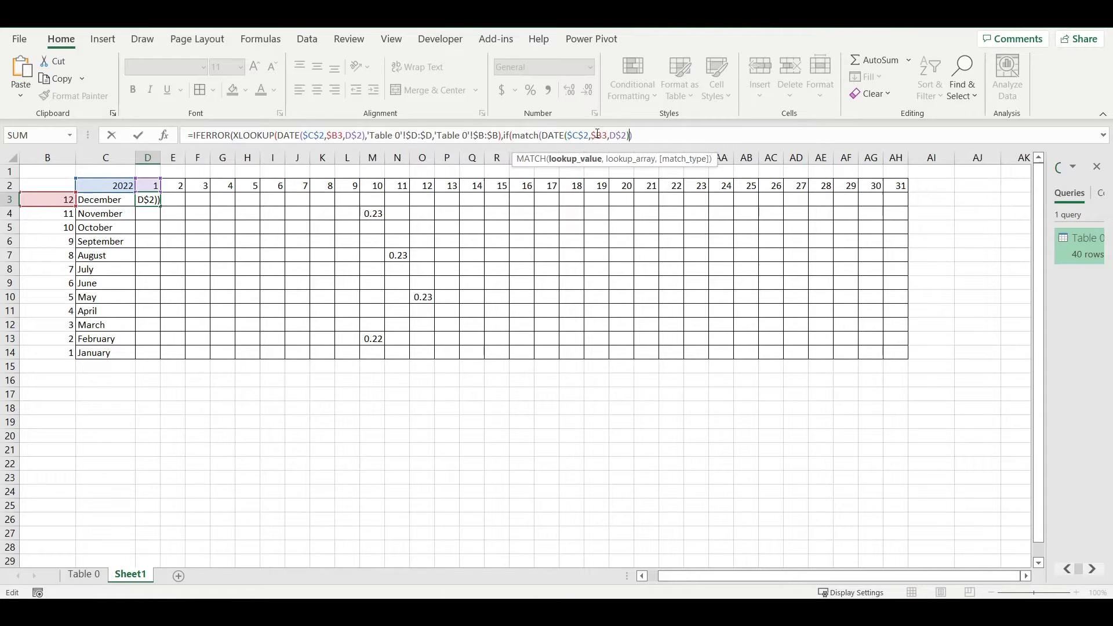
text(,)
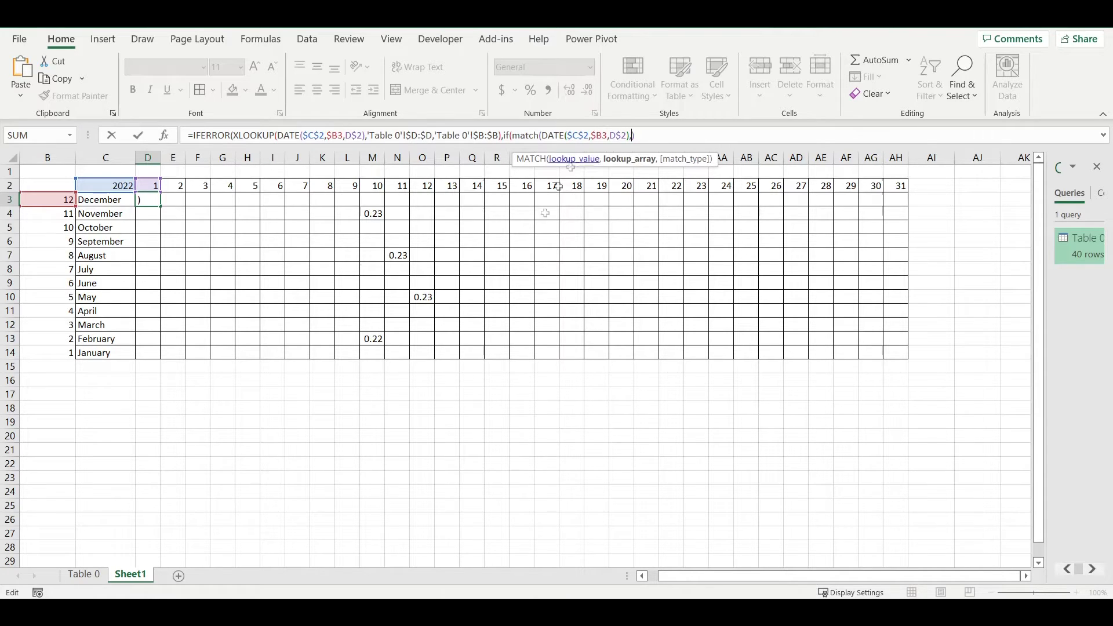
click(84, 574)
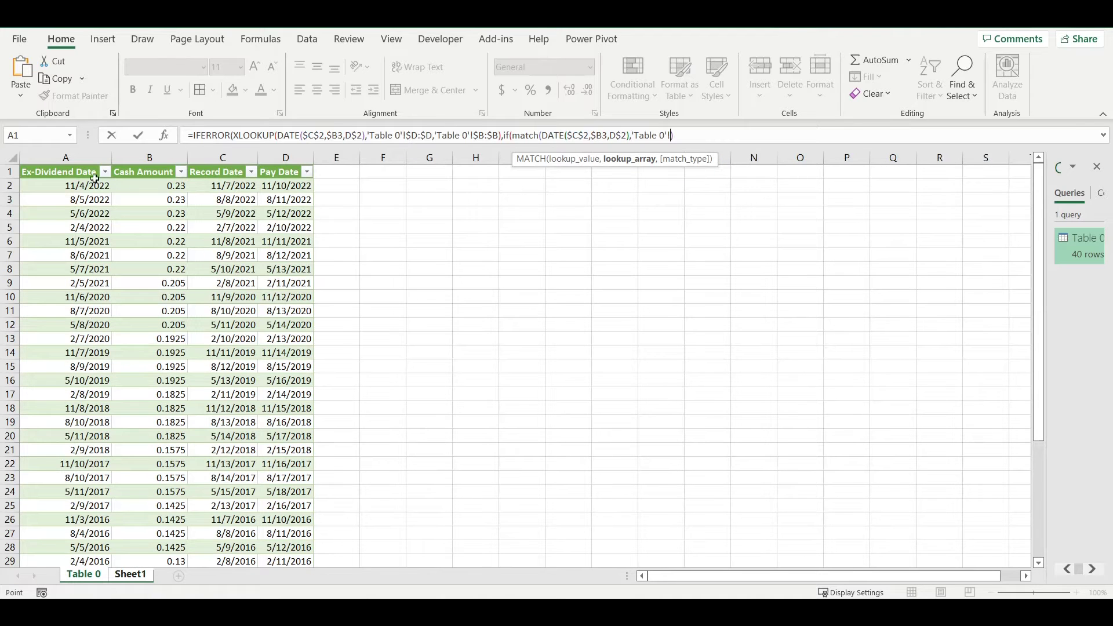
Complete the MATCH against 'Table 0'!$A:$A with exact match, returning "EX D" else "".
click(74, 156)
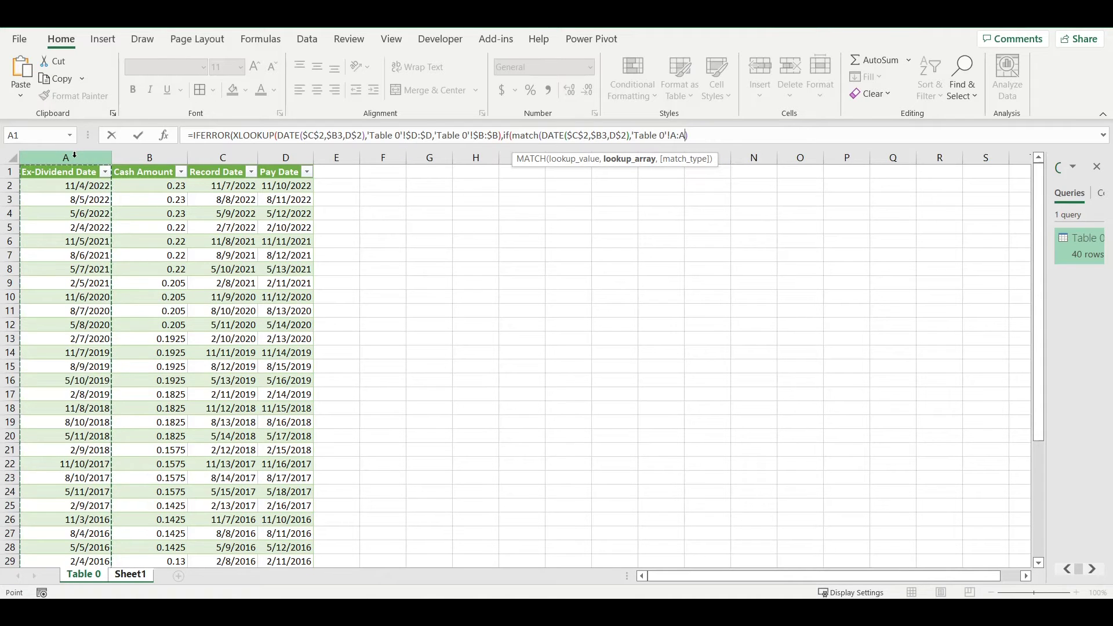
key(F4)
text(,0)
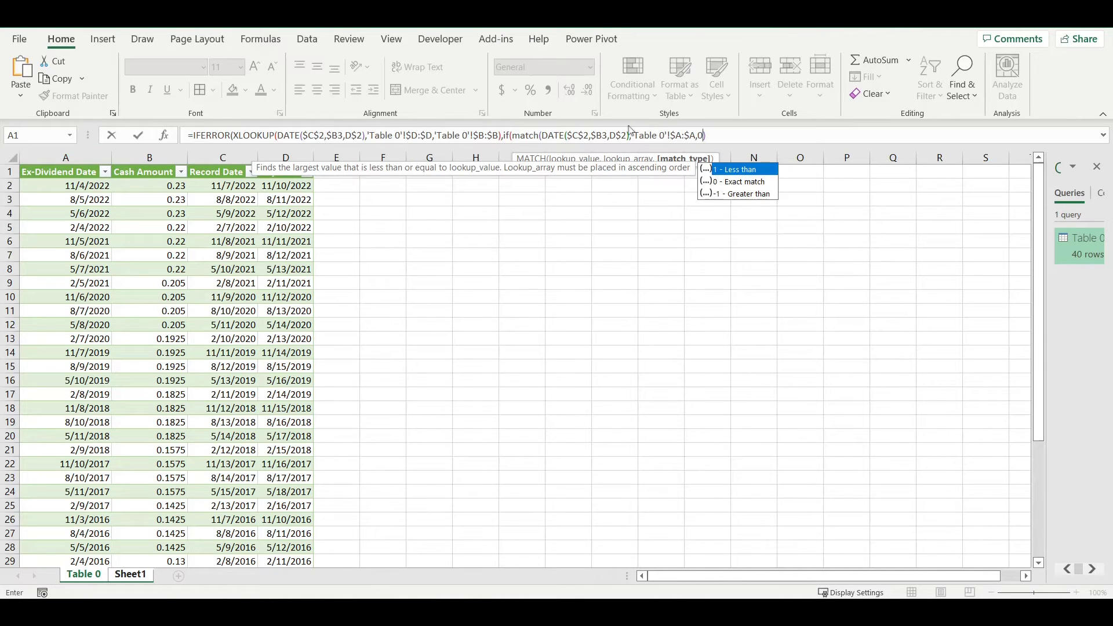
click(710, 136)
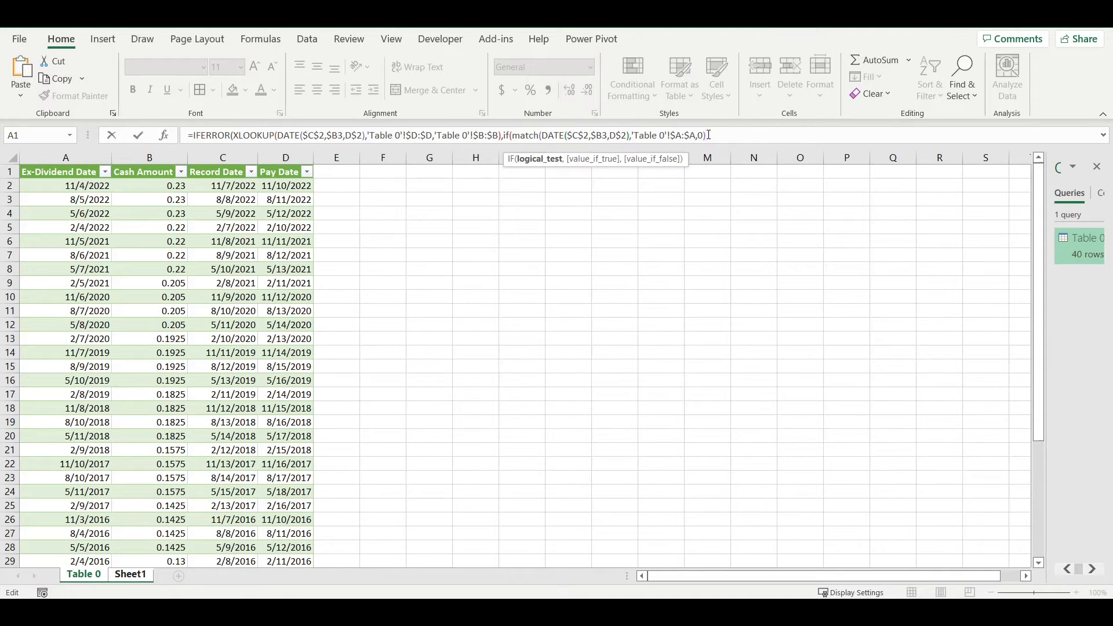
text(,"EX)
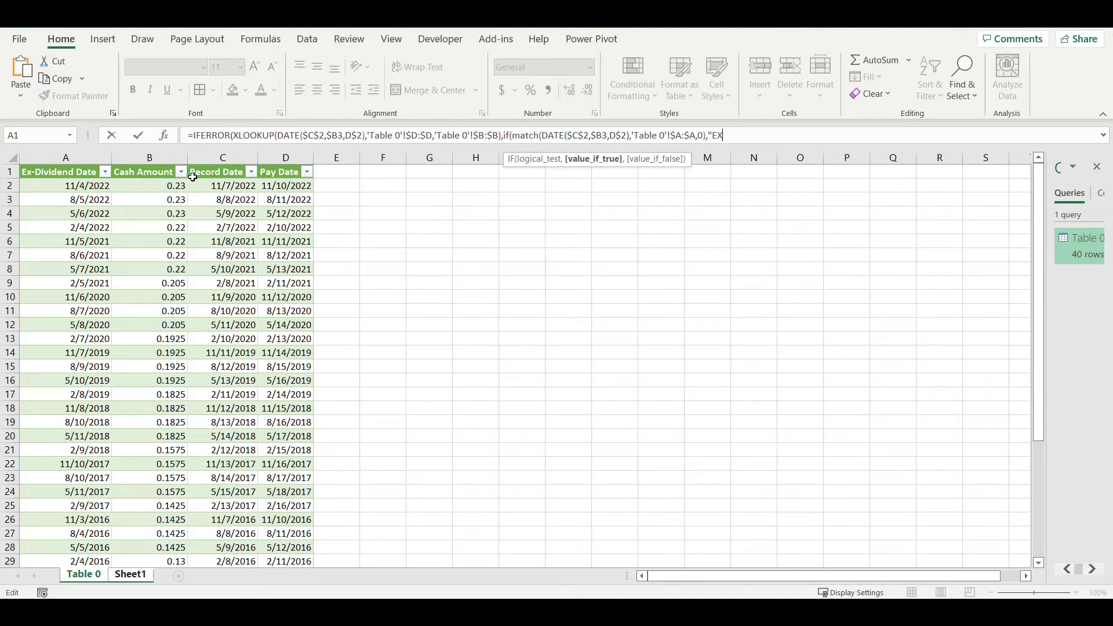
text(D",)
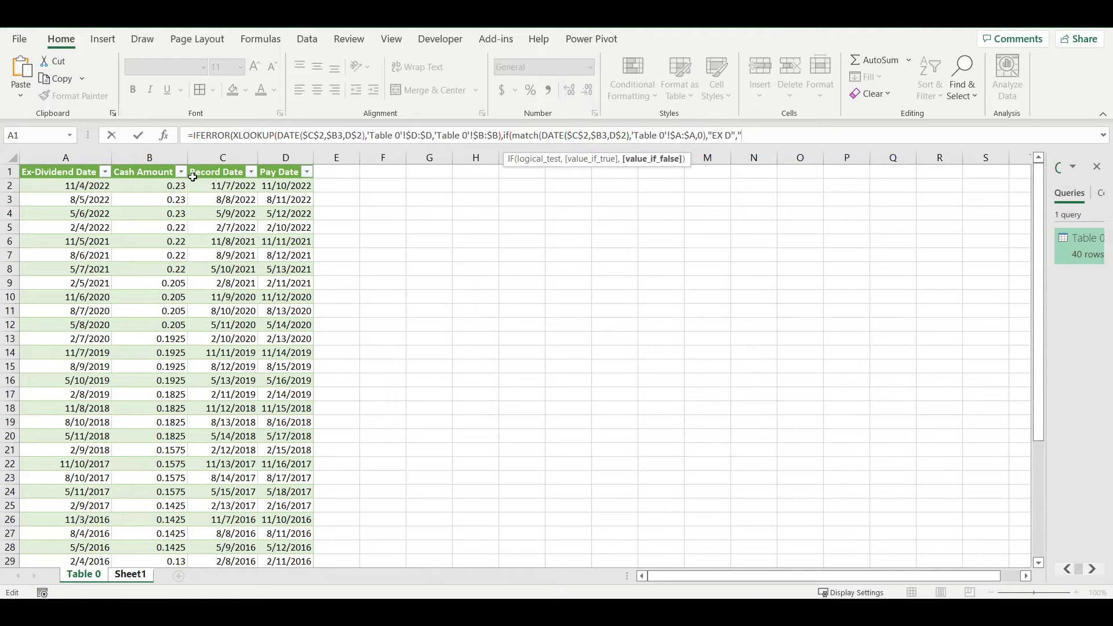
text("")))
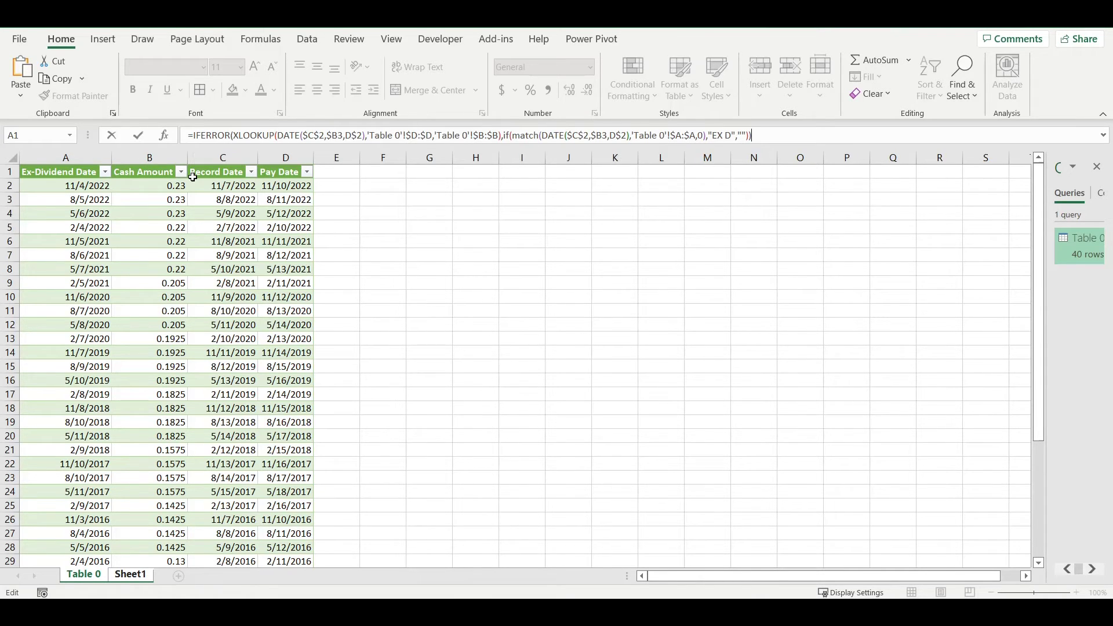
key(ctrl+Return)
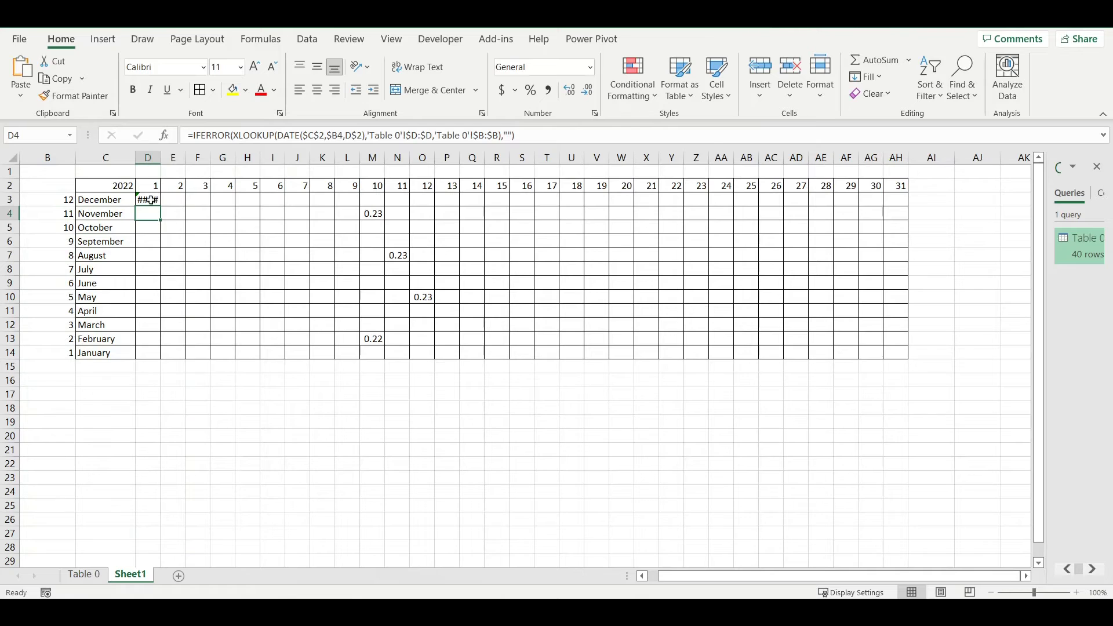
Wrap the IF(MATCH...) check in IFERROR(...,"") and accept Excel's parenthesis correction.
click(502, 135)
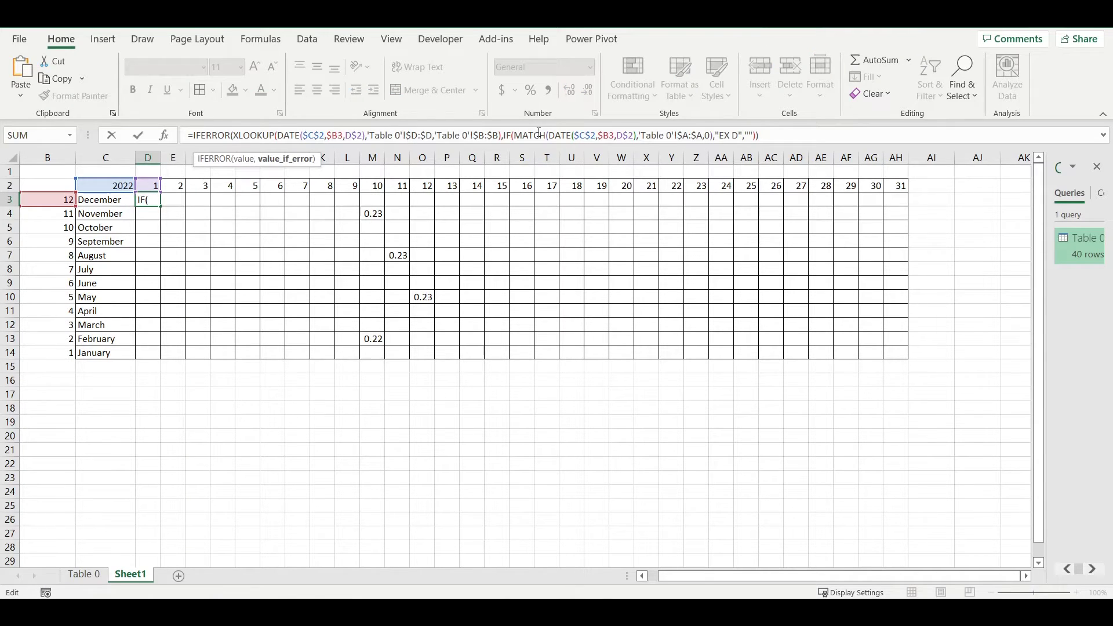
text(iferror()
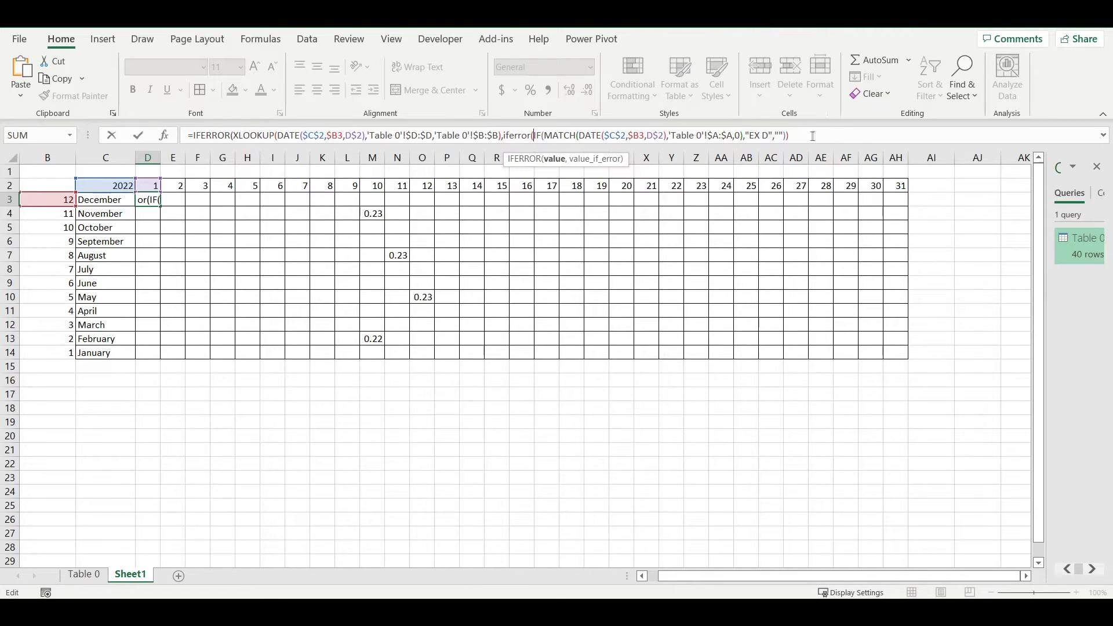
click(798, 136)
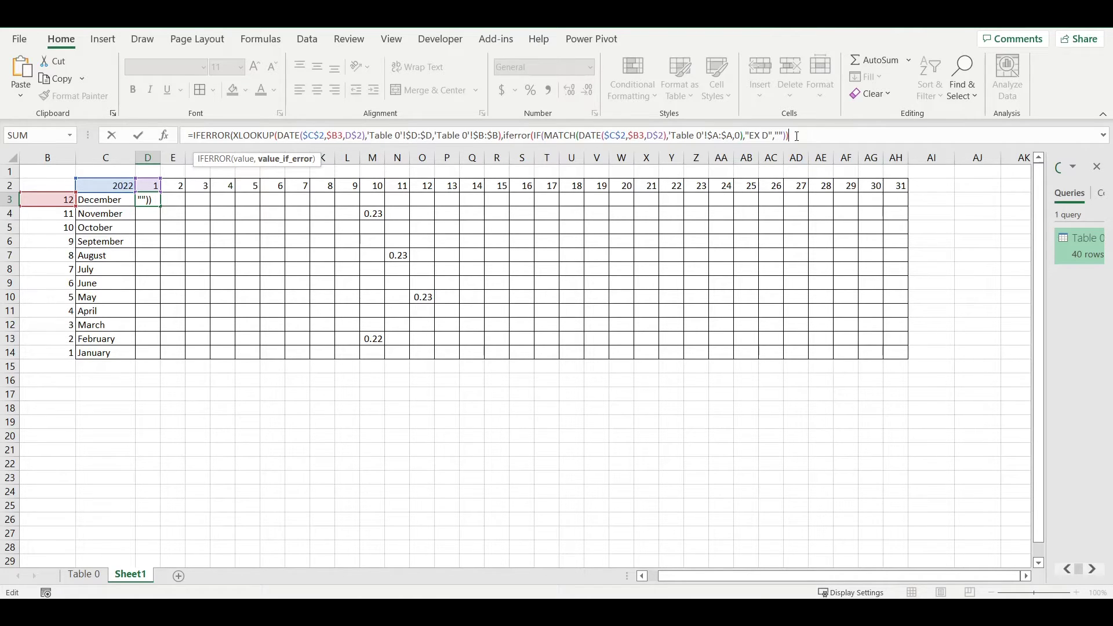
key(BackSpace)
text(,)
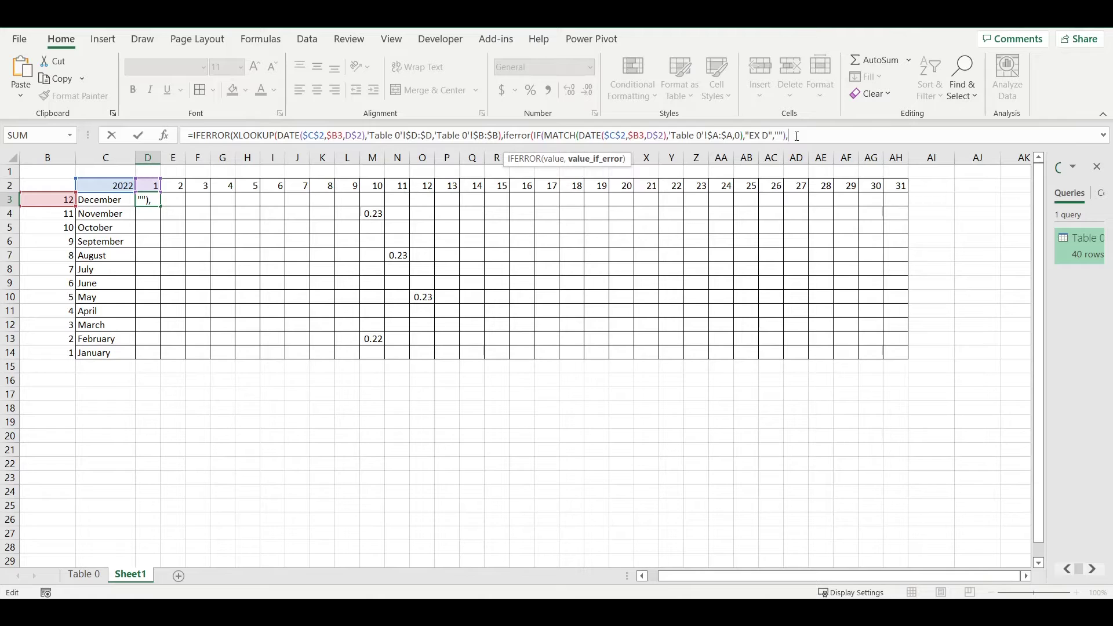
text(""))
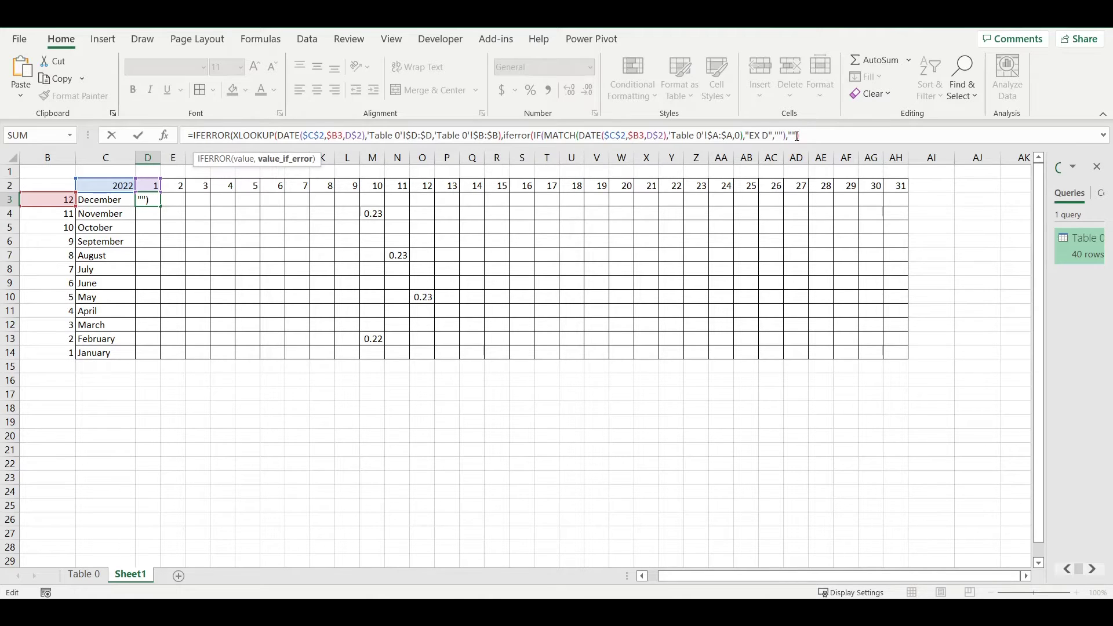
key(Return)
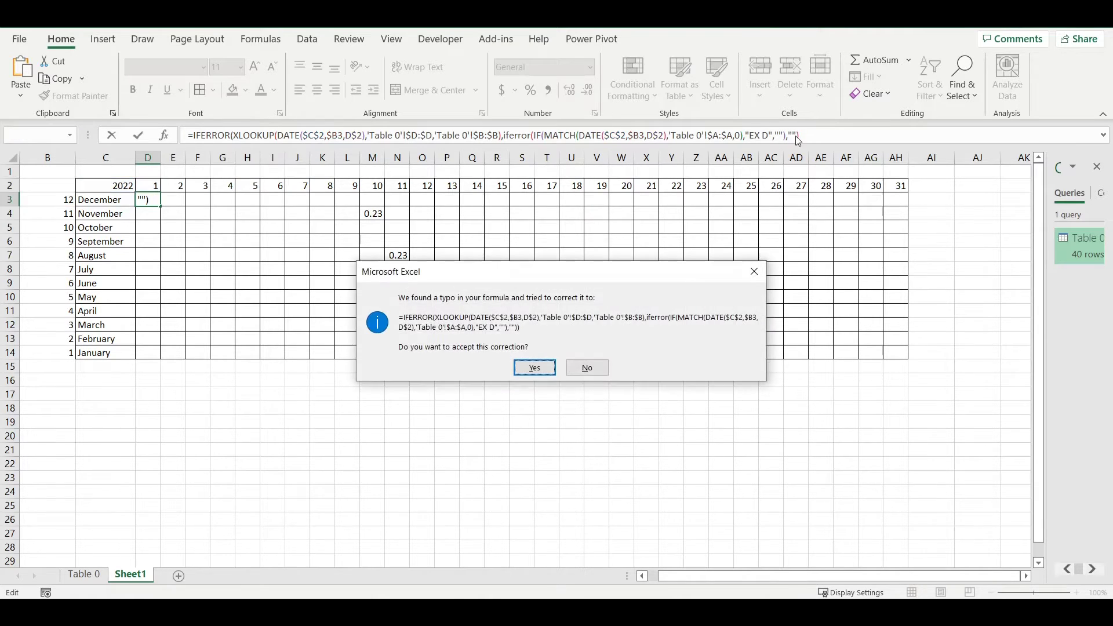
key(Return)
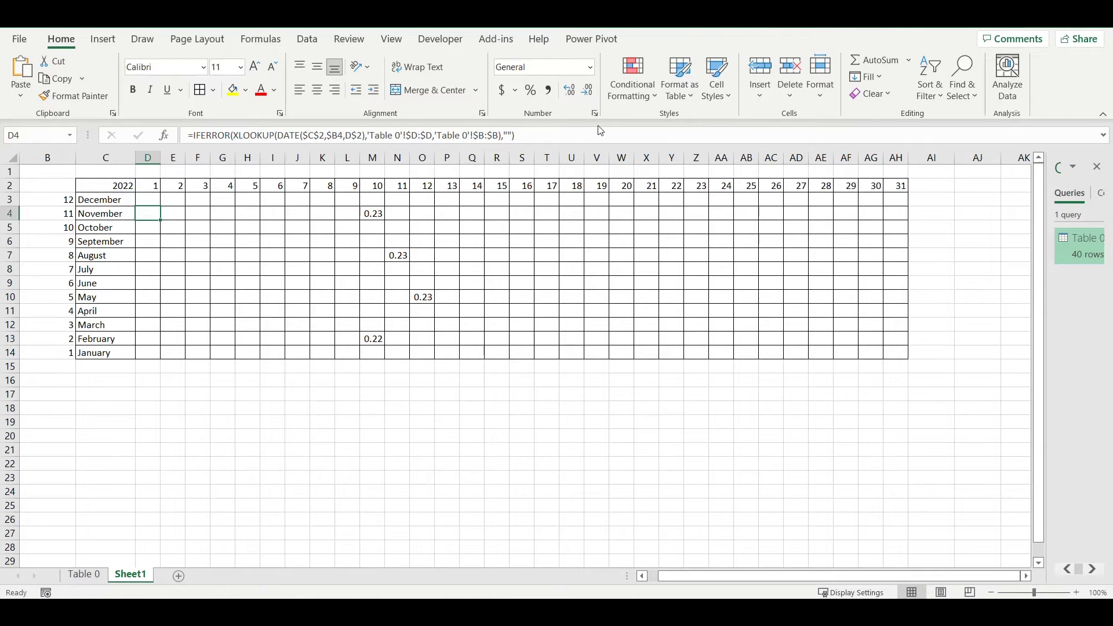
click(156, 200)
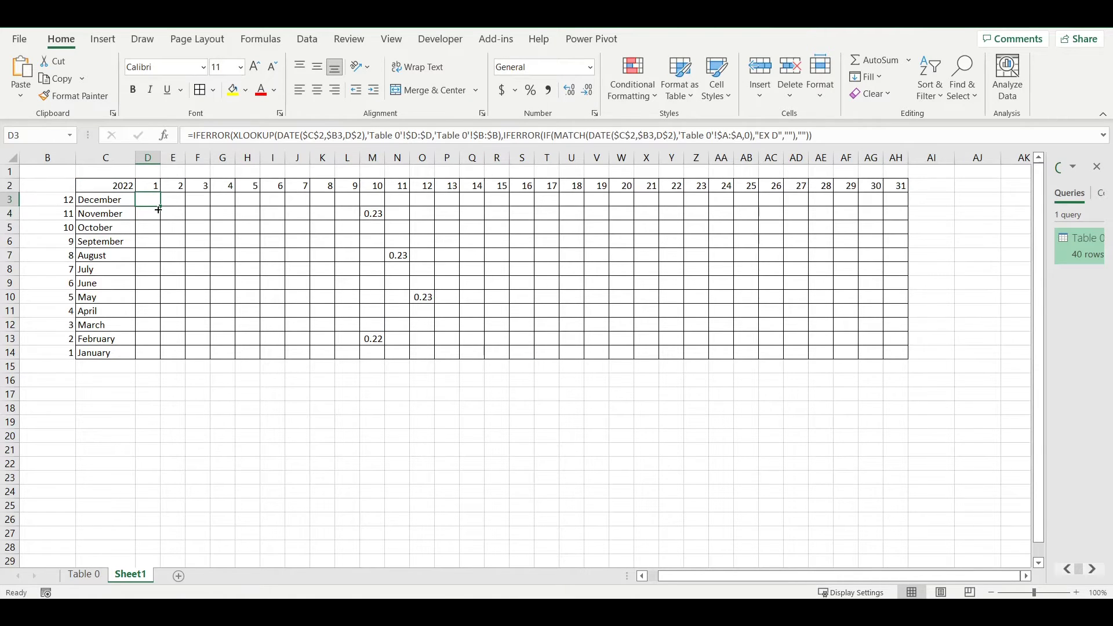
drag(160, 209, 913, 342)
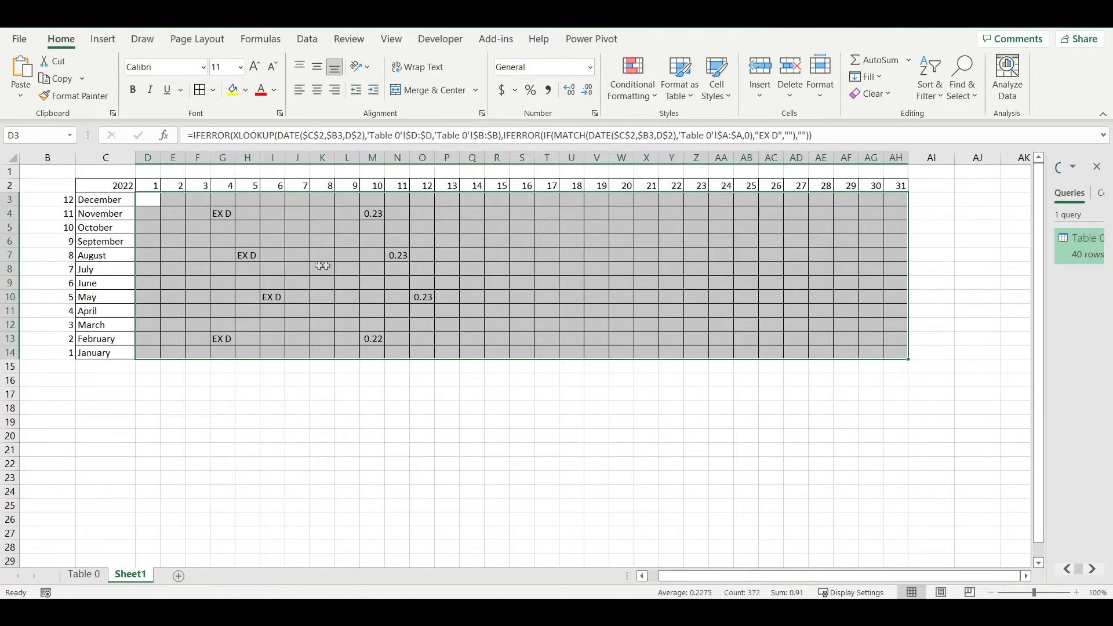
click(221, 217)
click(248, 255)
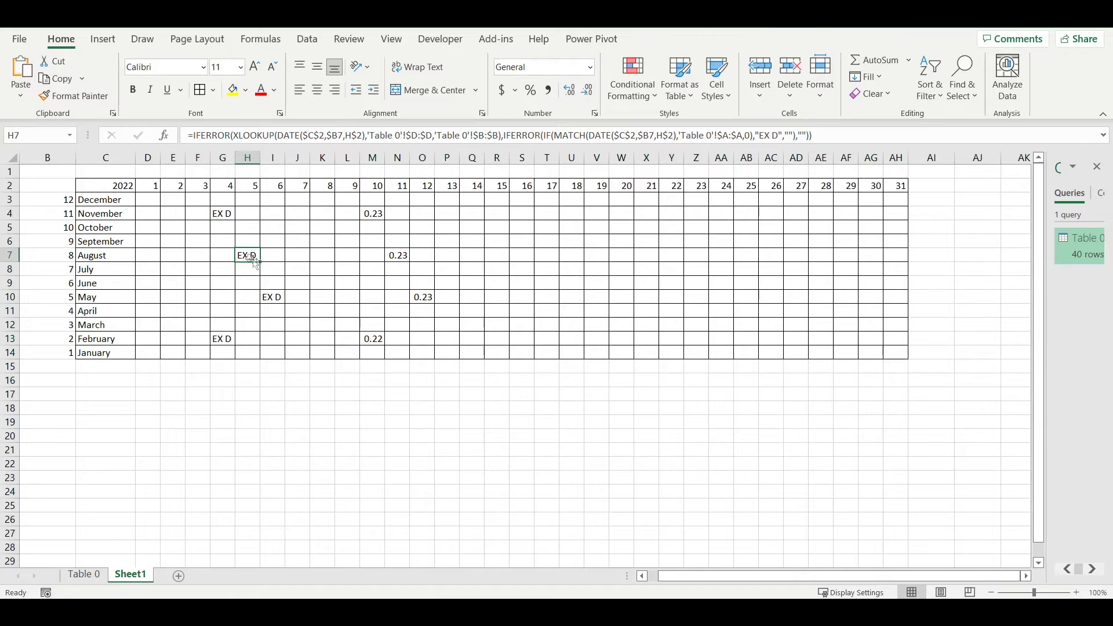
click(280, 302)
click(223, 342)
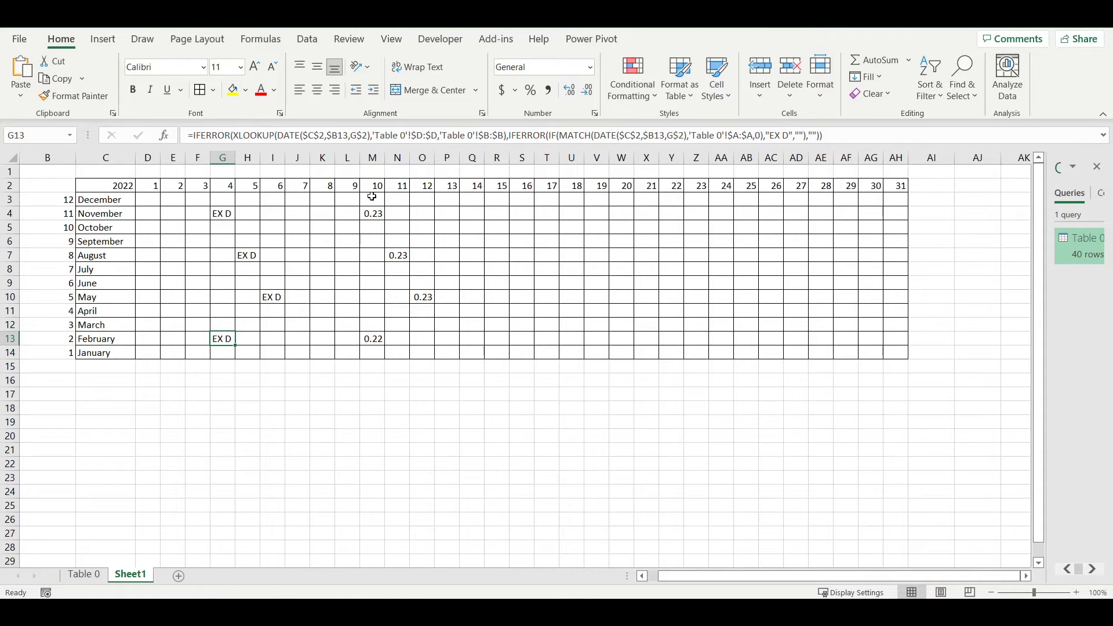
click(220, 214)
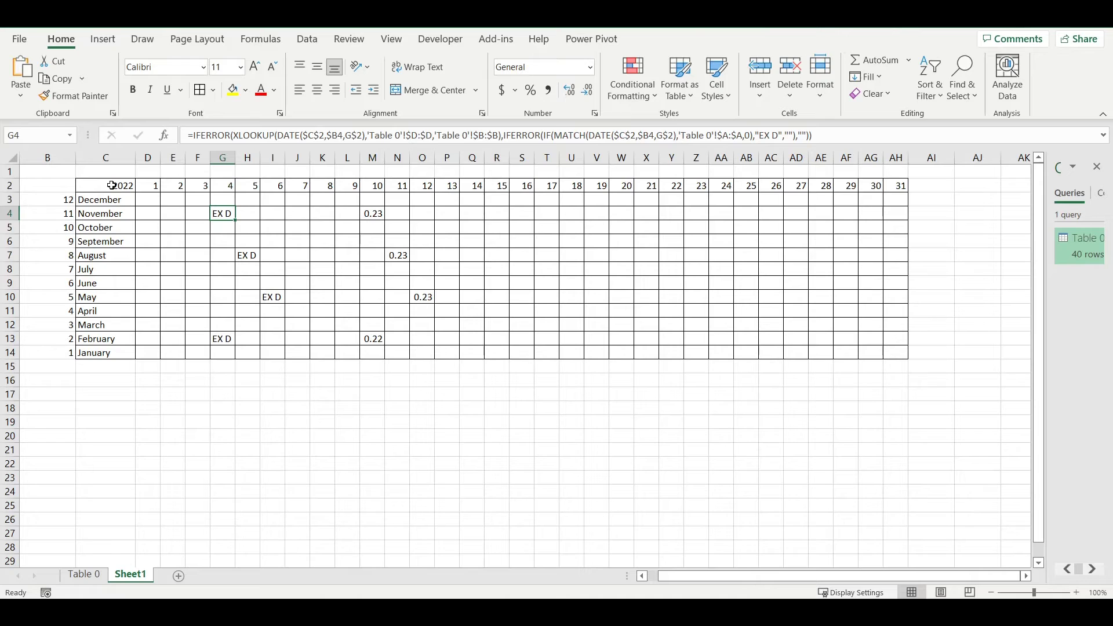
drag(111, 185, 896, 353)
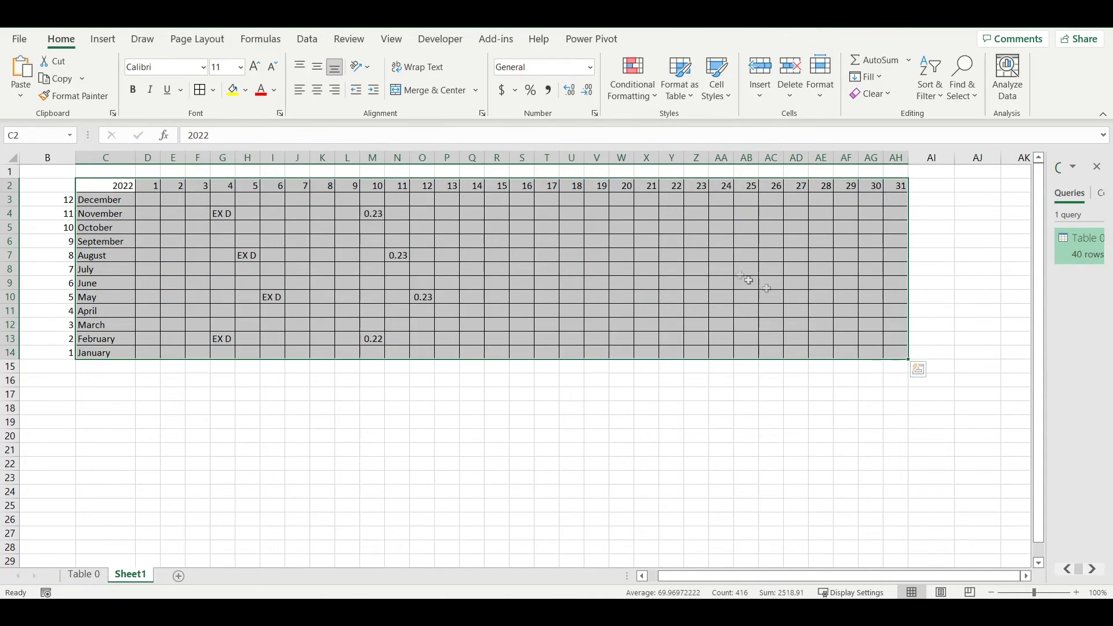
Centre the calendar contents and fill the day-number header row light blue.
click(318, 90)
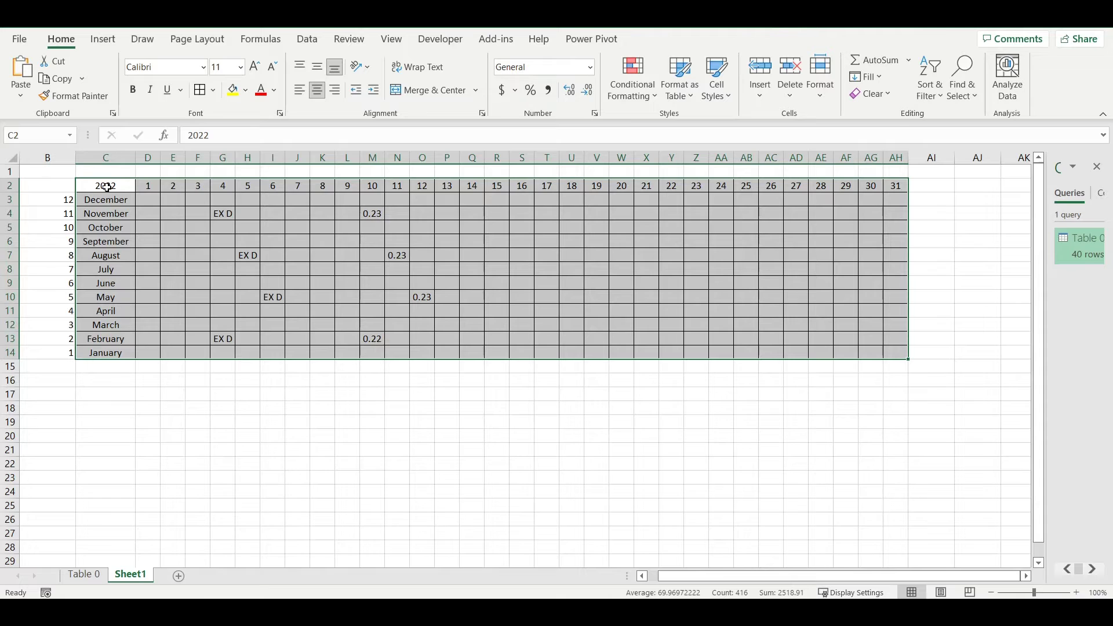
drag(107, 187, 893, 186)
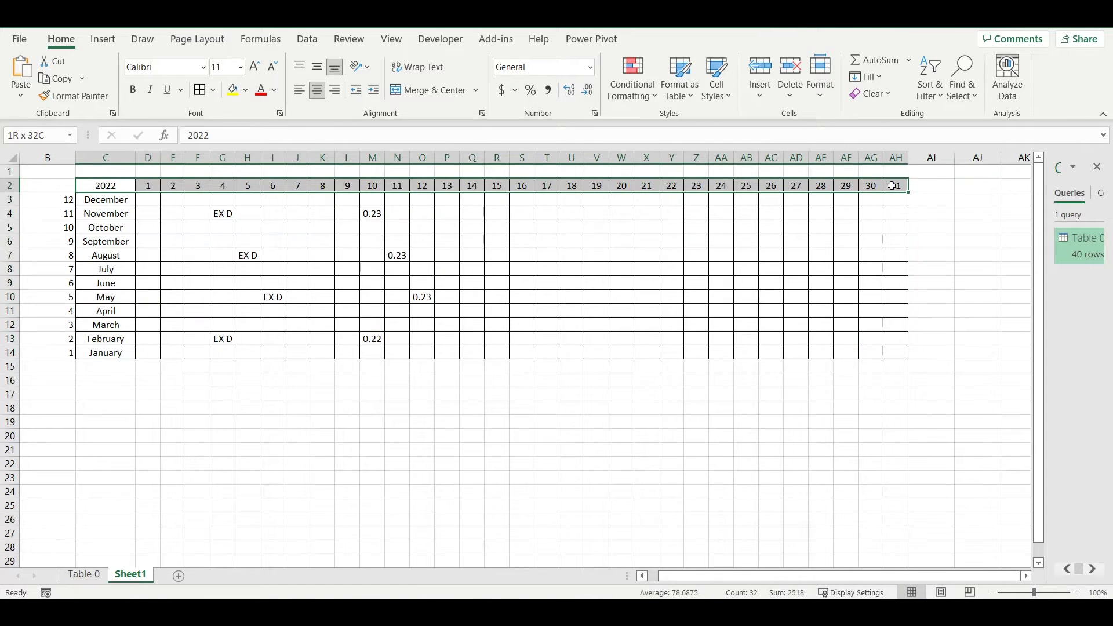
click(246, 90)
click(280, 155)
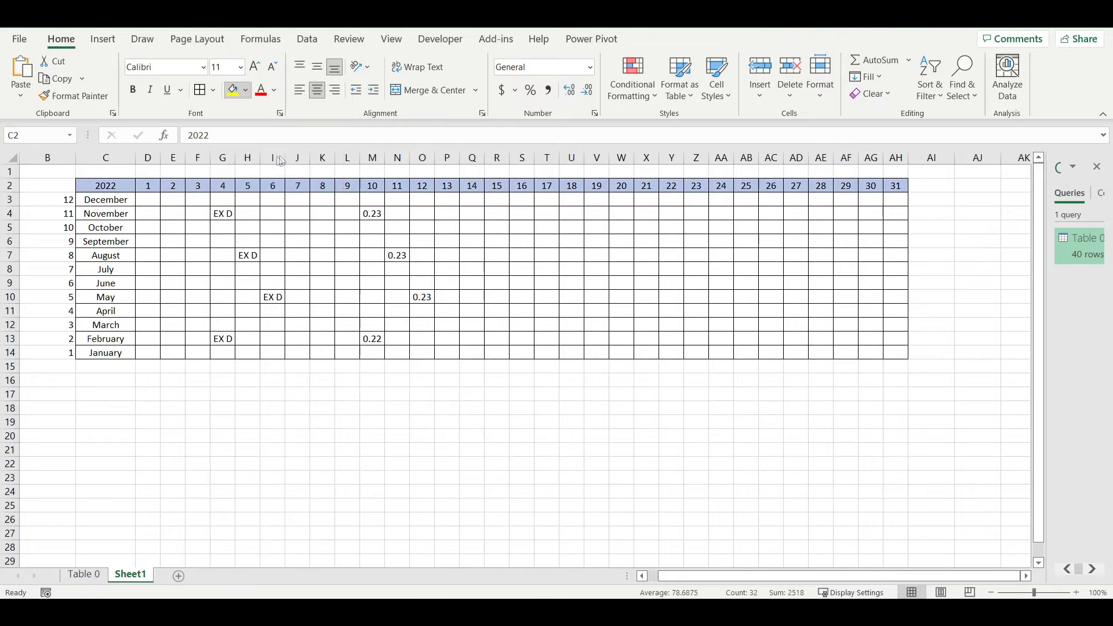
Give the month names in column C the same light-blue fill.
drag(98, 202, 111, 353)
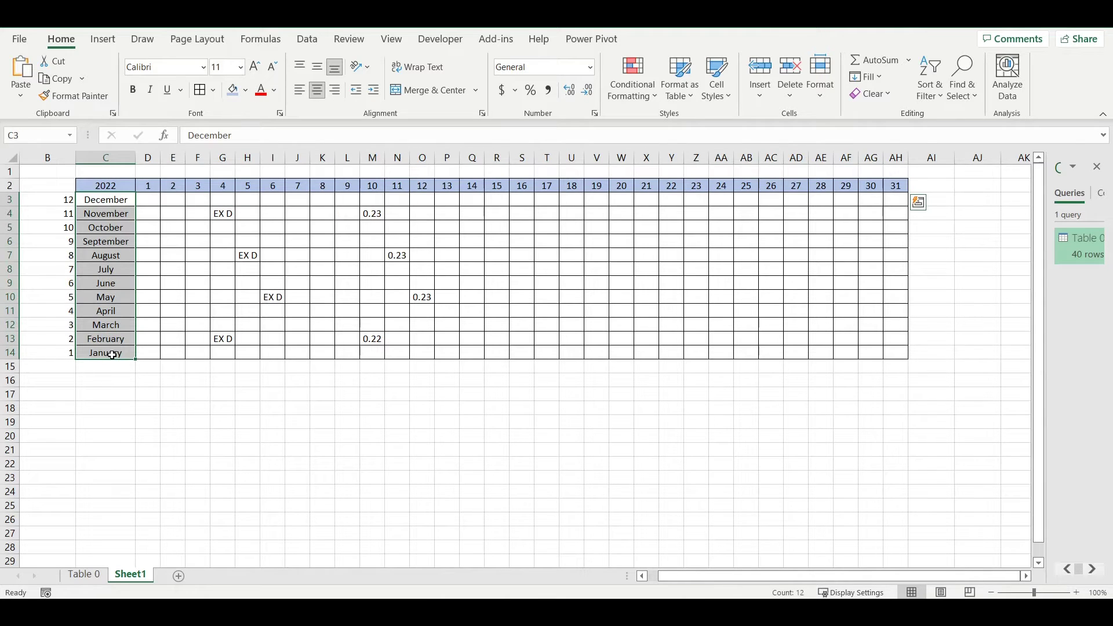
click(235, 93)
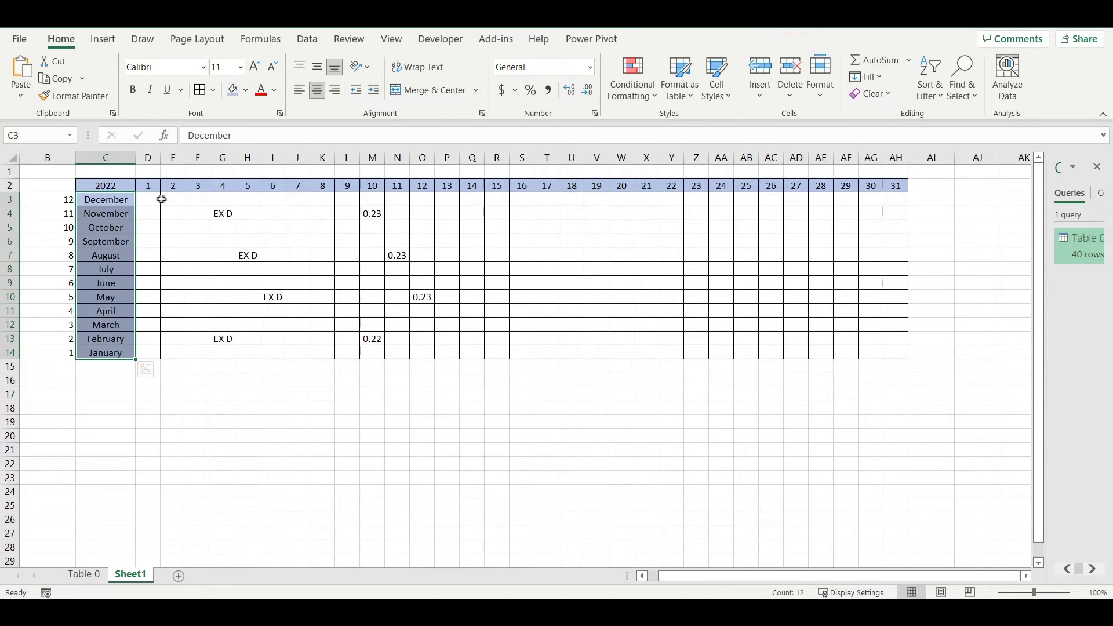
click(144, 201)
drag(144, 200, 888, 354)
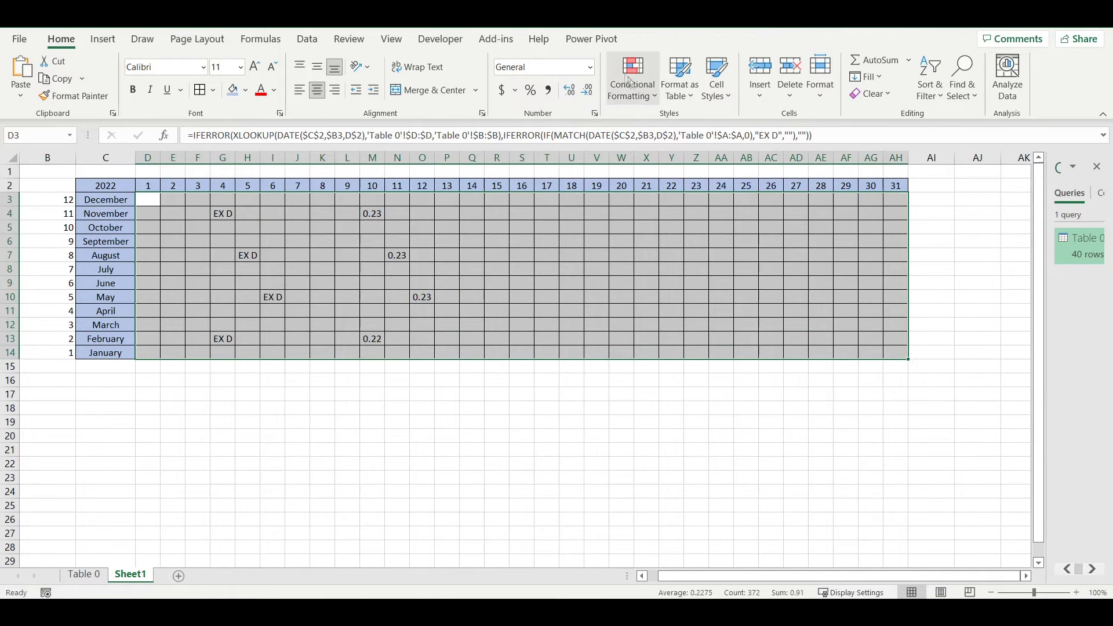
Start a conditional formatting rule for day cells whose value is not equal to ="".
click(638, 97)
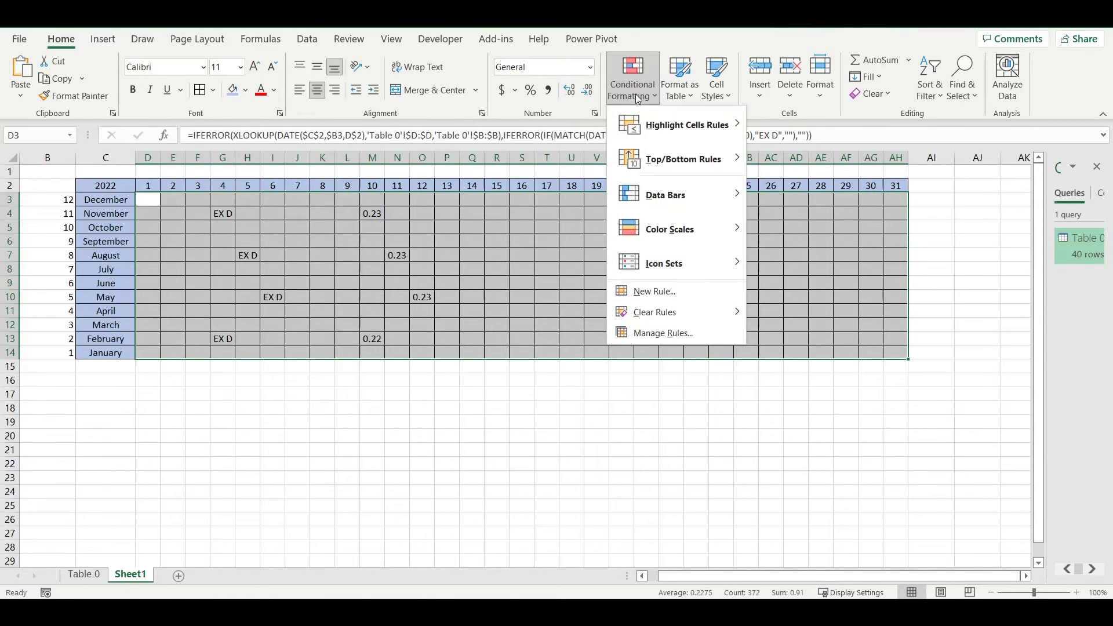
click(690, 296)
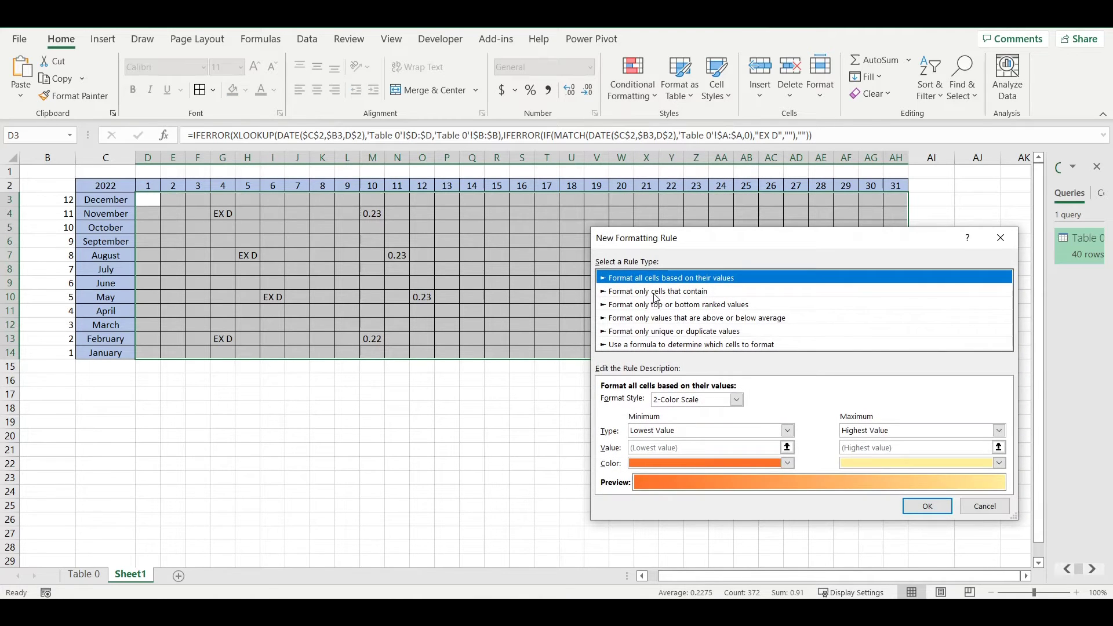
click(654, 294)
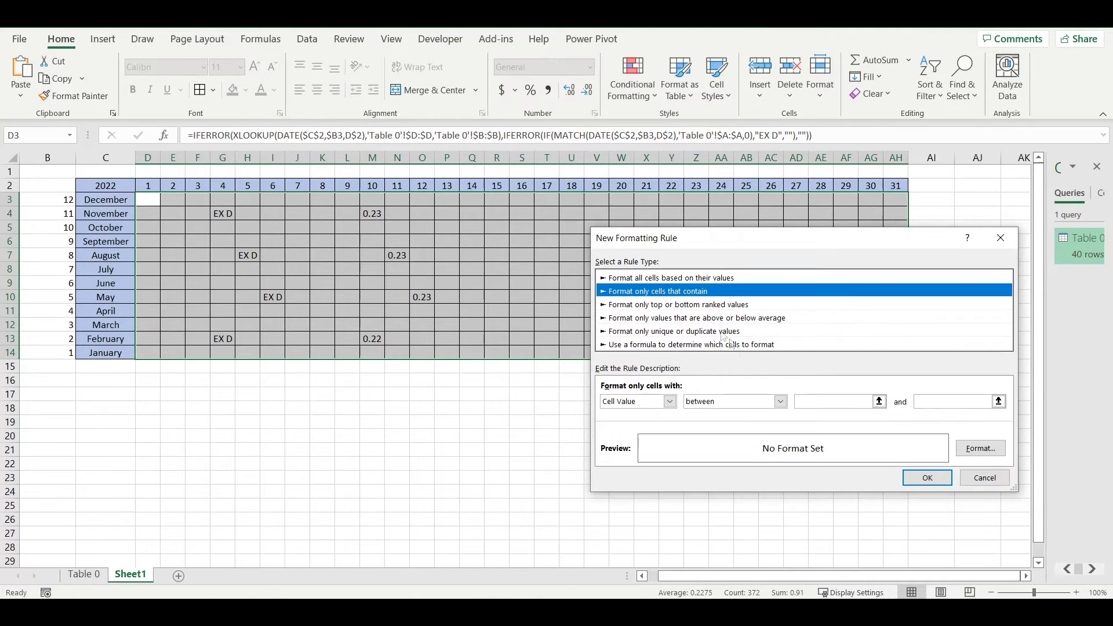
click(781, 402)
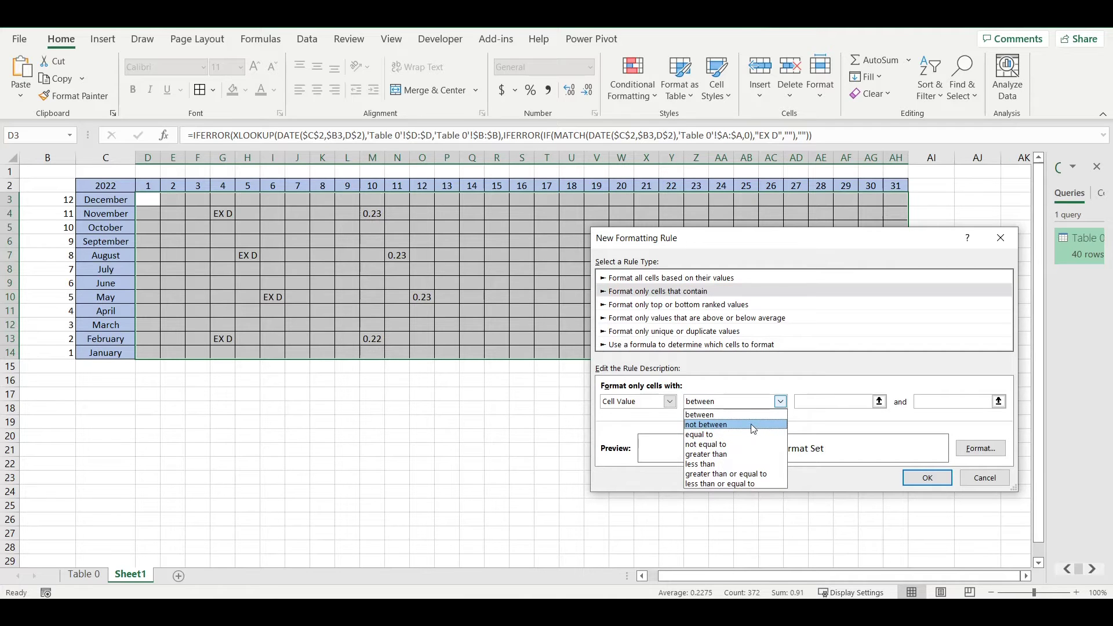
click(752, 445)
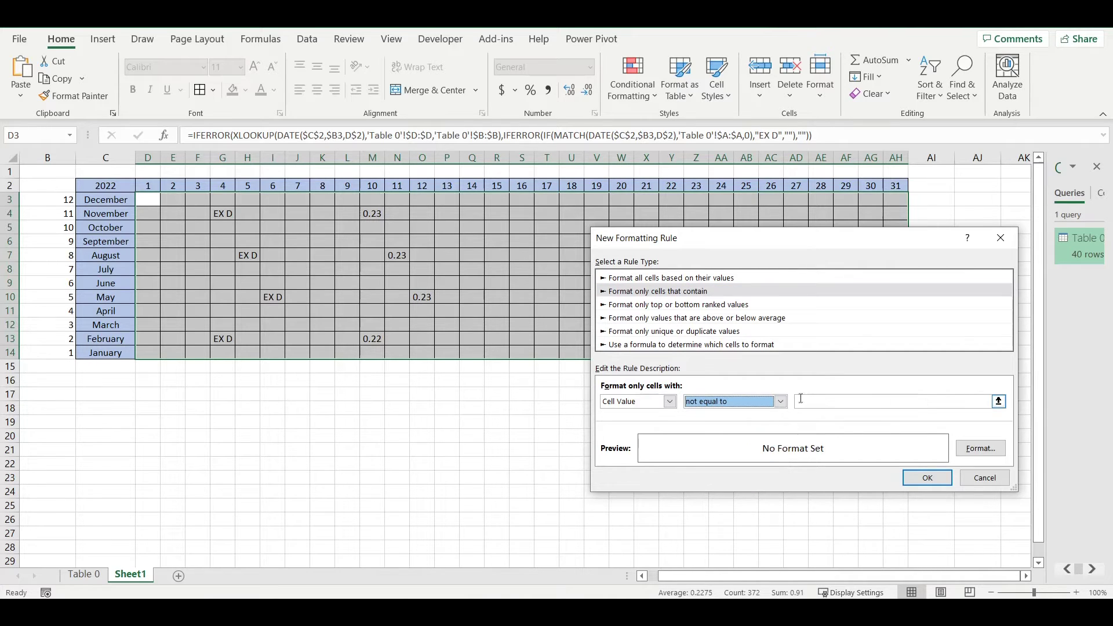
click(808, 401)
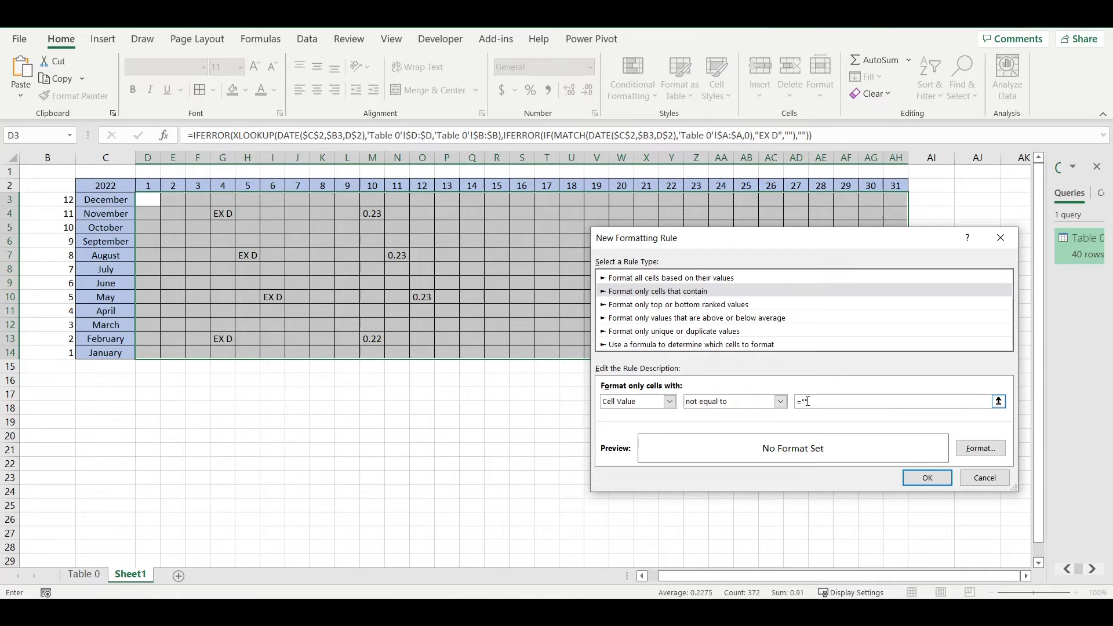
click(980, 448)
Give matching cells a gold-to-white gradient fill radiating from the centre, and apply the rule.
click(661, 352)
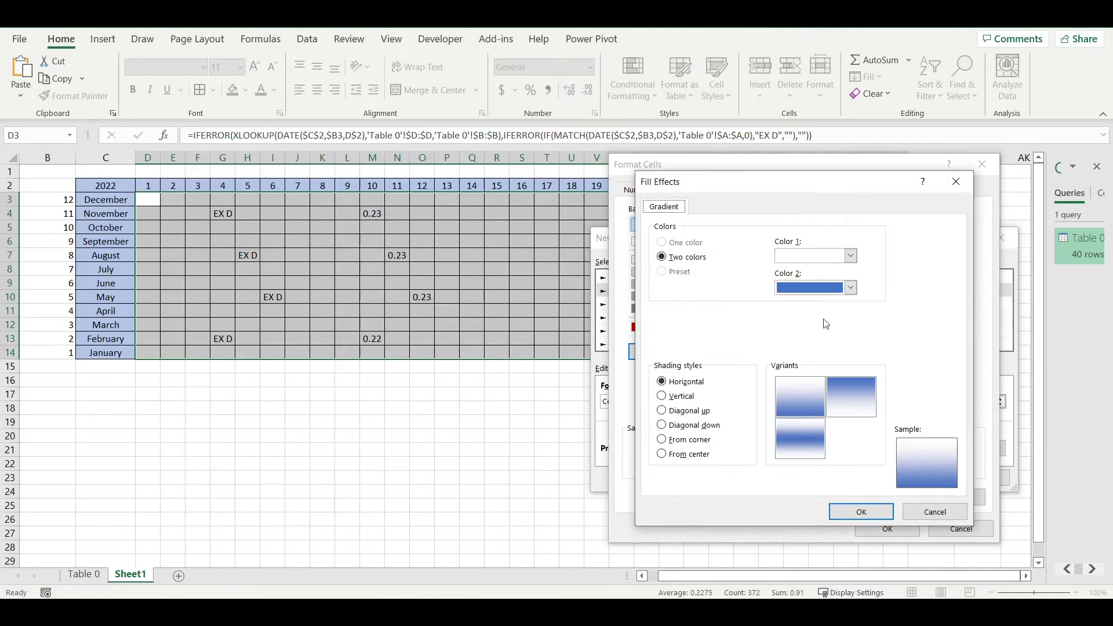
click(851, 255)
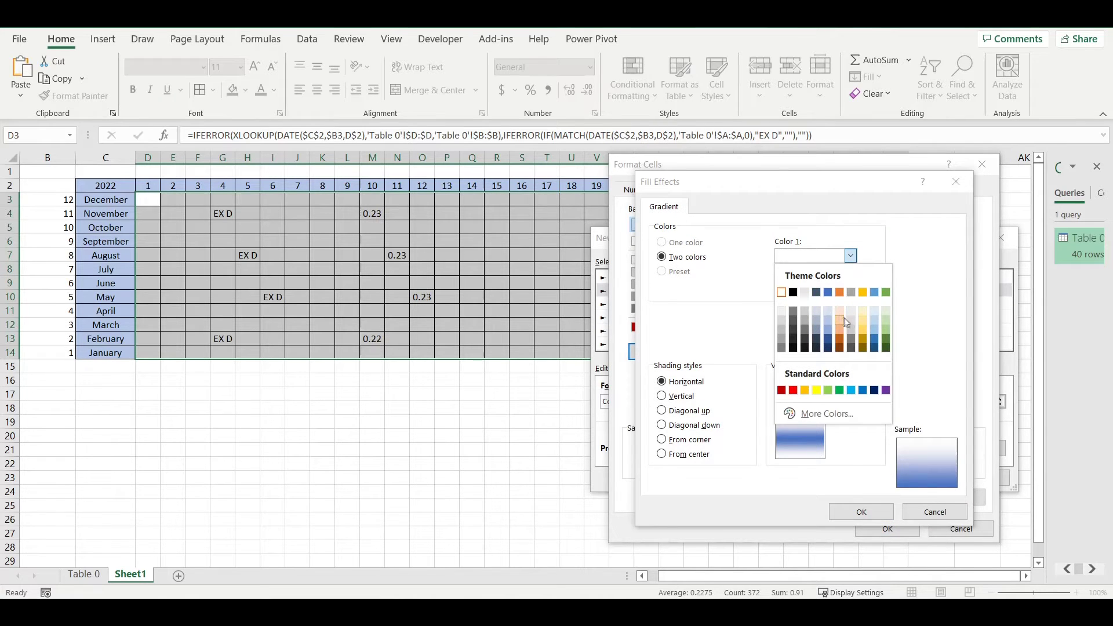
click(862, 313)
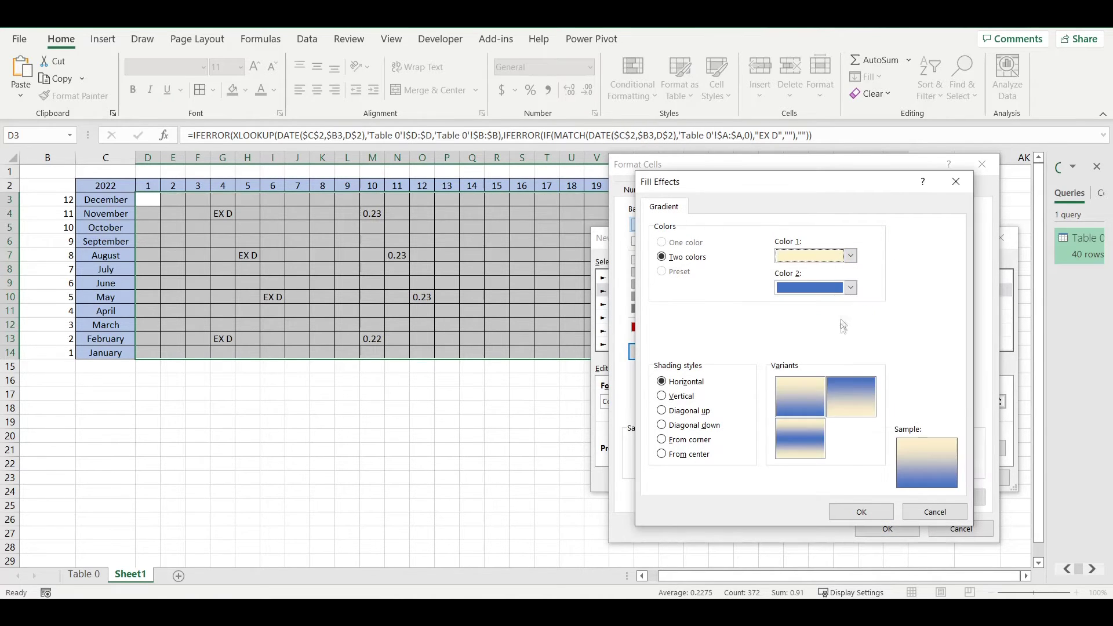
click(850, 287)
click(781, 324)
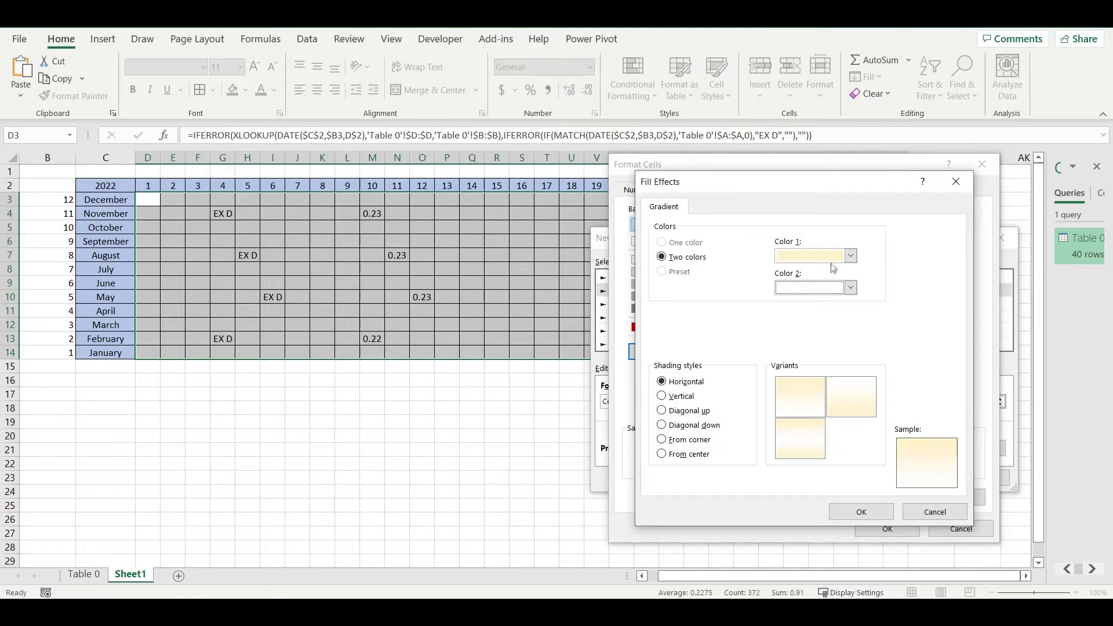
click(851, 256)
click(863, 319)
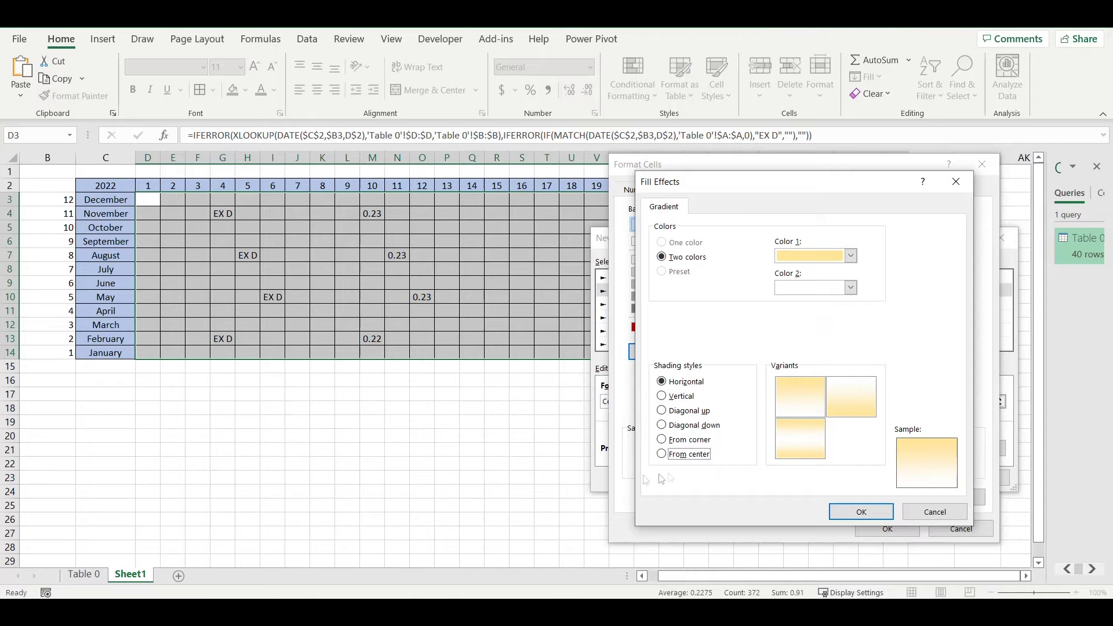
click(662, 455)
click(800, 397)
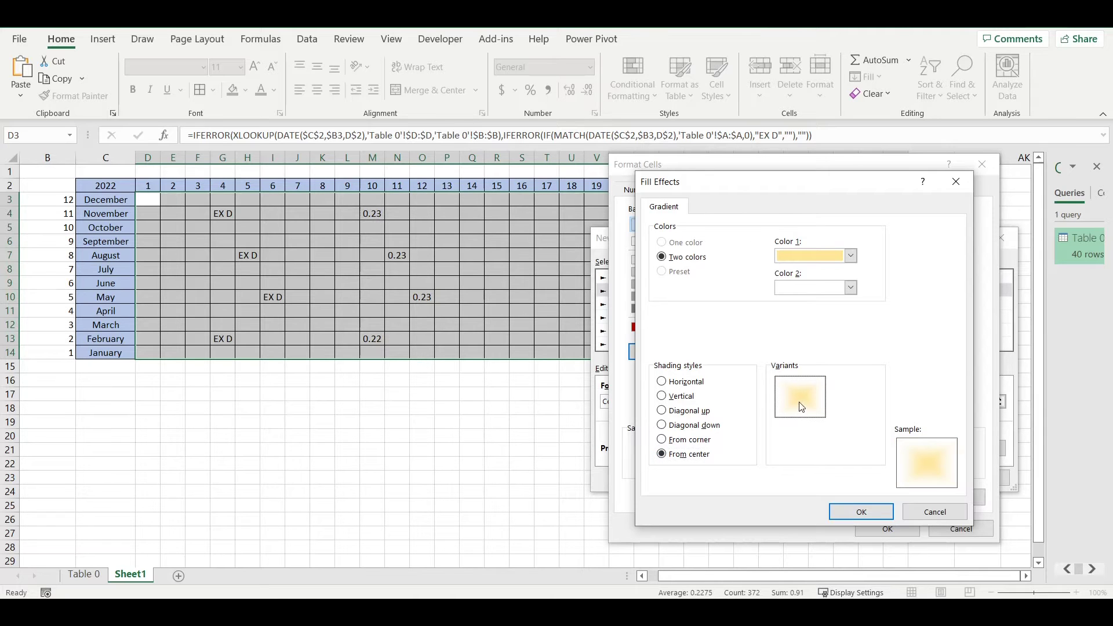
click(862, 512)
click(887, 529)
click(927, 477)
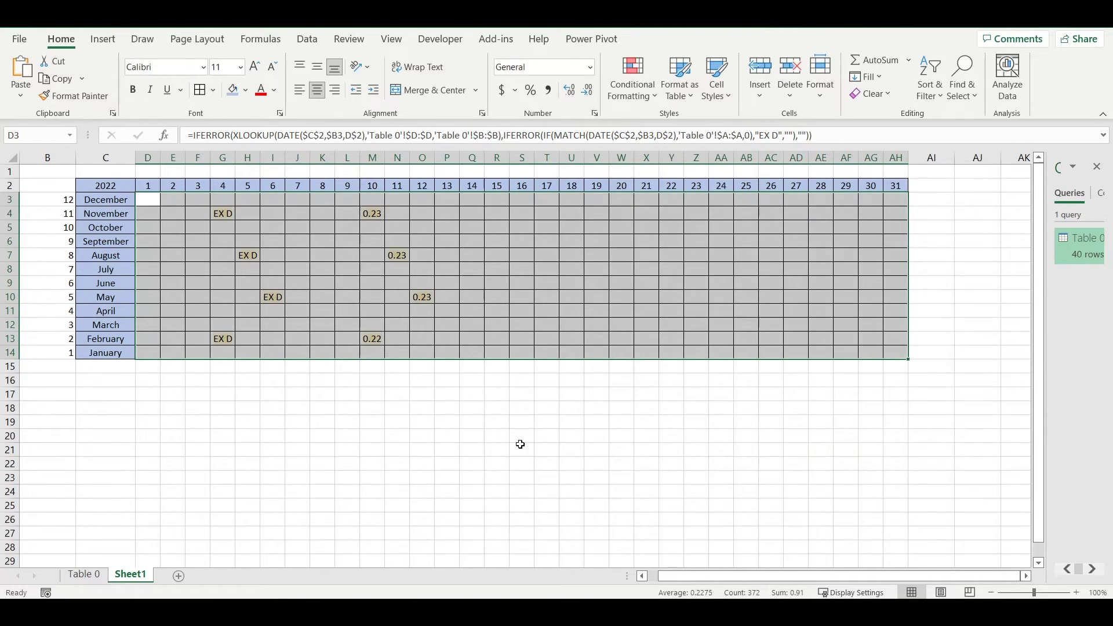
click(521, 447)
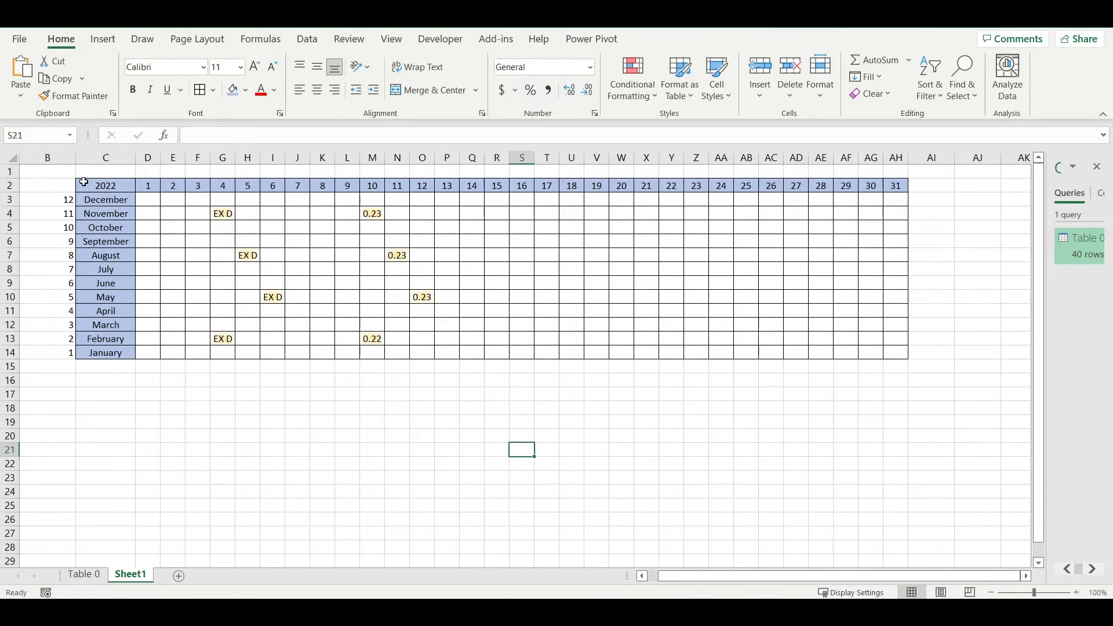
click(10, 185)
Insert a blank row above the calendar, then enter the label Ticker in B1 and AAPL in C1.
right_click(10, 186)
click(51, 310)
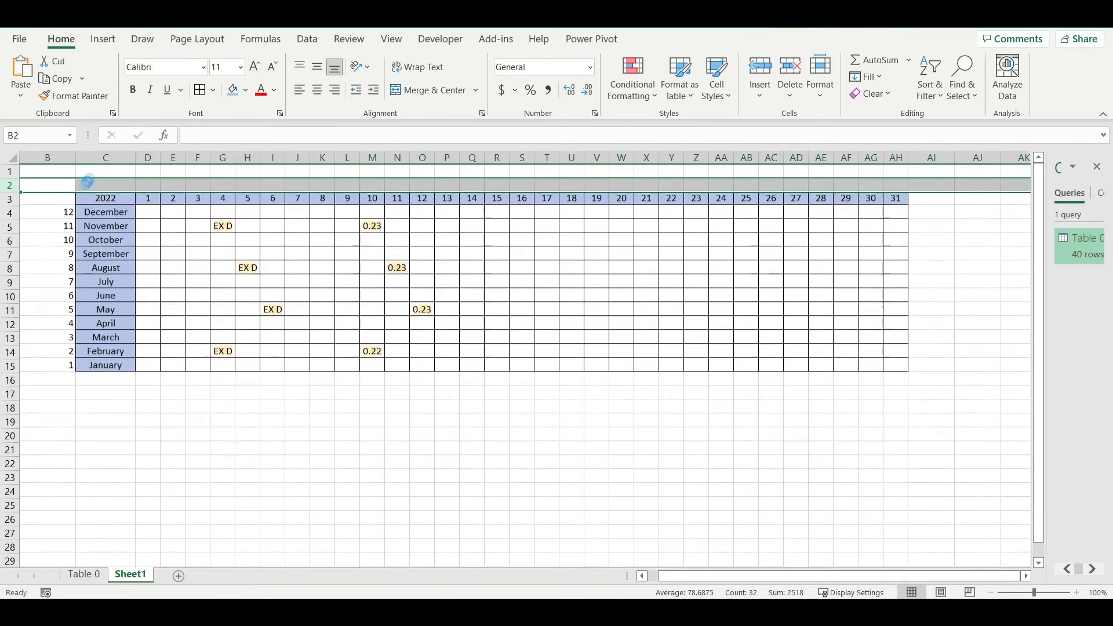
click(106, 172)
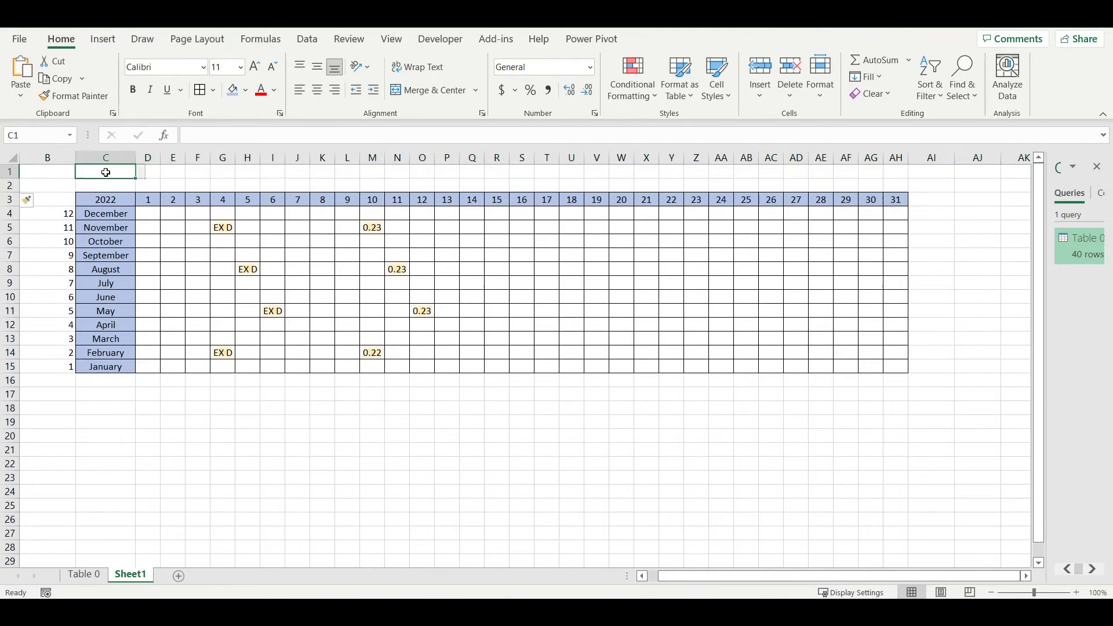
click(66, 174)
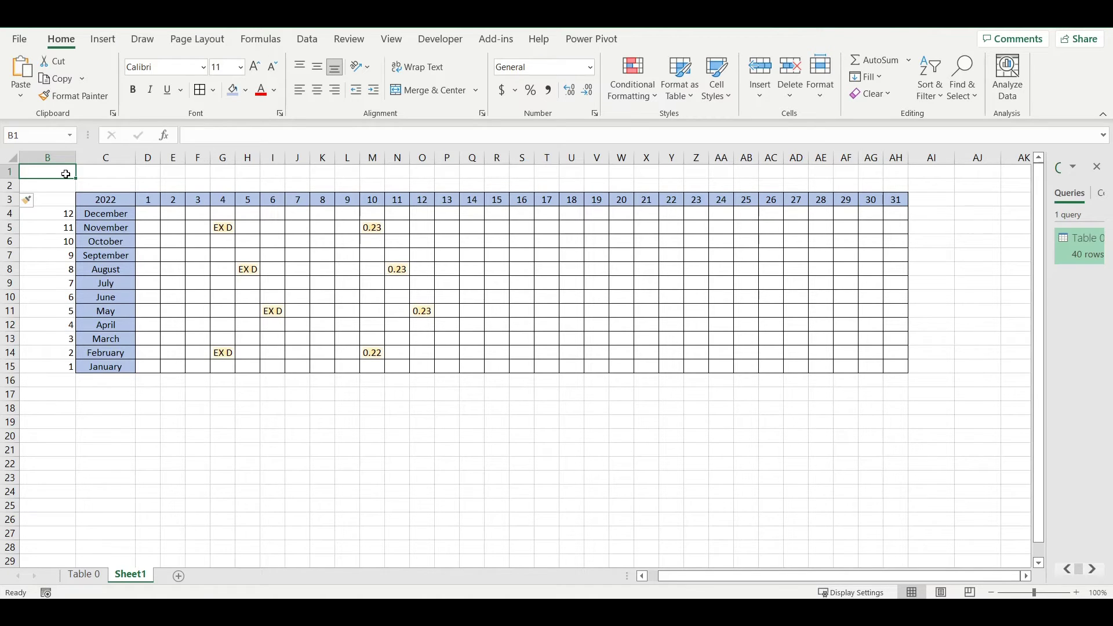
text(Tic)
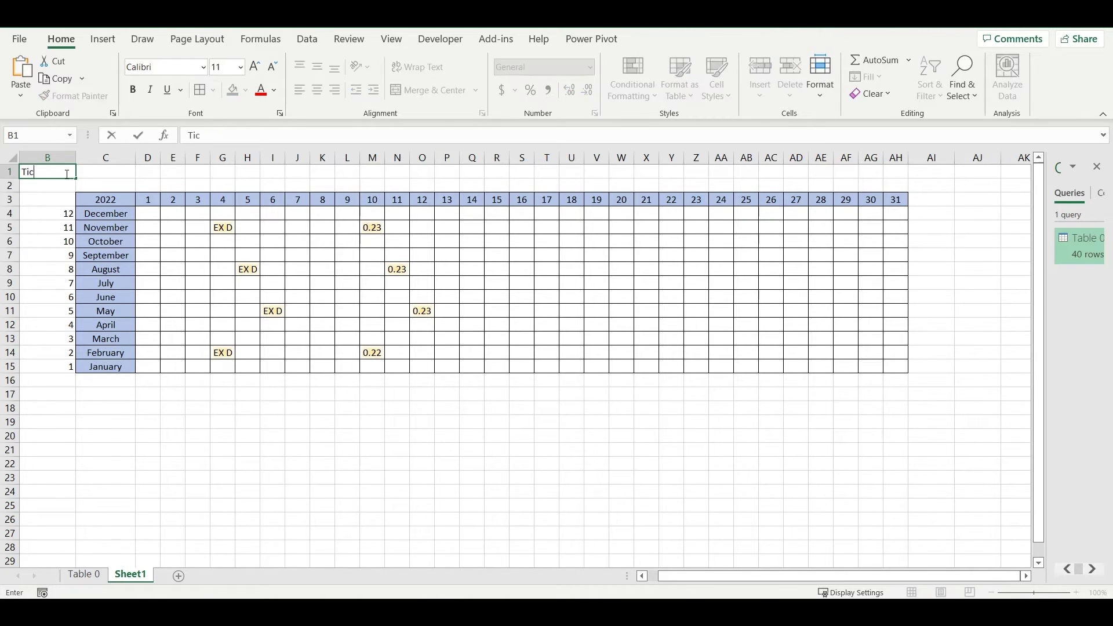
text(ker)
key(Tab)
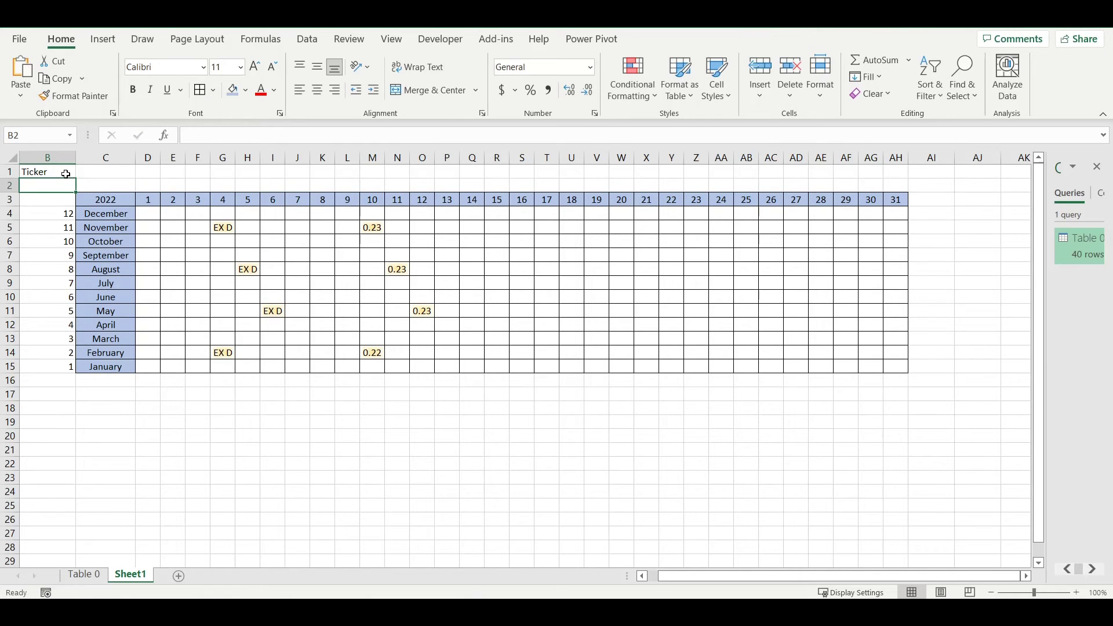
text(APP)
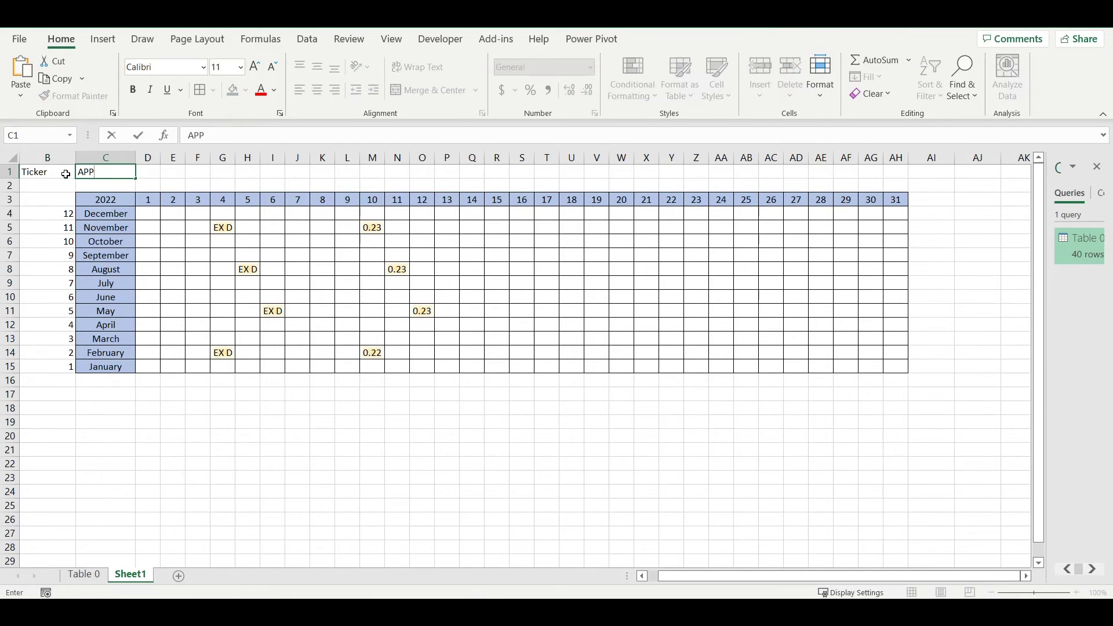
key(BackSpace)
text(APL)
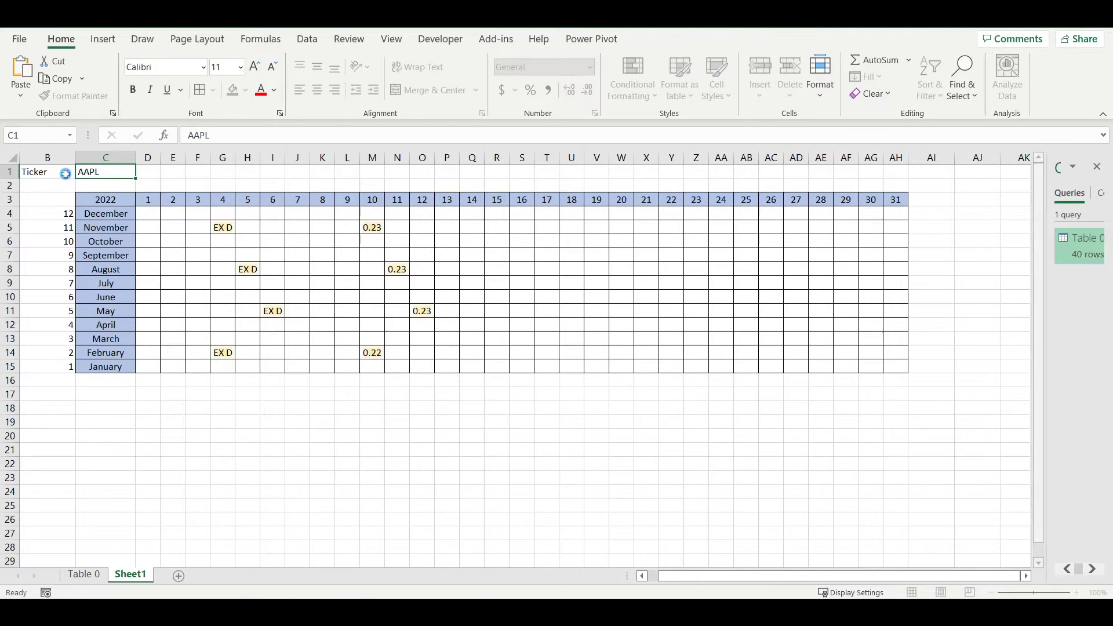
key(Return)
Name cell C1 'Ticker' using the Name Box.
click(82, 172)
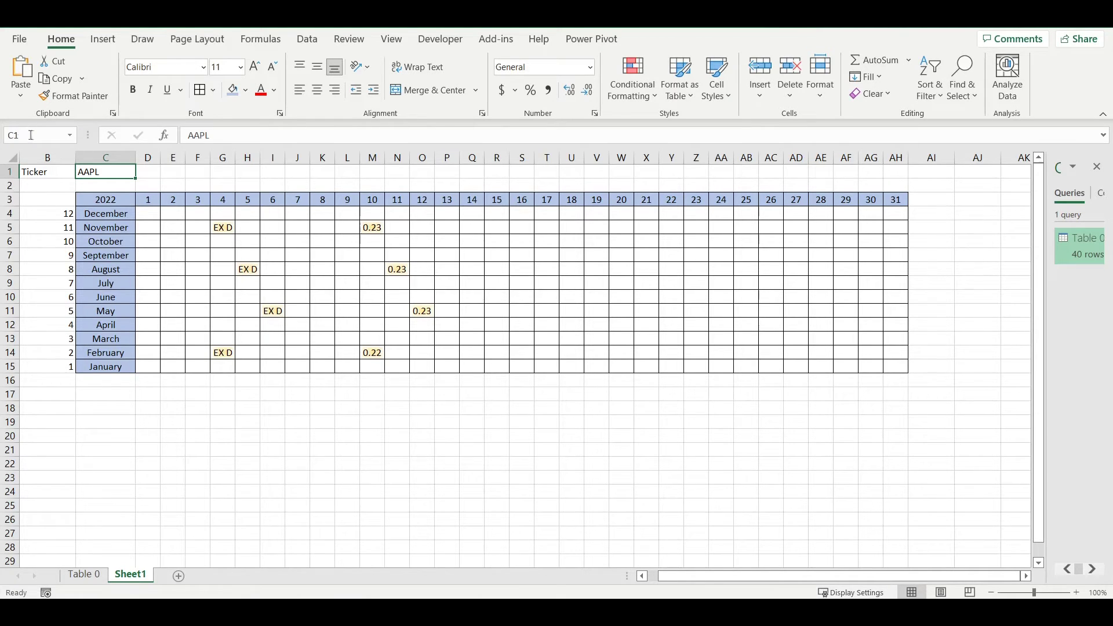
click(5, 133)
text(Ticker)
key(Return)
Open the Table 0 query's M code in the Power Query Advanced Editor.
drag(1038, 275, 951, 277)
right_click(990, 246)
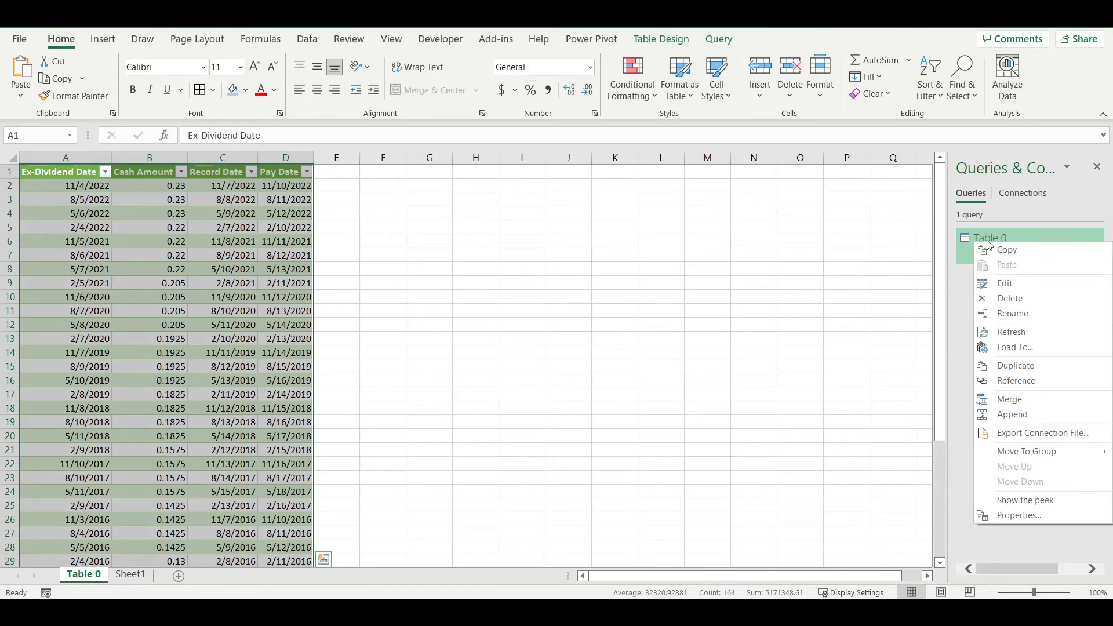
click(1023, 284)
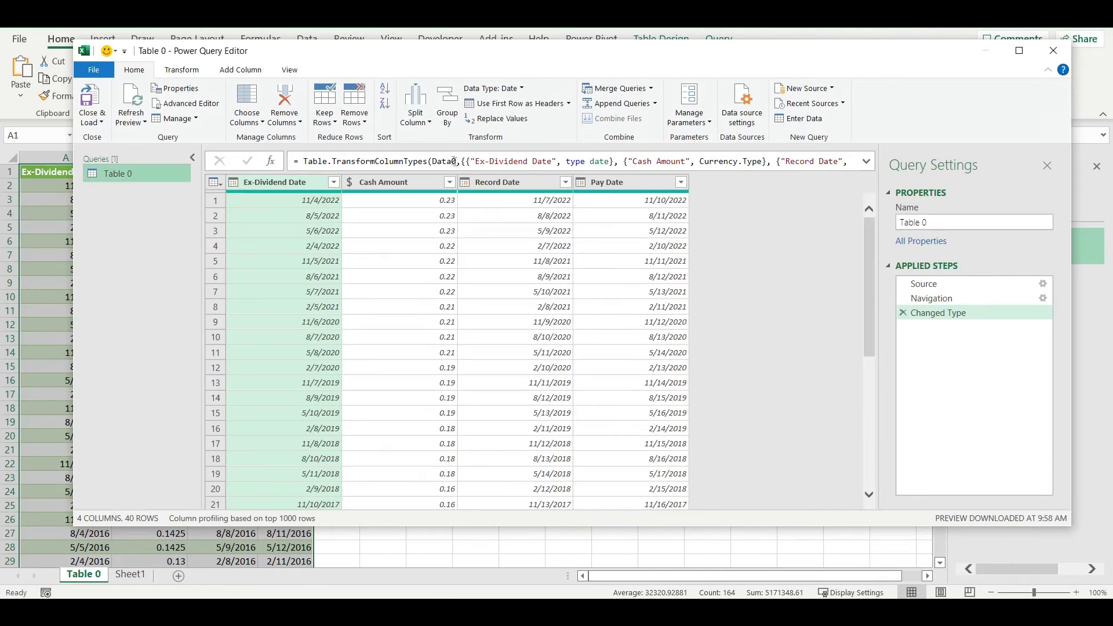
click(295, 71)
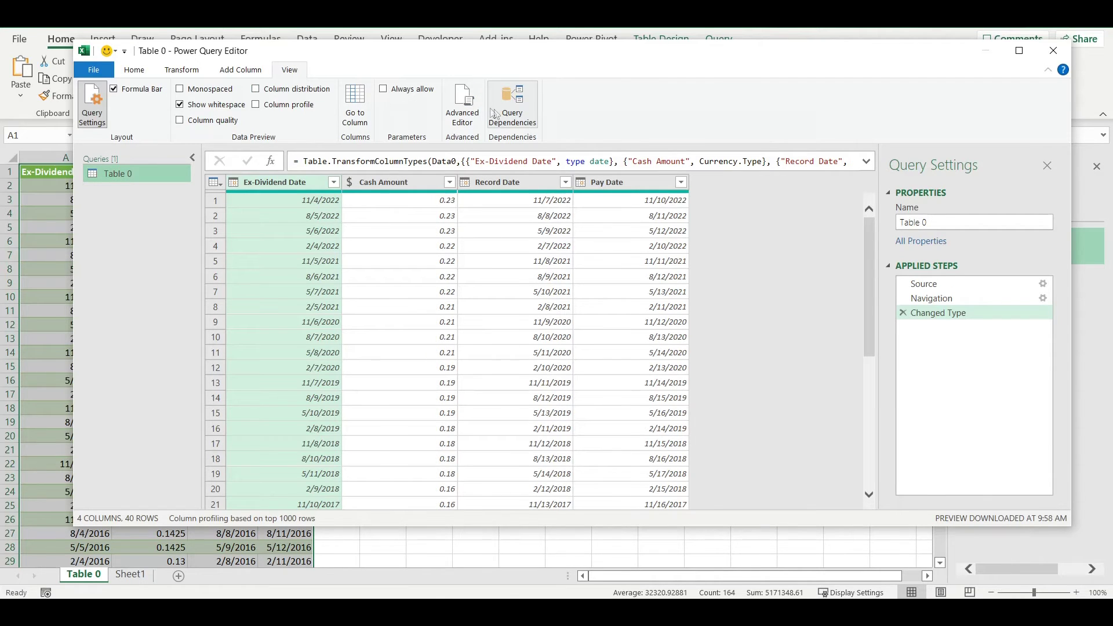
click(463, 109)
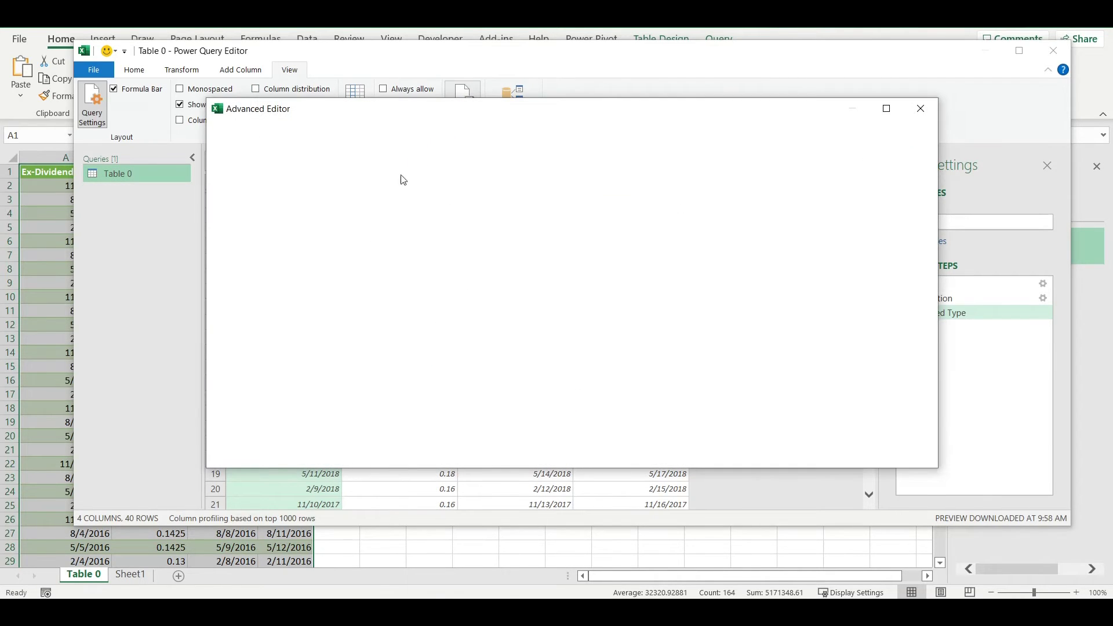
Add a line after let: Ticker = Excel.CurrentWorkbook(){[Name="Ticker"]}[Content]{0}[Column1].
click(263, 196)
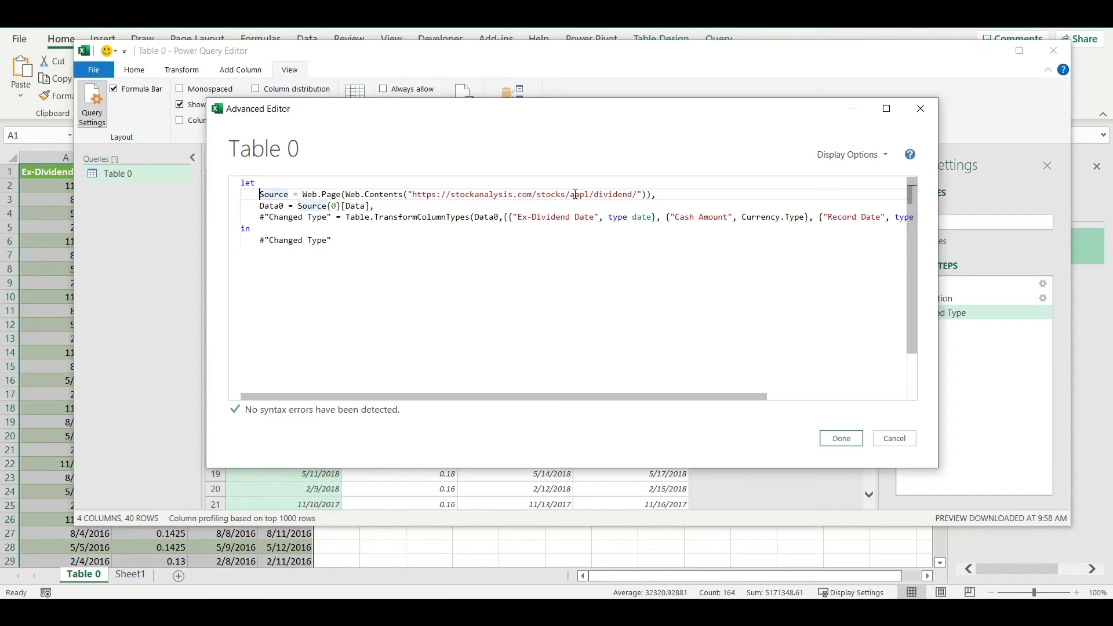
key(Return)
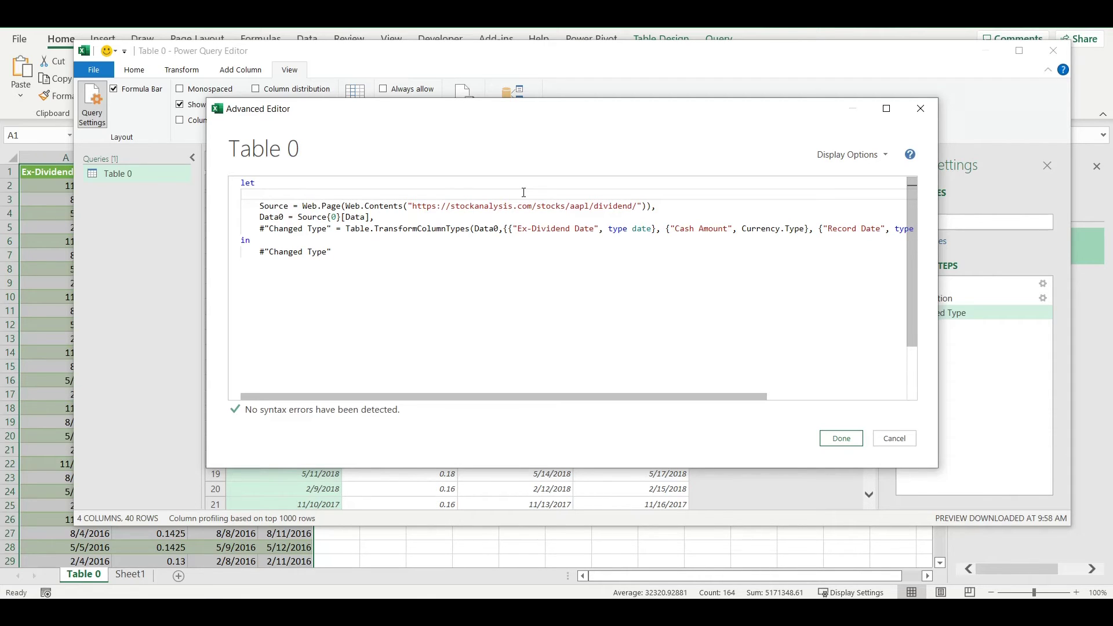
text(Ticker )
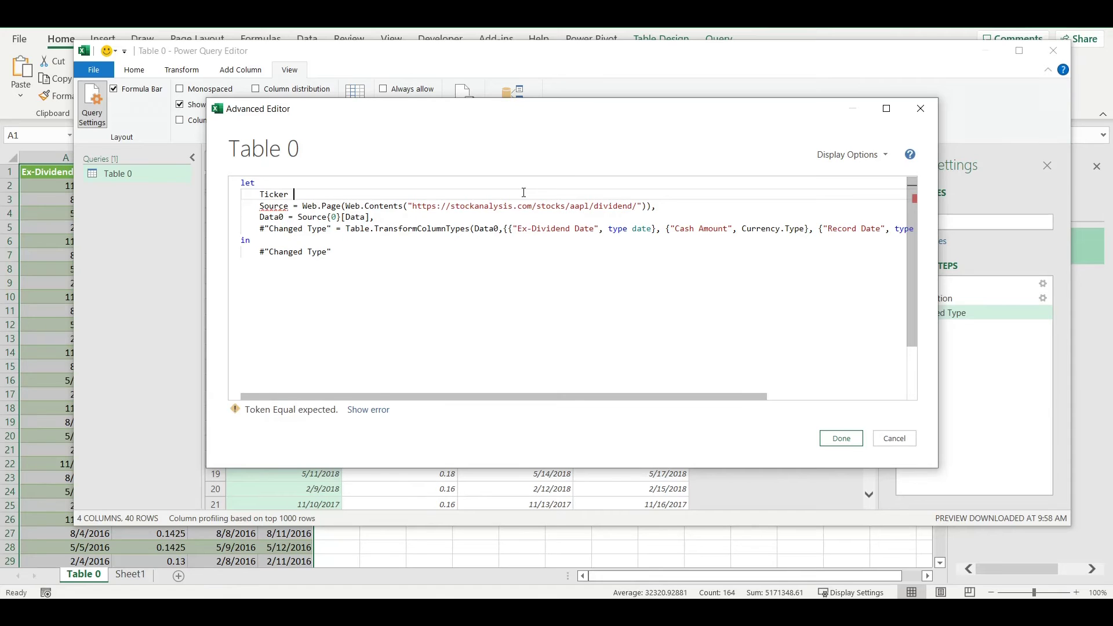
text(=)
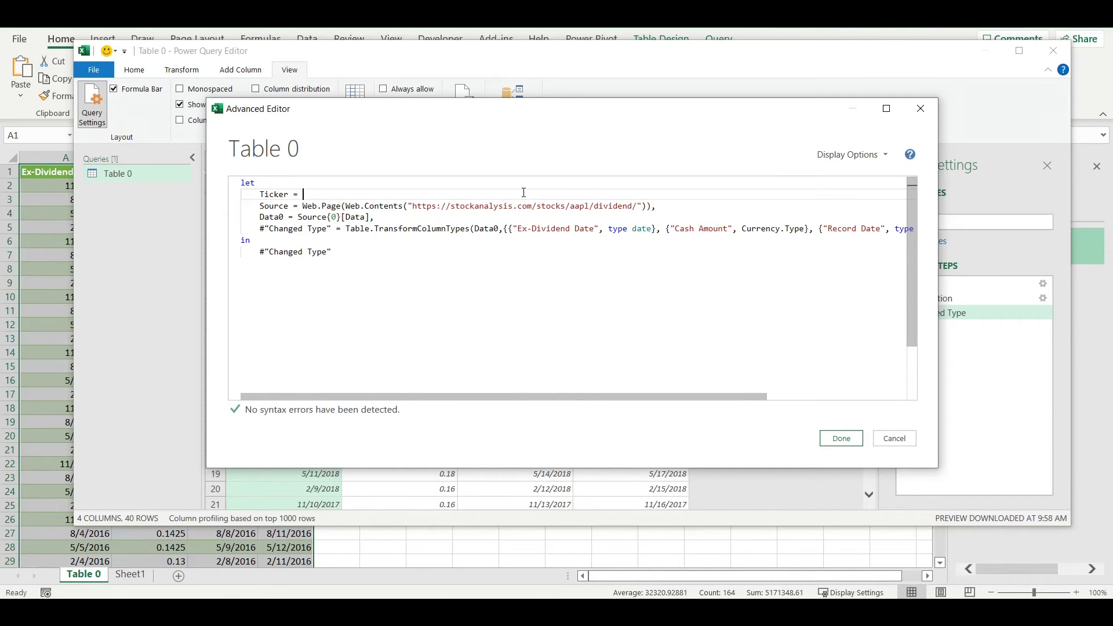
text( Excel.)
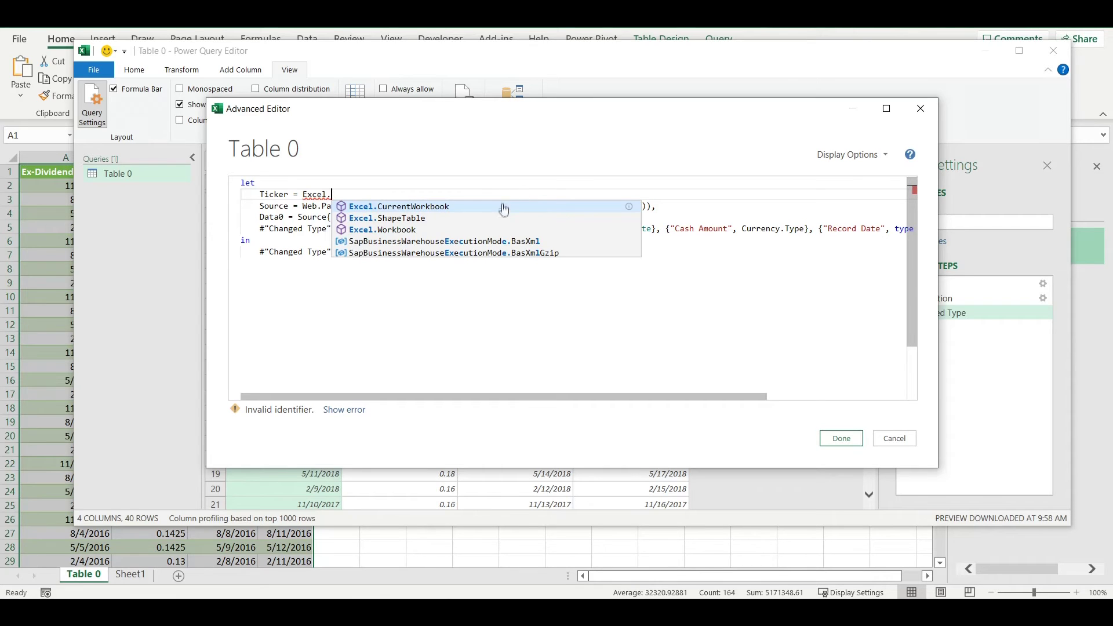
click(504, 208)
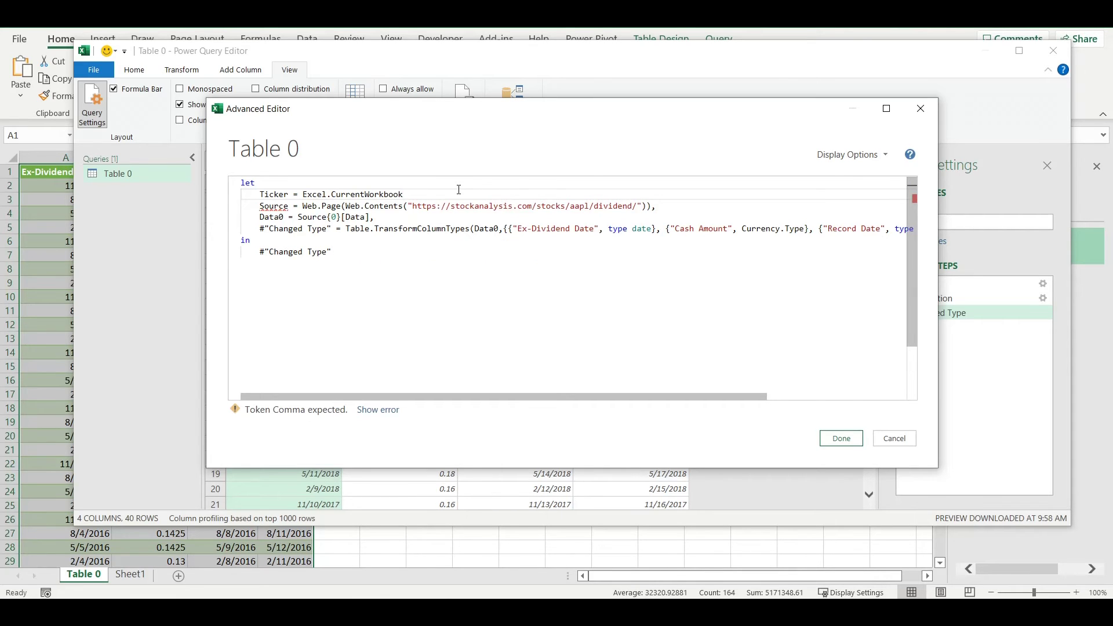
text(()
key(BackSpace)
text({)
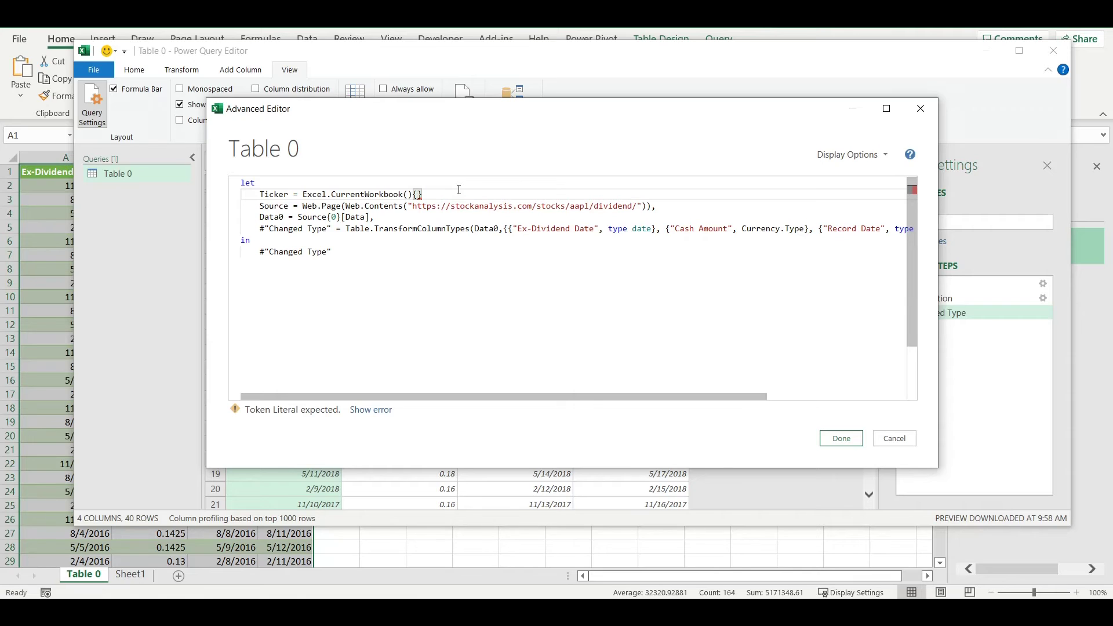
text([)
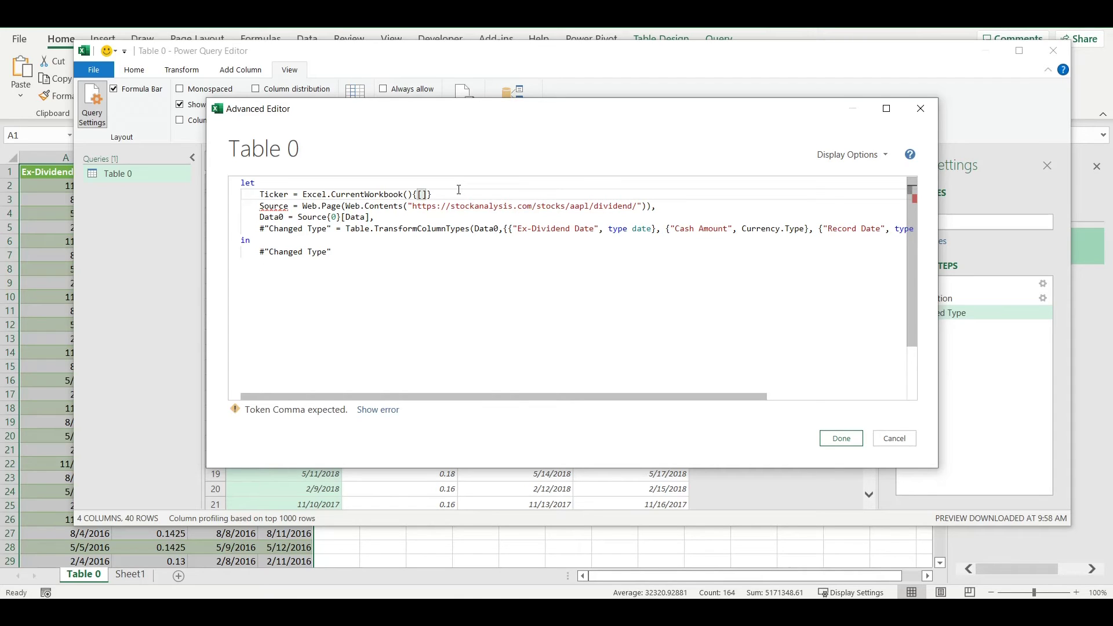
text(Name=)
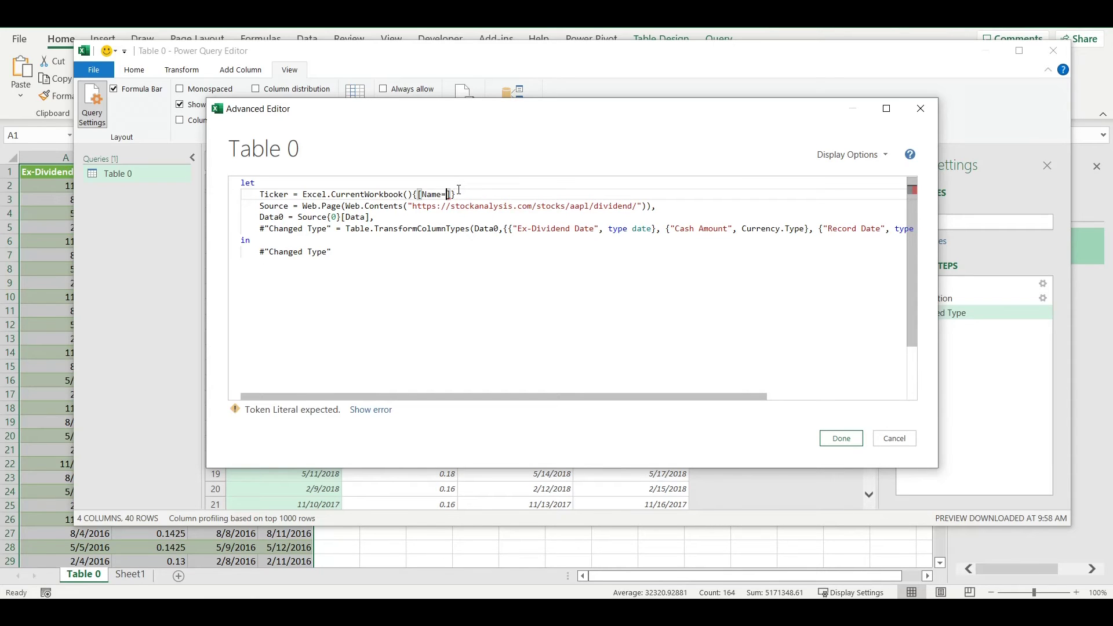
text("Ticker)
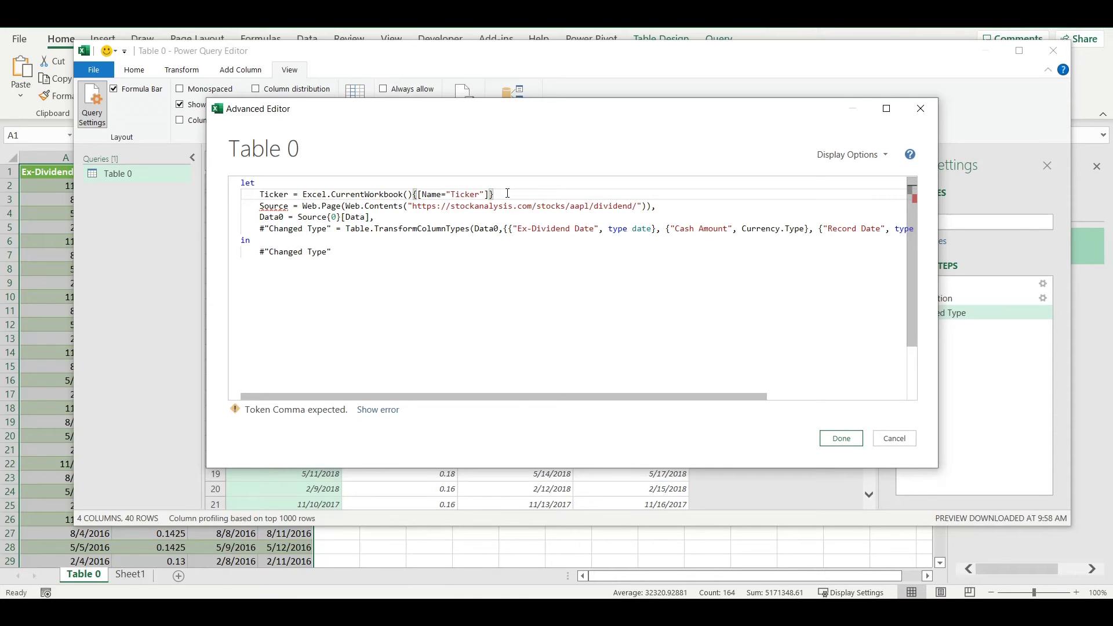
text([)
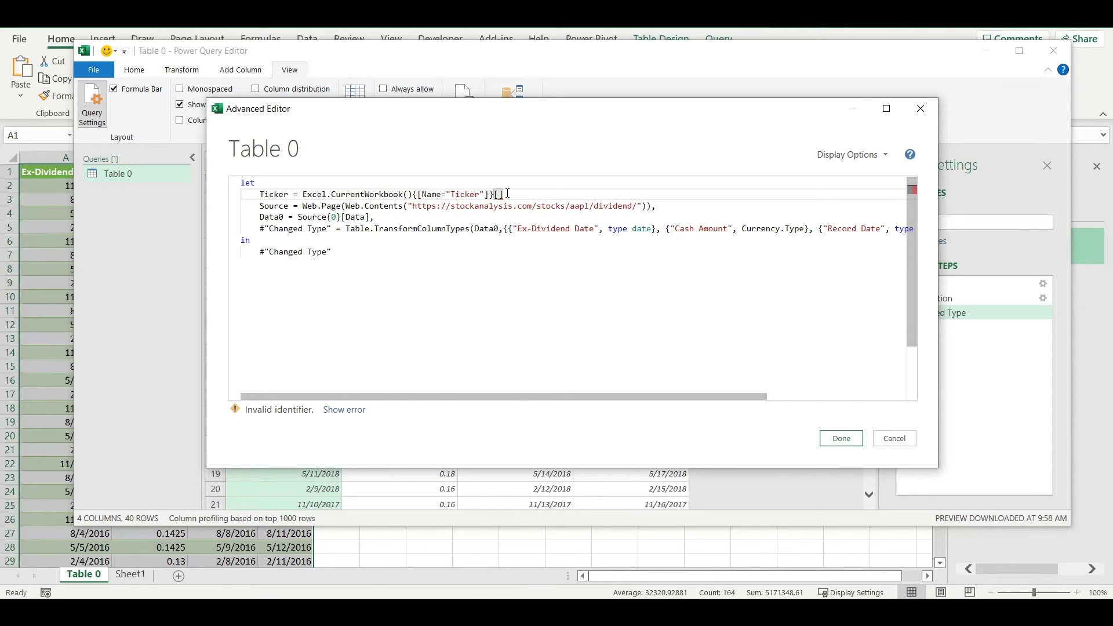
text(Content])
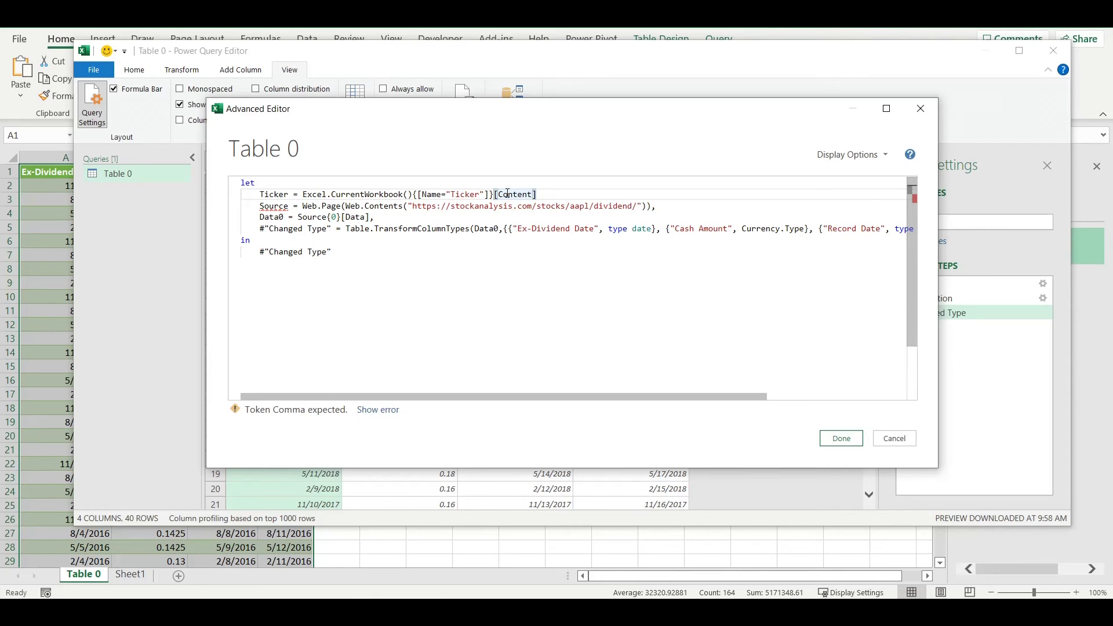
text({)
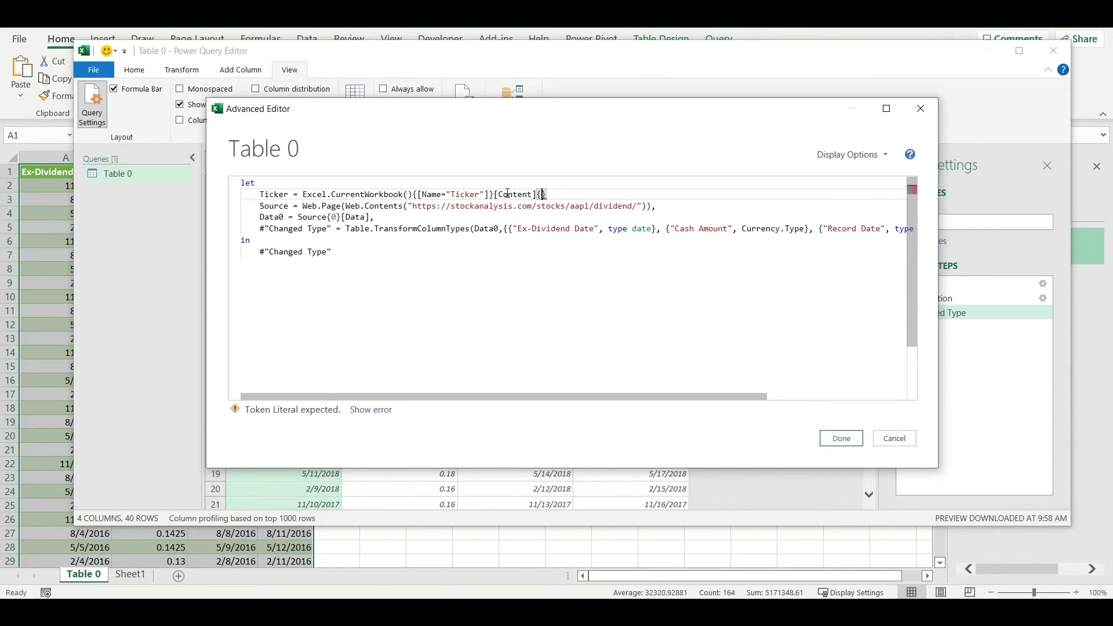
text(0})
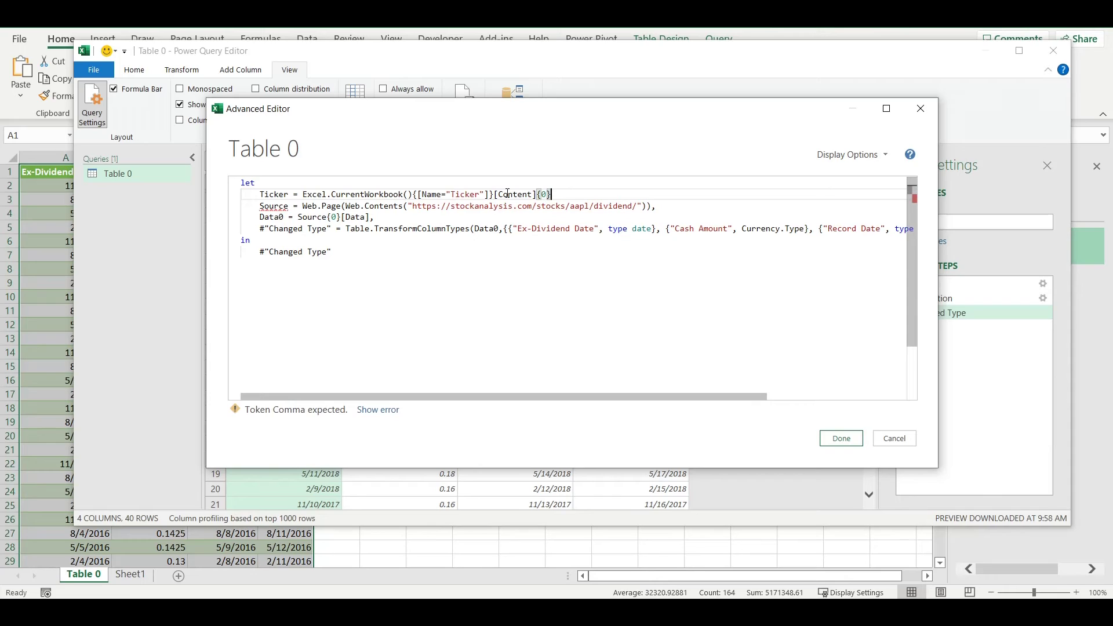
text([)
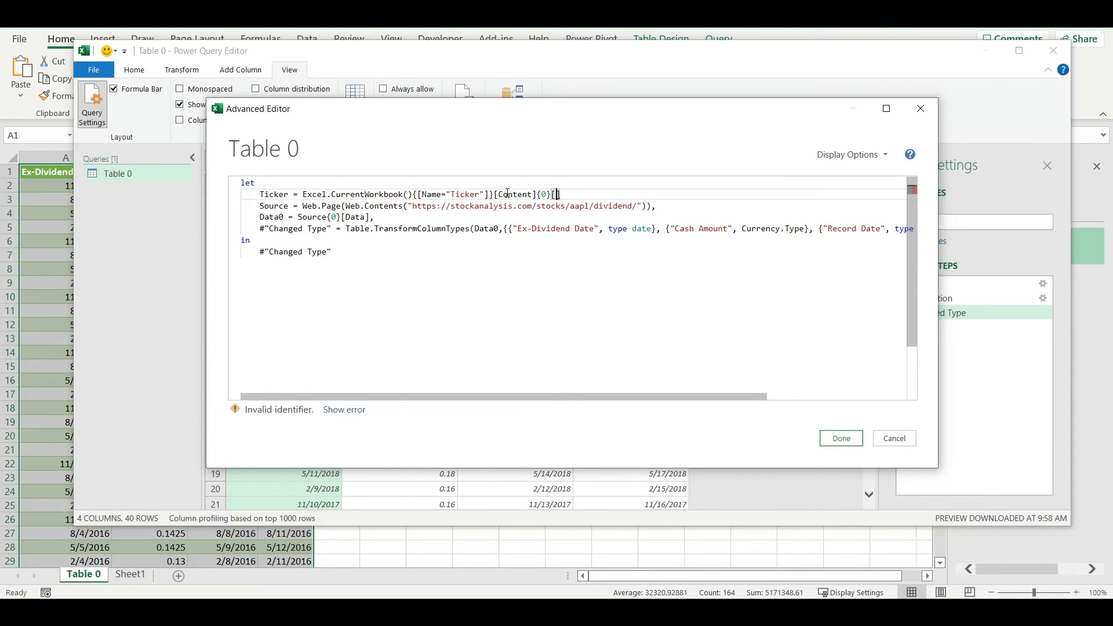
text(Col)
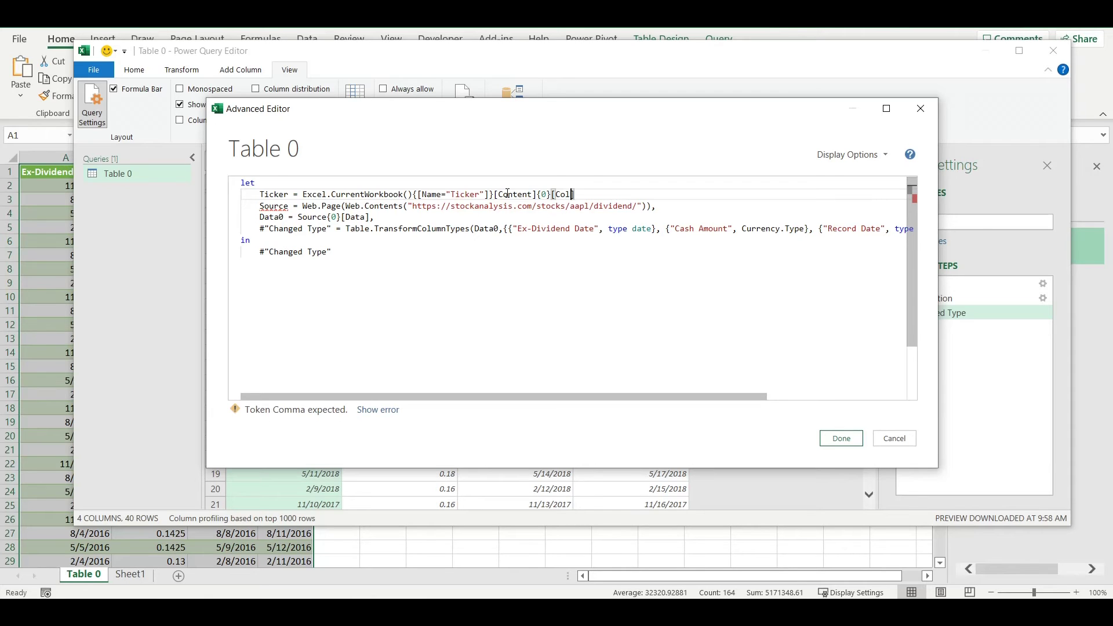
text(umn1)
Replace aapl in the dividend URL with " & Ticker & ", add a comma after the Ticker line, and save.
drag(570, 206, 587, 206)
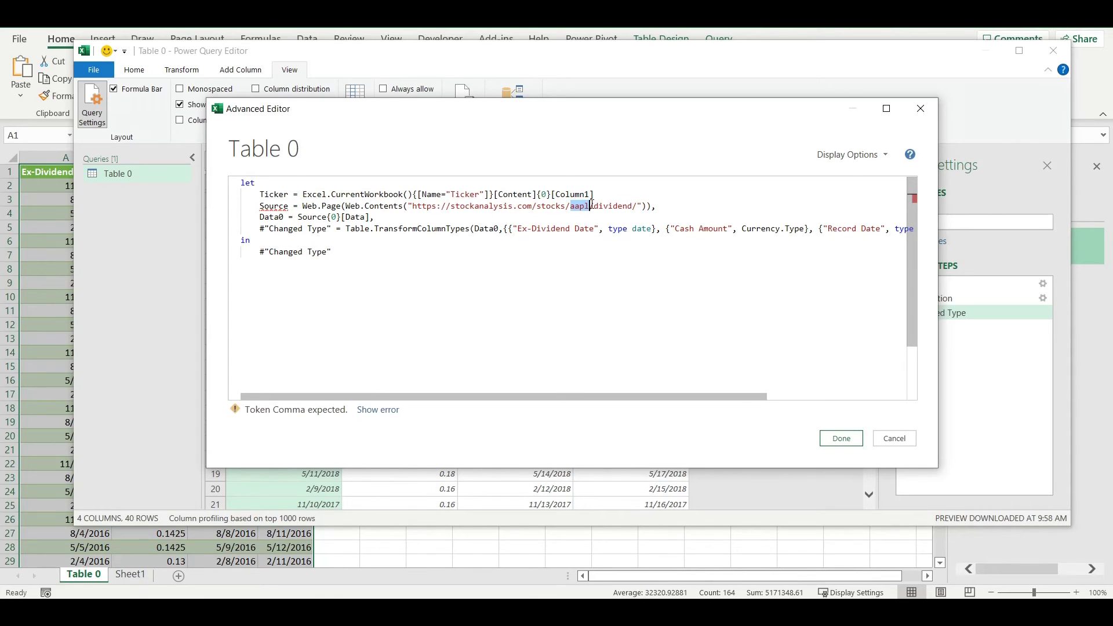
text("^)
key(BackSpace)
text(&)
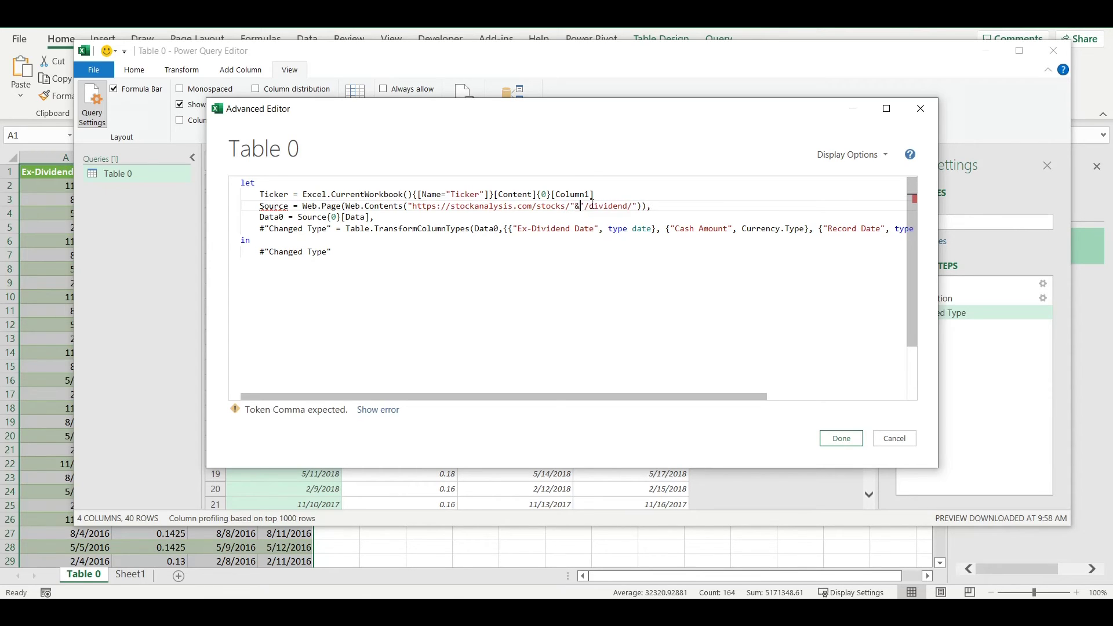
text( Ticker)
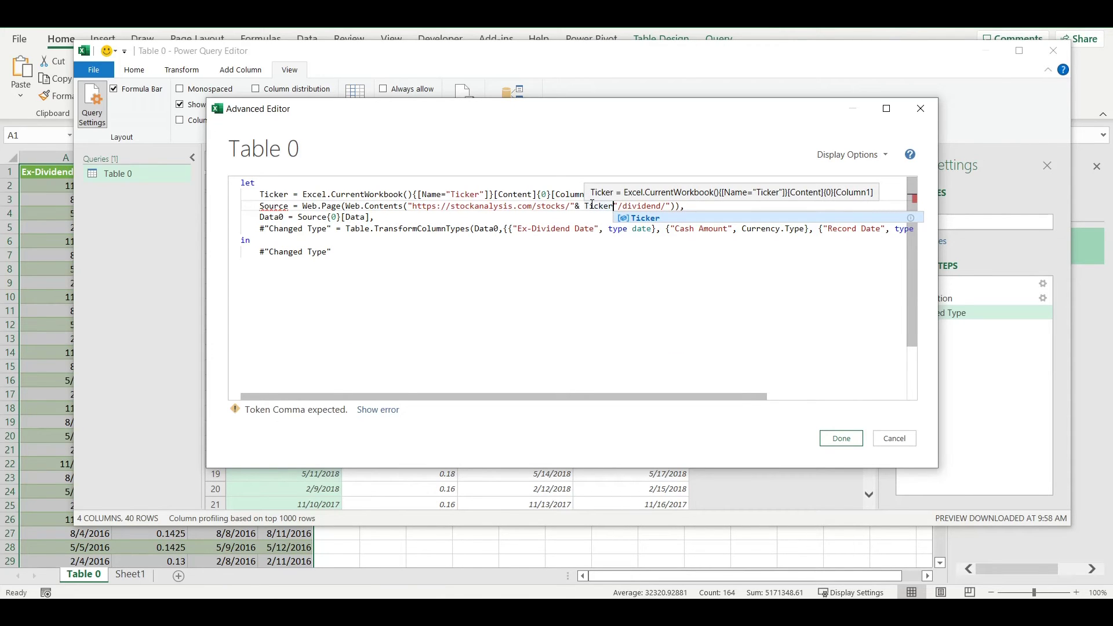
text(&)
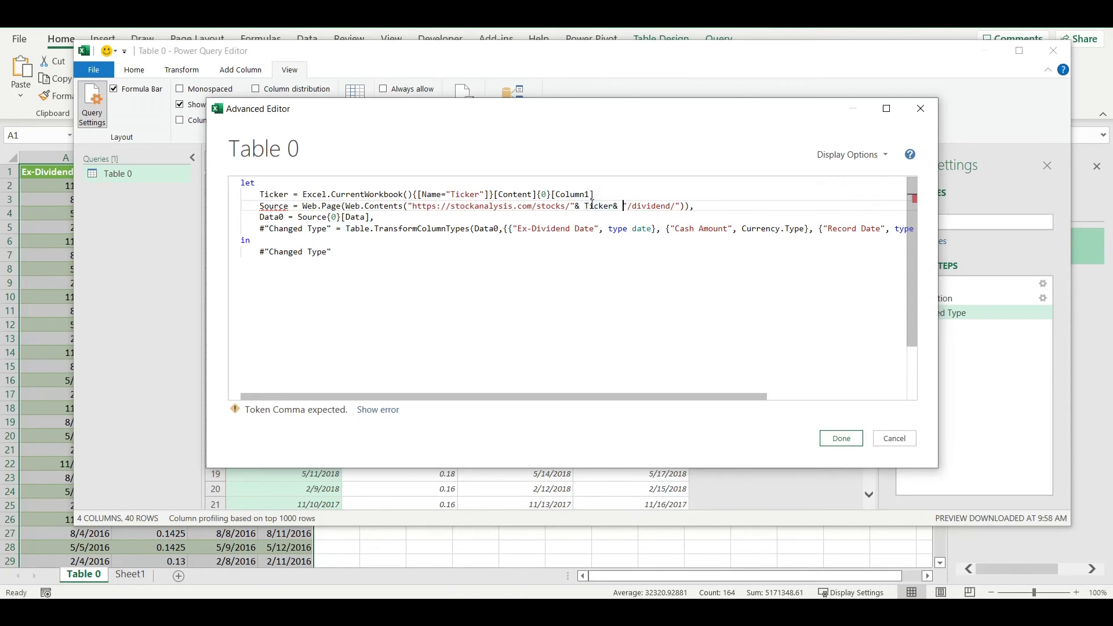
key(BackSpace)
text(&)
click(604, 192)
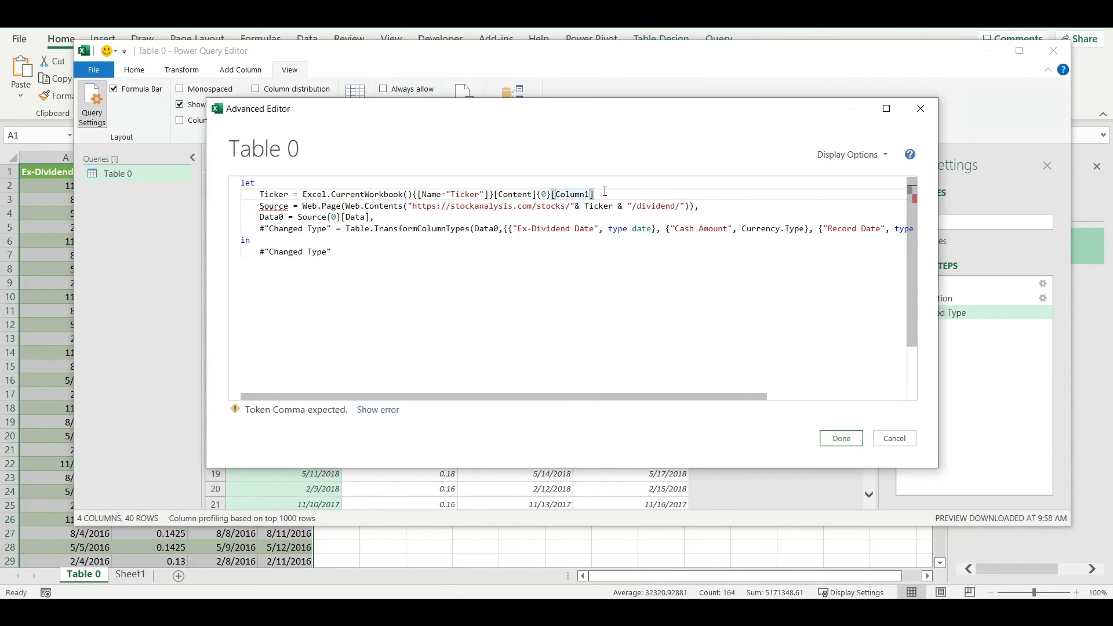
text(,)
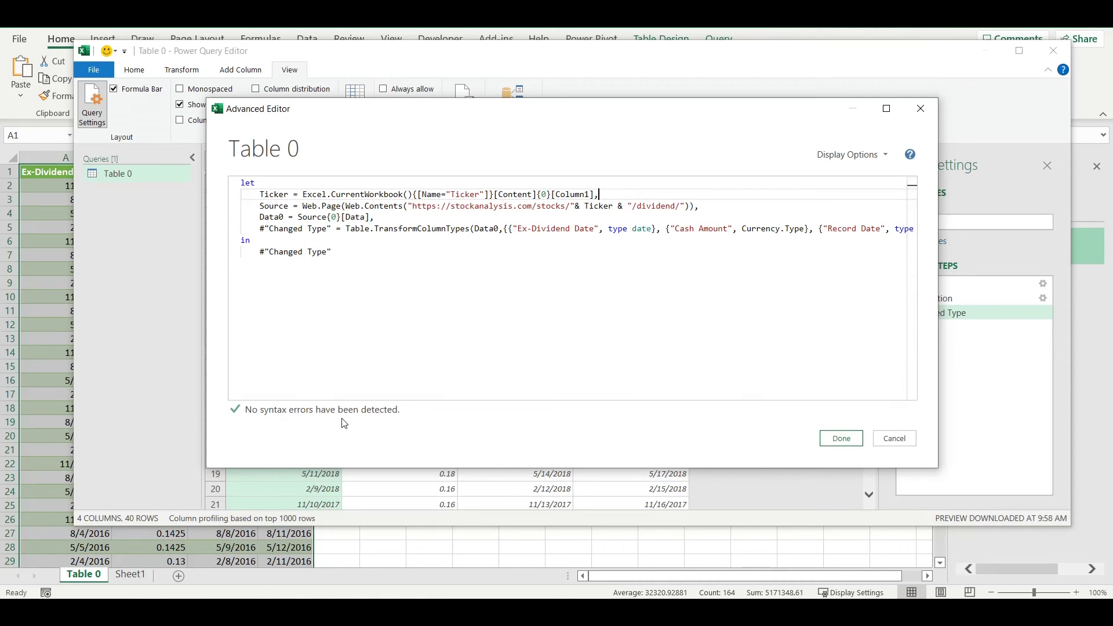
click(841, 439)
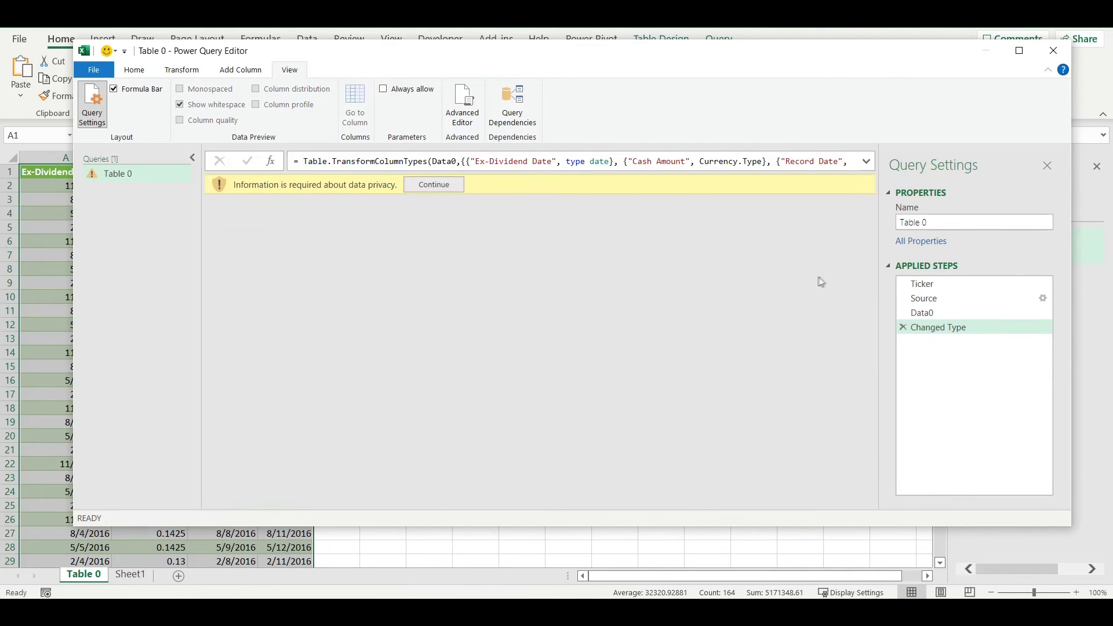
Set the privacy level to Organizational, then Close & Load the 40 dividend rows into Excel.
click(436, 184)
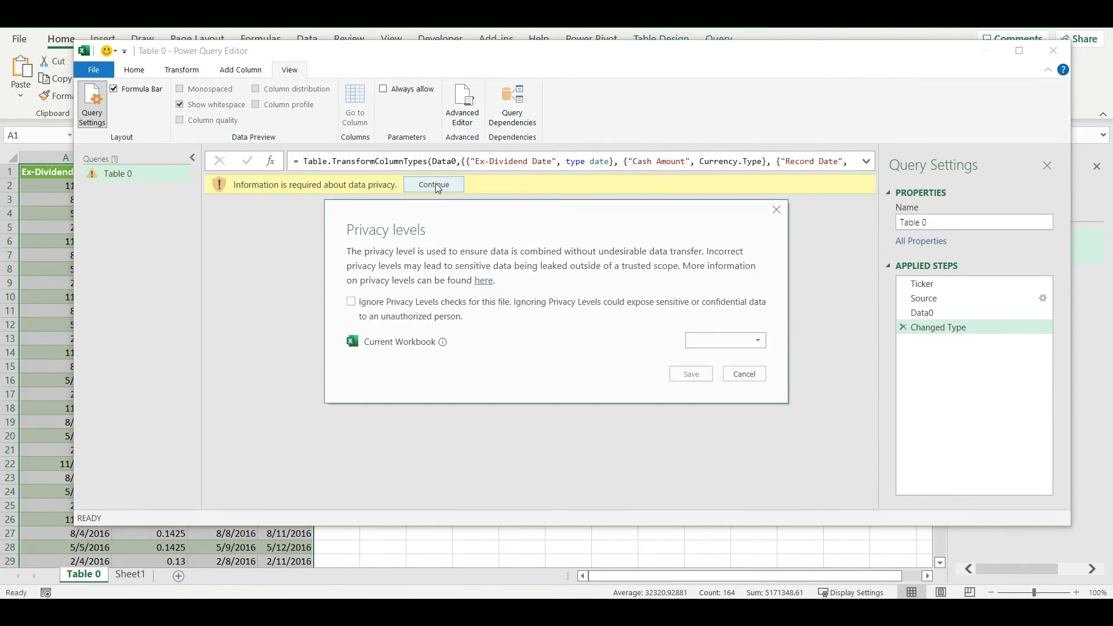
click(713, 341)
click(754, 370)
click(691, 374)
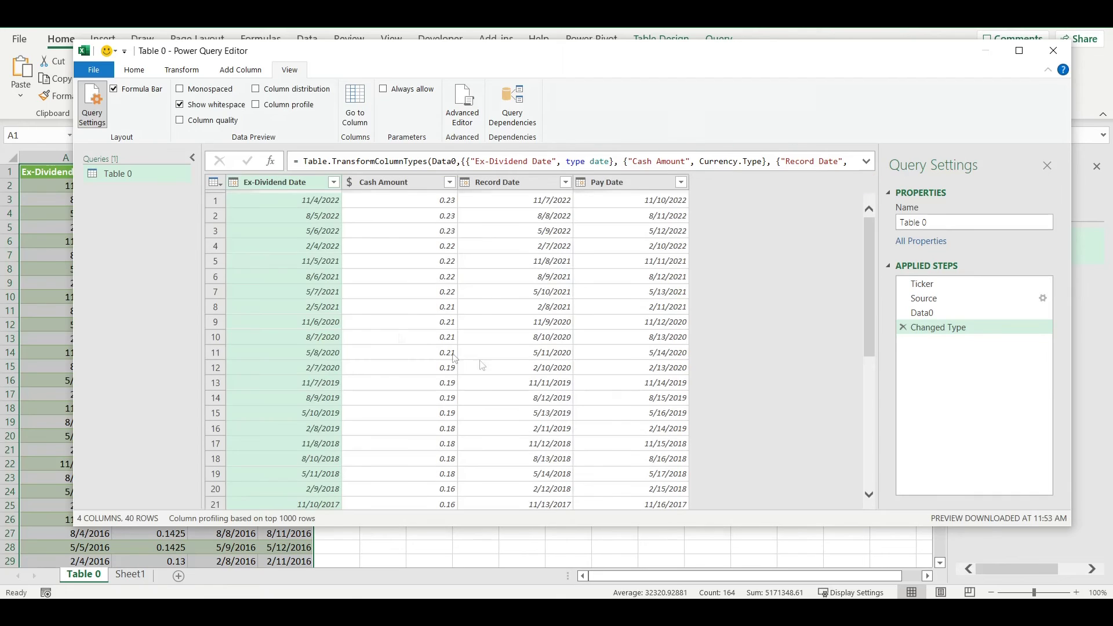
click(135, 70)
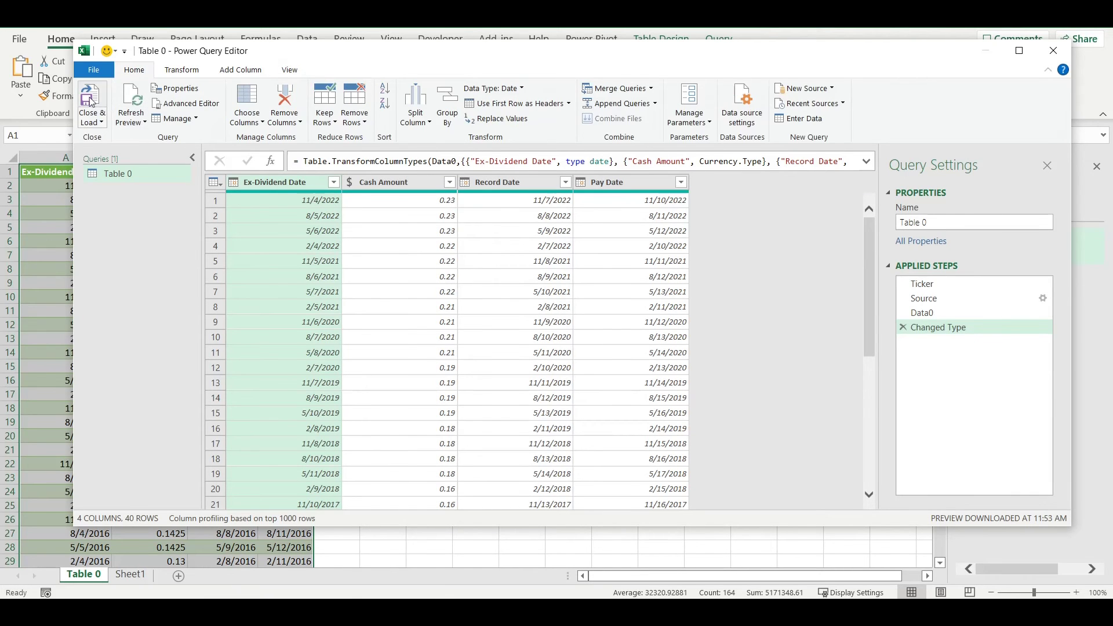
click(92, 100)
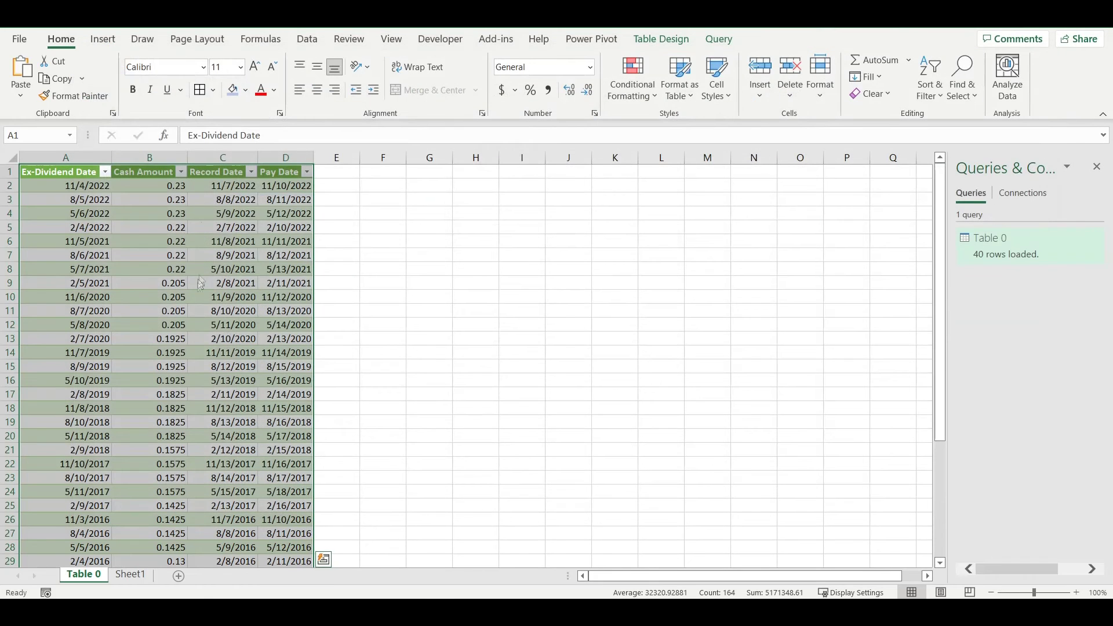
Replace ticker AAPL with MSFT in C1 and refresh all so the 2022 calendar shows MSFT's 0.62 dividends.
key(ctrl+alt+F5)
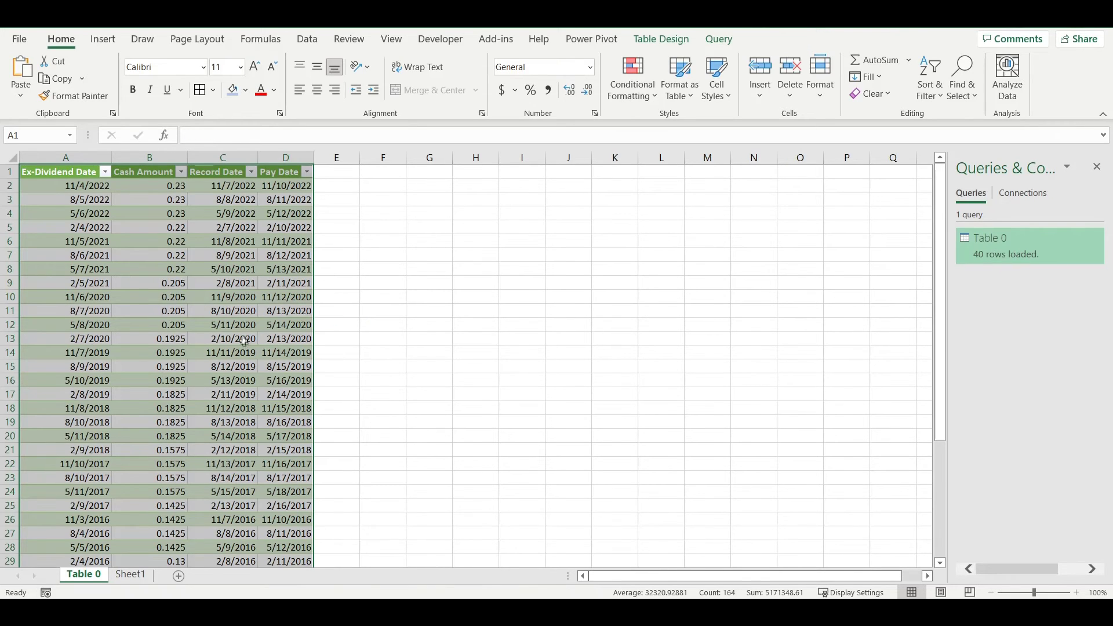
click(134, 575)
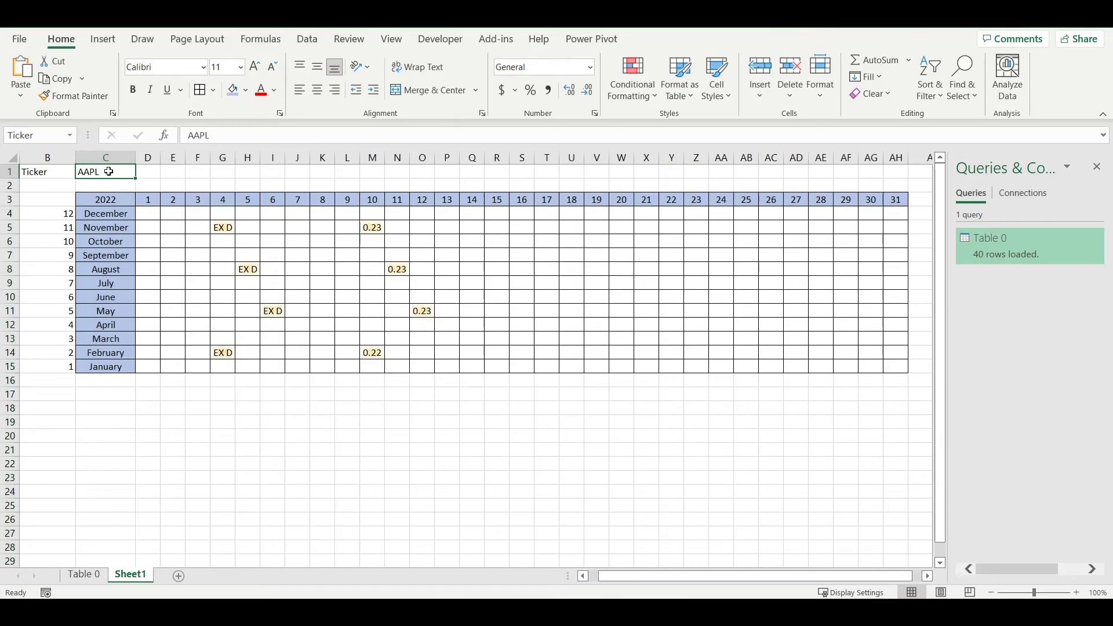
drag(222, 135, 184, 135)
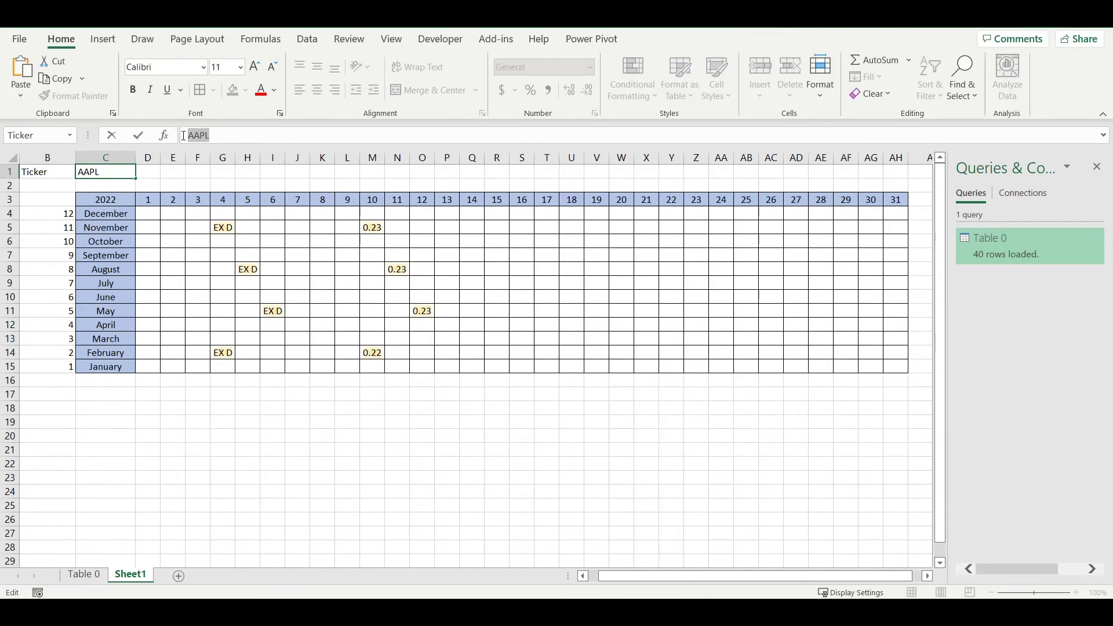
text(MSFT)
key(Return)
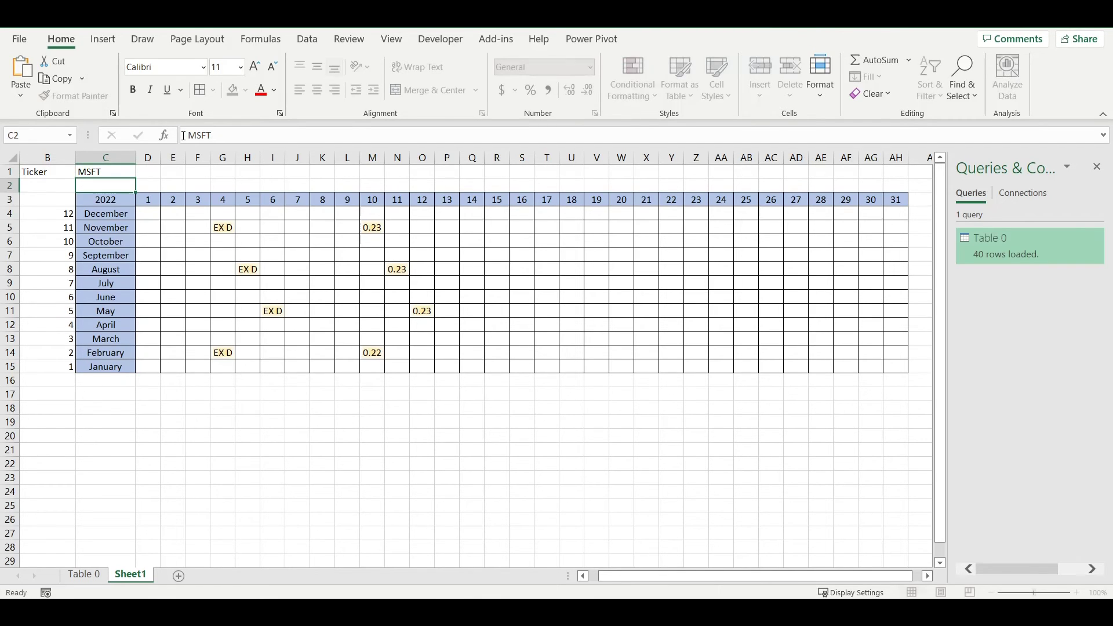
click(304, 41)
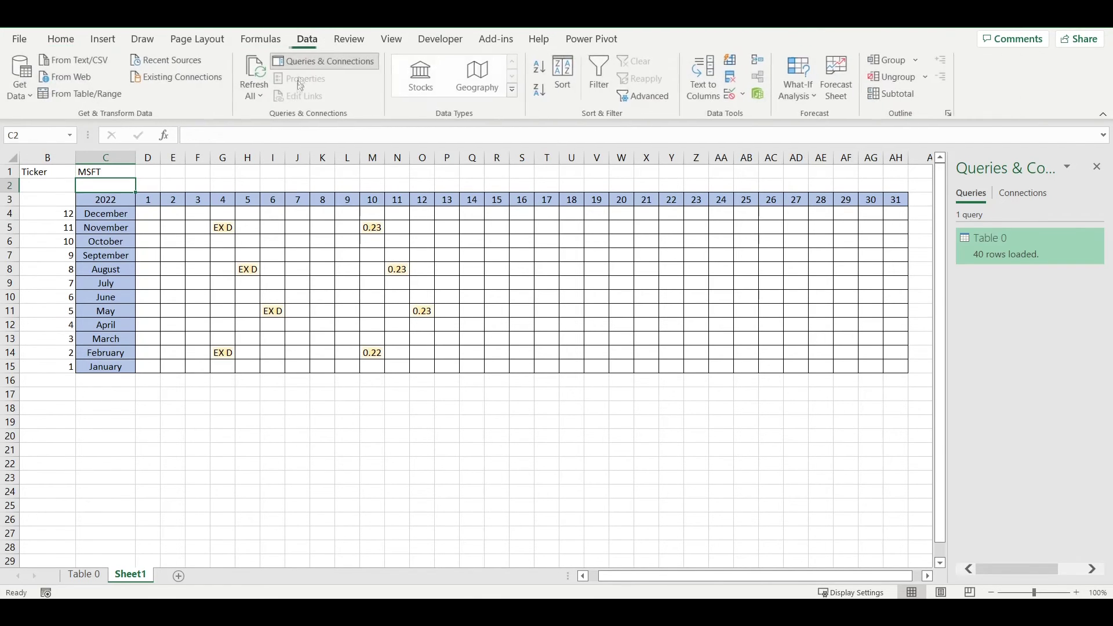
click(259, 80)
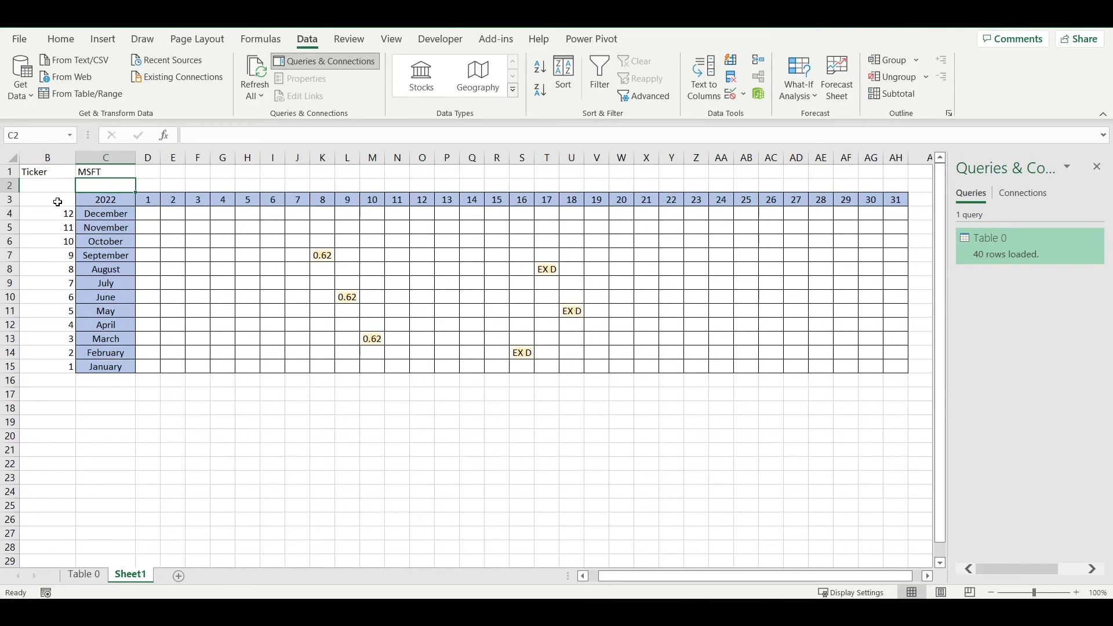
drag(58, 202, 889, 367)
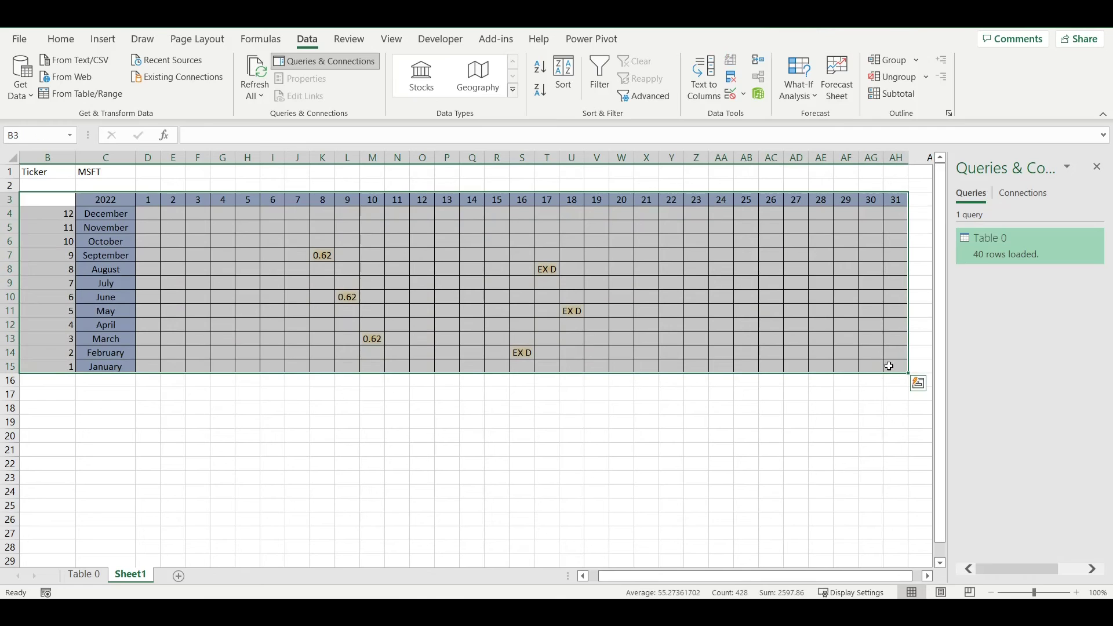
Paste a copy of the 2022 calendar starting at cell B17.
key(ctrl+c)
click(62, 395)
key(ctrl+v)
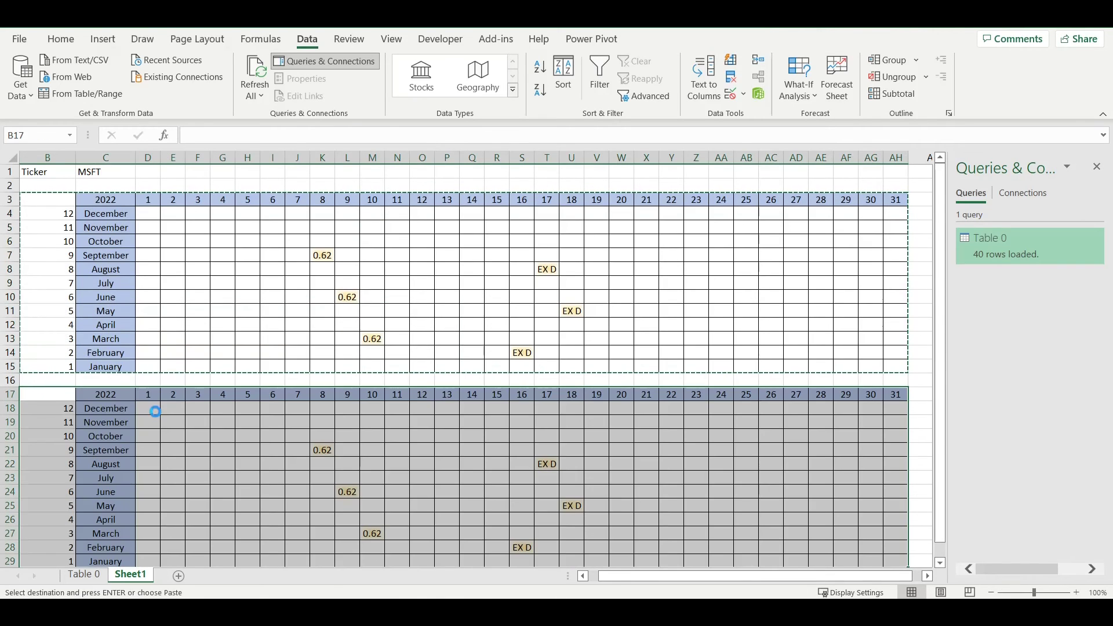
Change the copied calendar's year in C17 from 2022 to 2021.
click(122, 396)
click(215, 134)
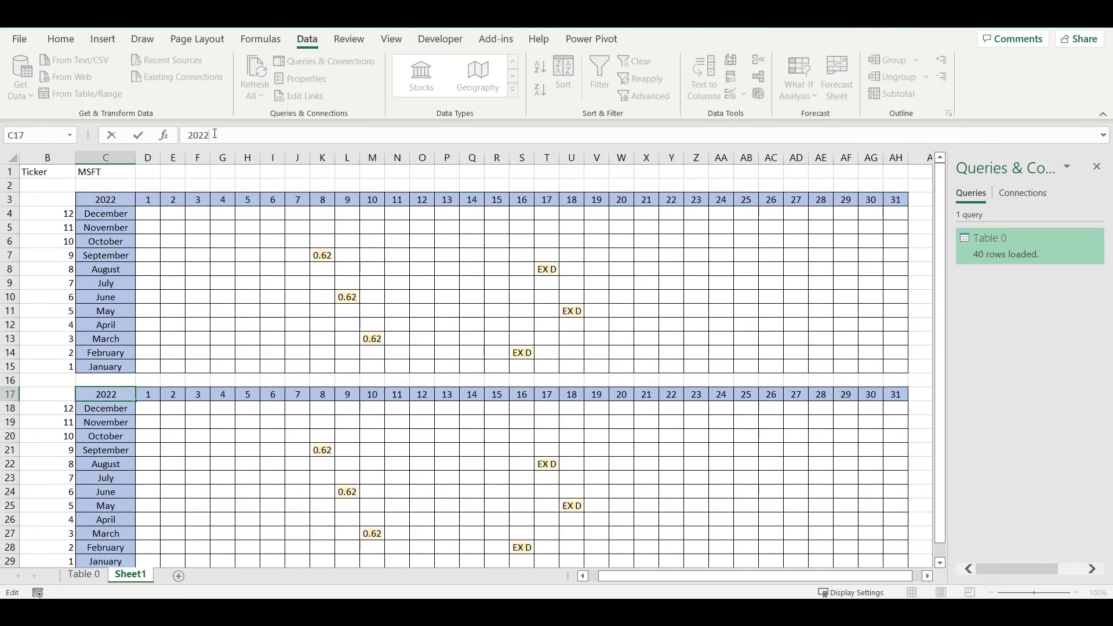
key(BackSpace)
text(1)
key(Return)
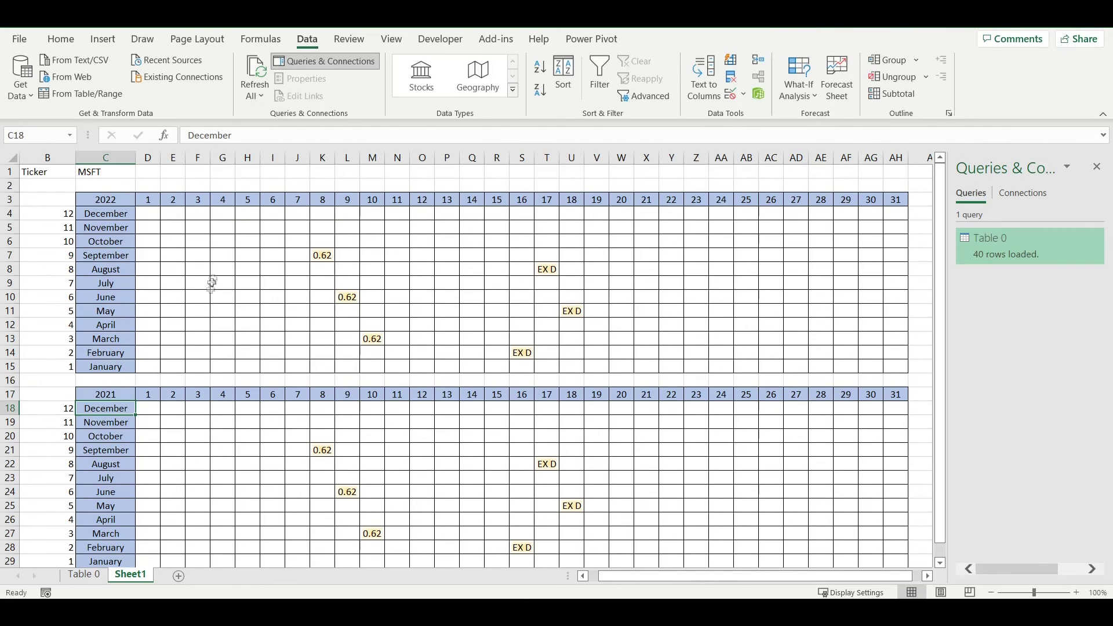
click(158, 413)
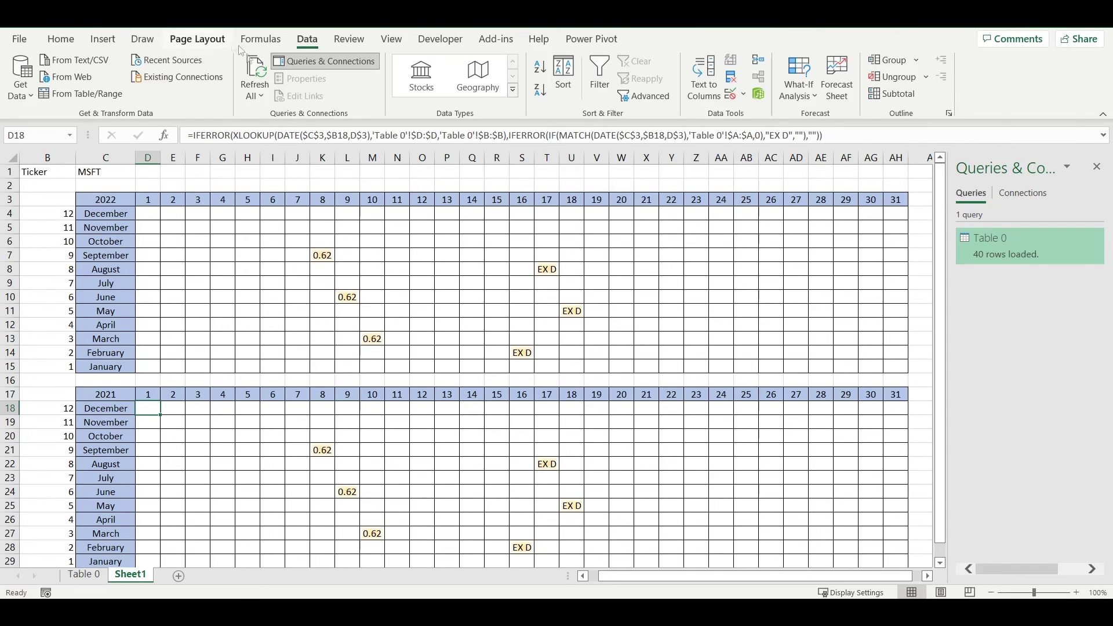
Point both year references in D18's lookup formula to $C$17.
click(258, 135)
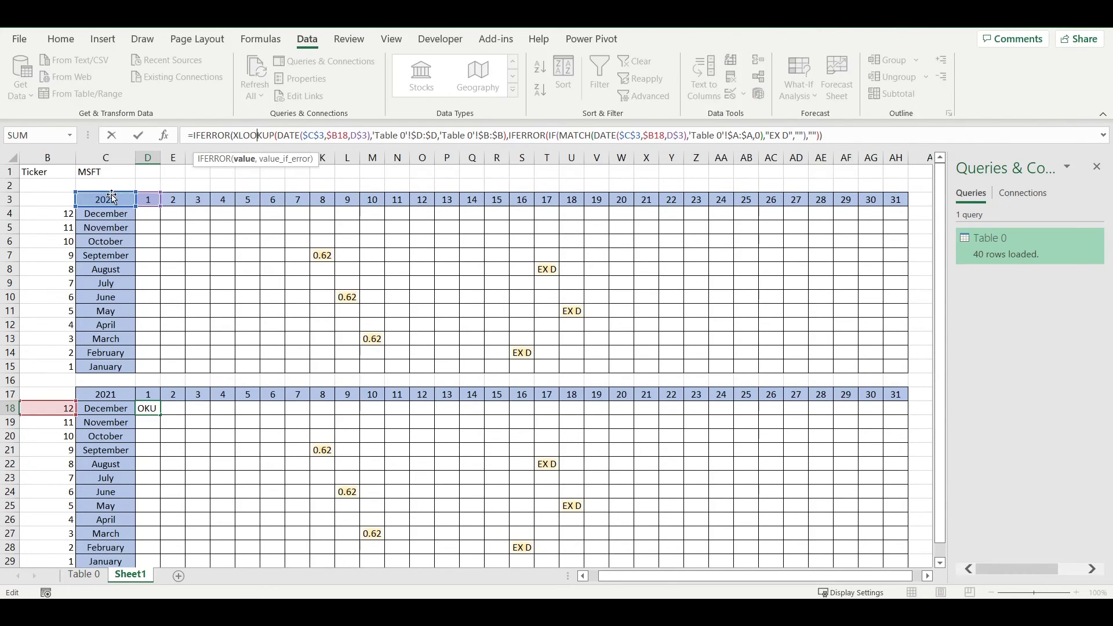
drag(110, 193, 106, 405)
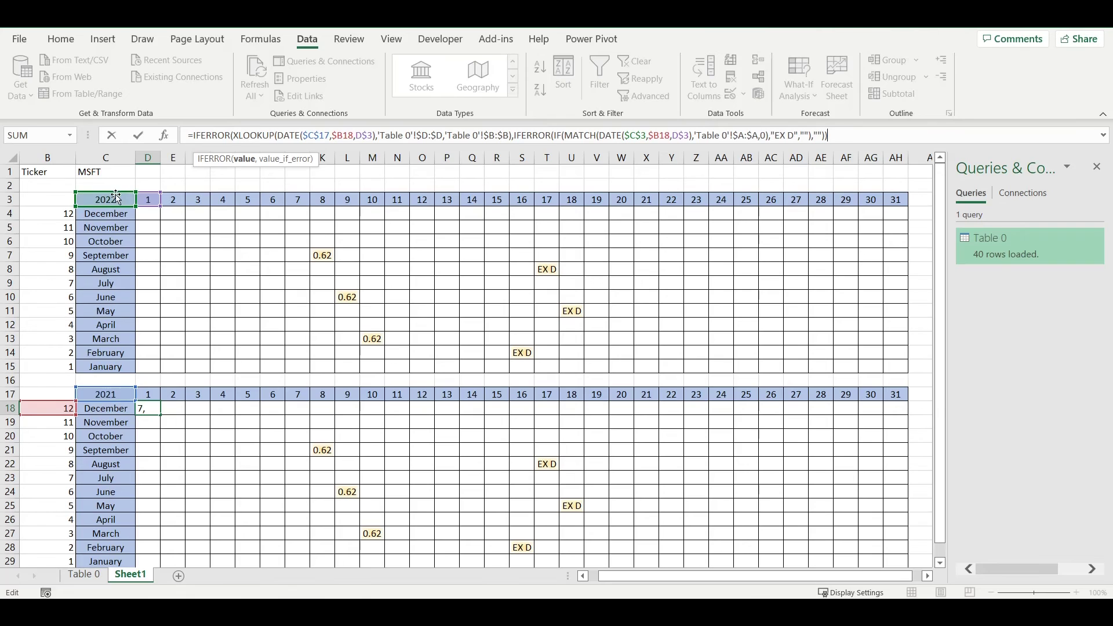
drag(113, 194, 109, 395)
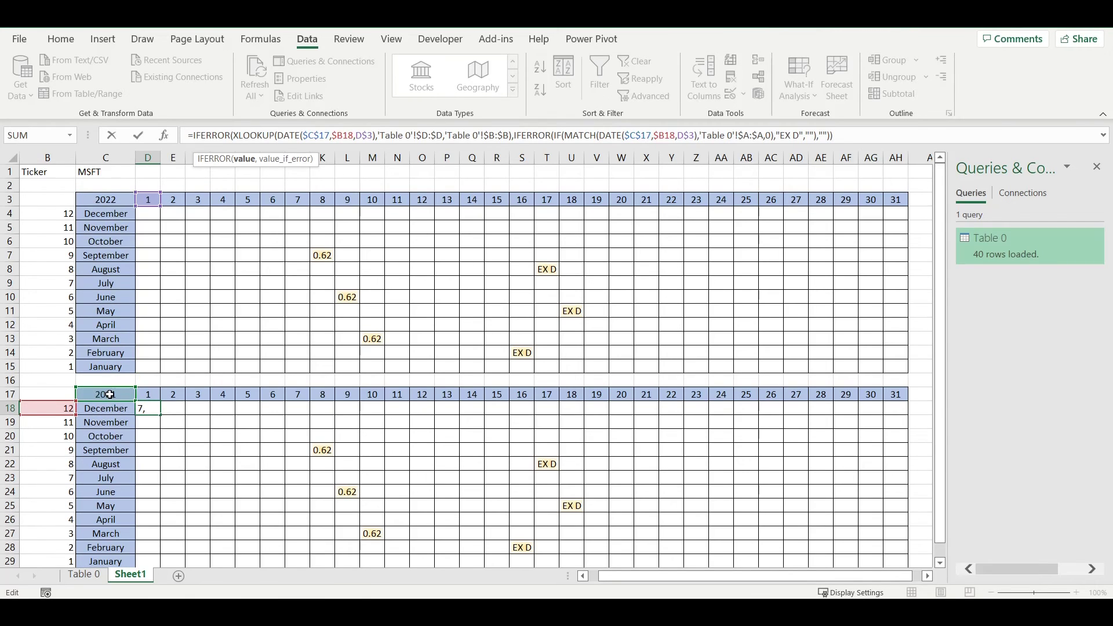
key(Return)
Fill the corrected formula across D18:AH29 so the 2021 calendar shows 0.62 and 0.56 dividends.
click(147, 409)
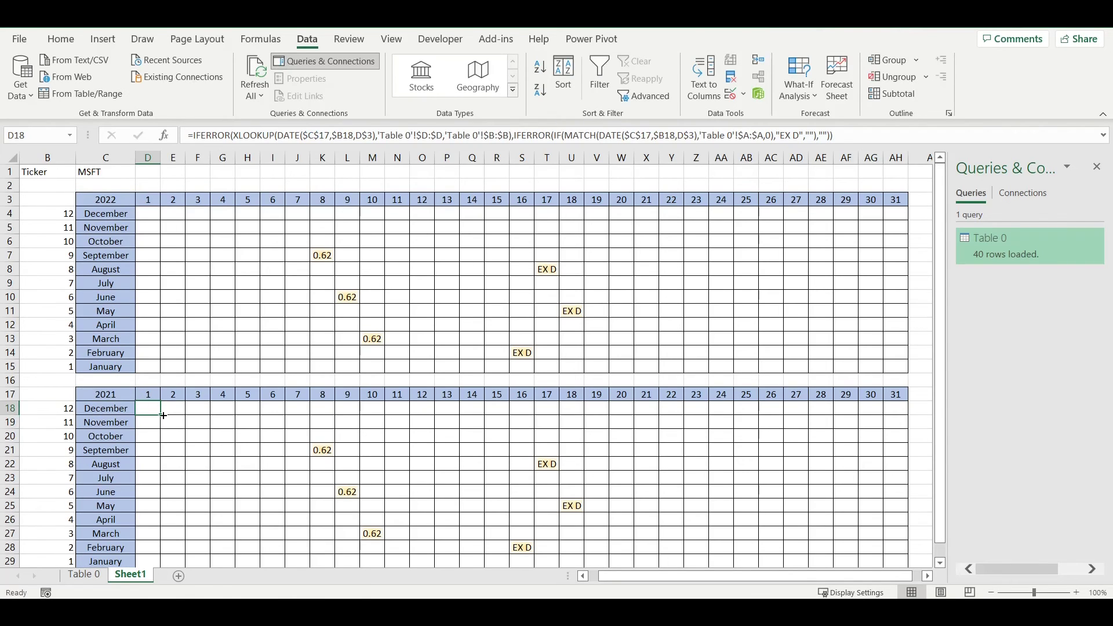
drag(164, 416, 900, 526)
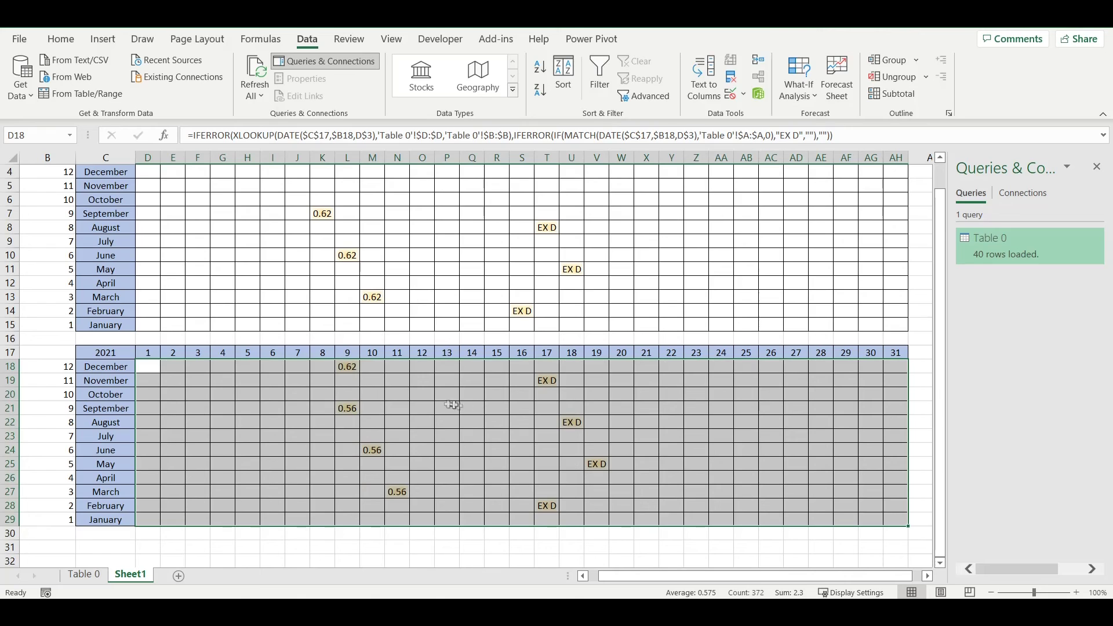
click(400, 493)
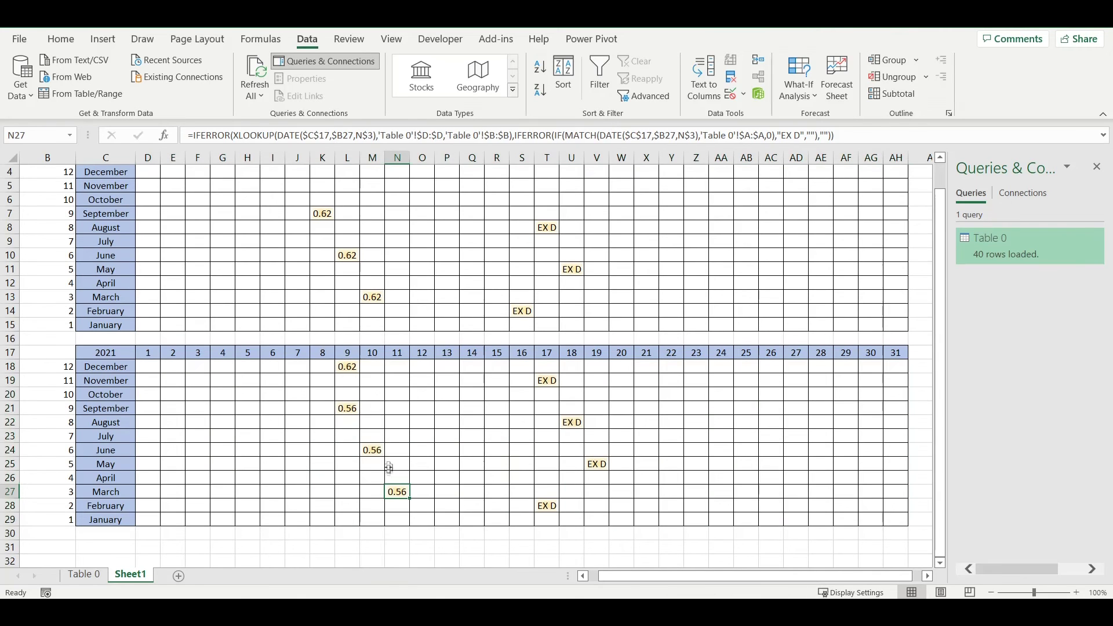
click(371, 451)
scroll(155, 346, up, 1)
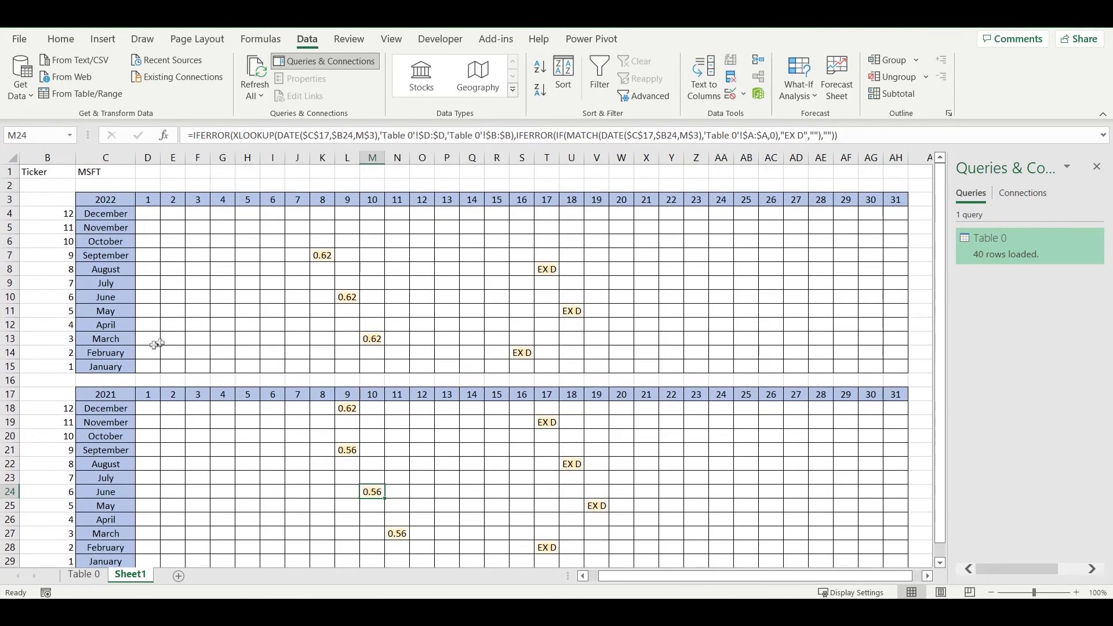
Make the Ticker label and MSFT in B1:C1 bold and centred.
drag(46, 172, 85, 172)
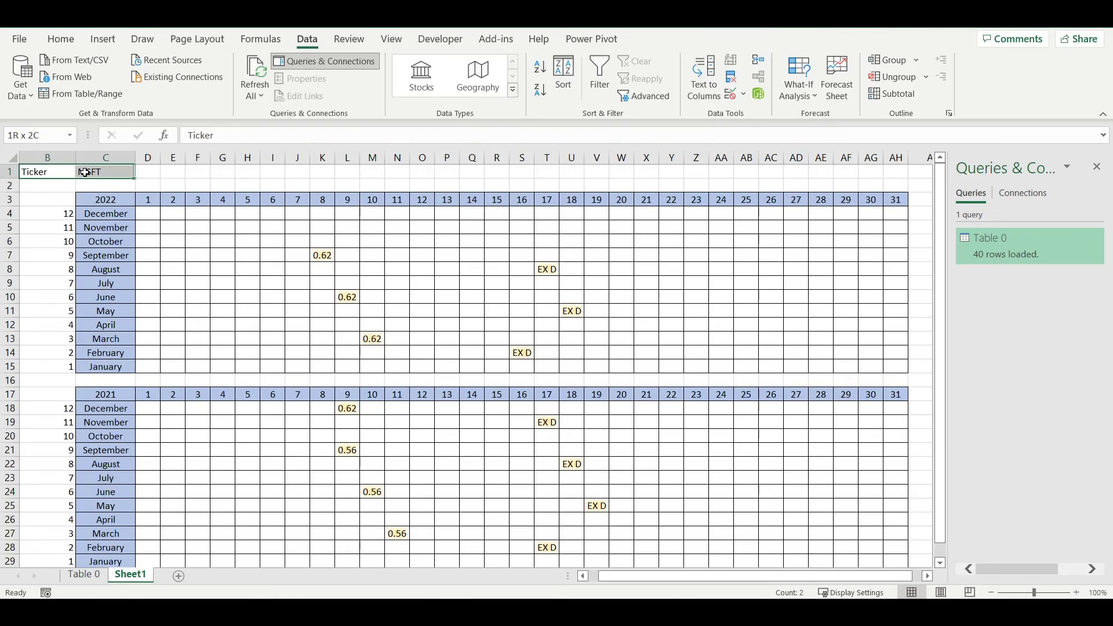
click(61, 39)
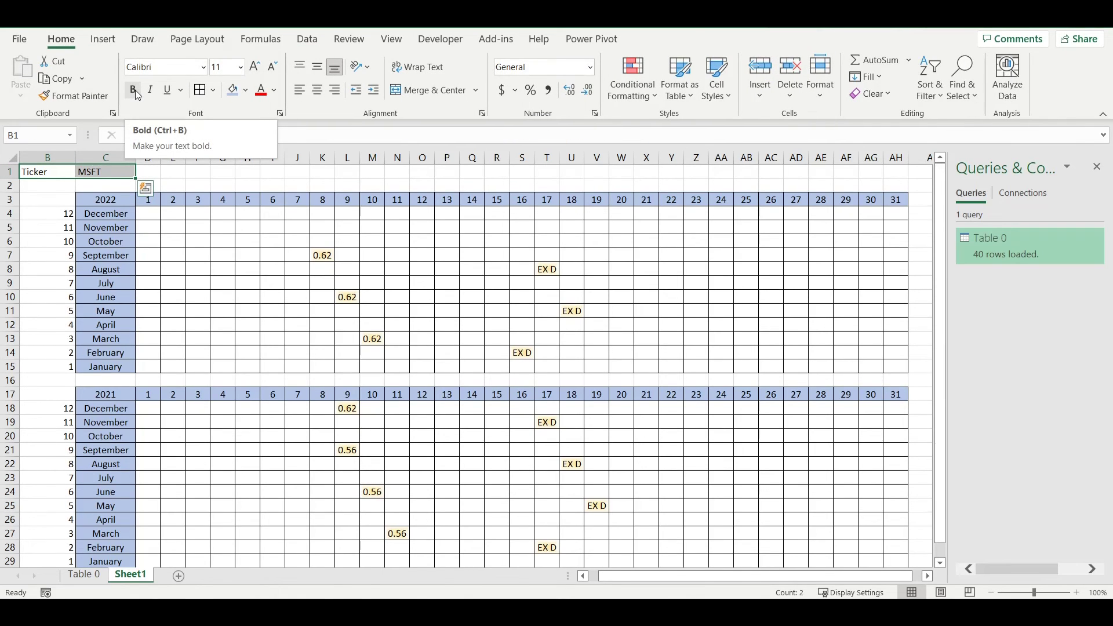
click(135, 91)
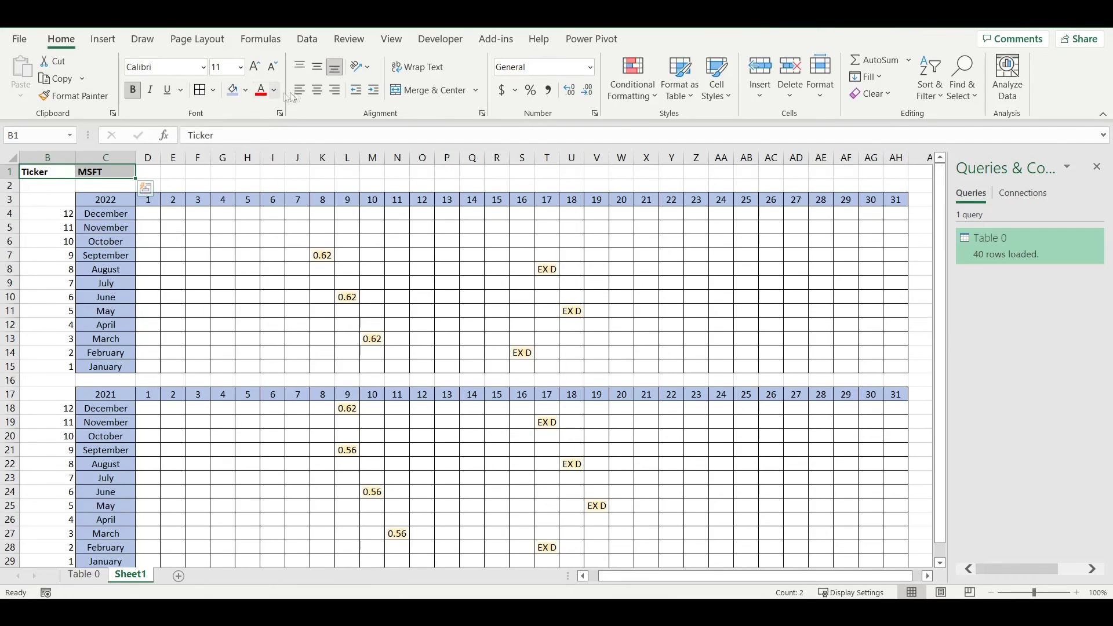
click(246, 91)
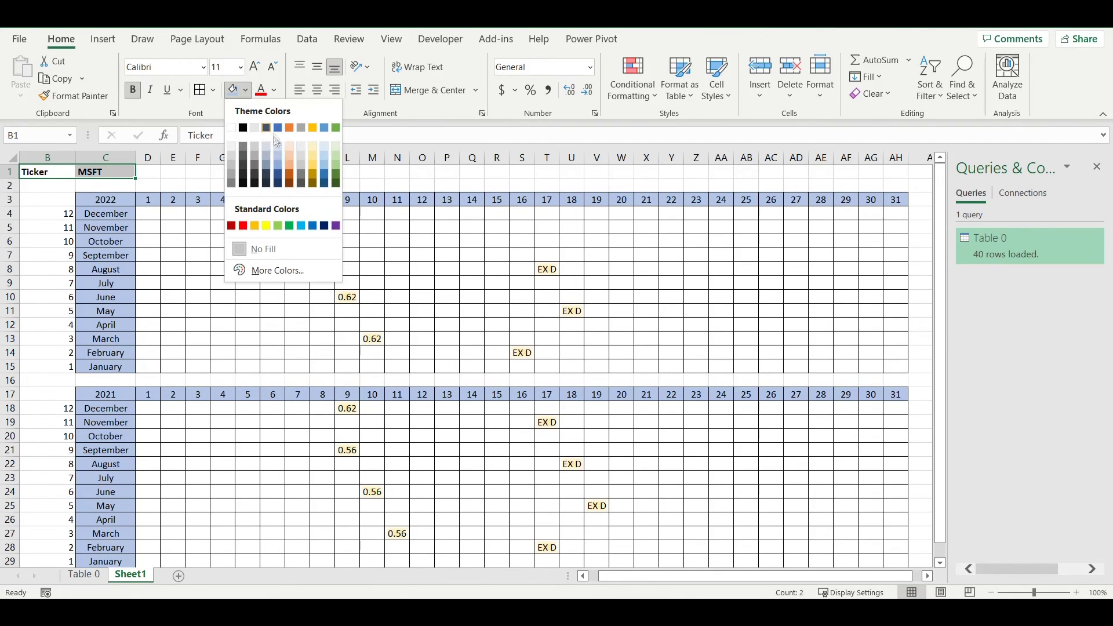
click(61, 183)
click(317, 89)
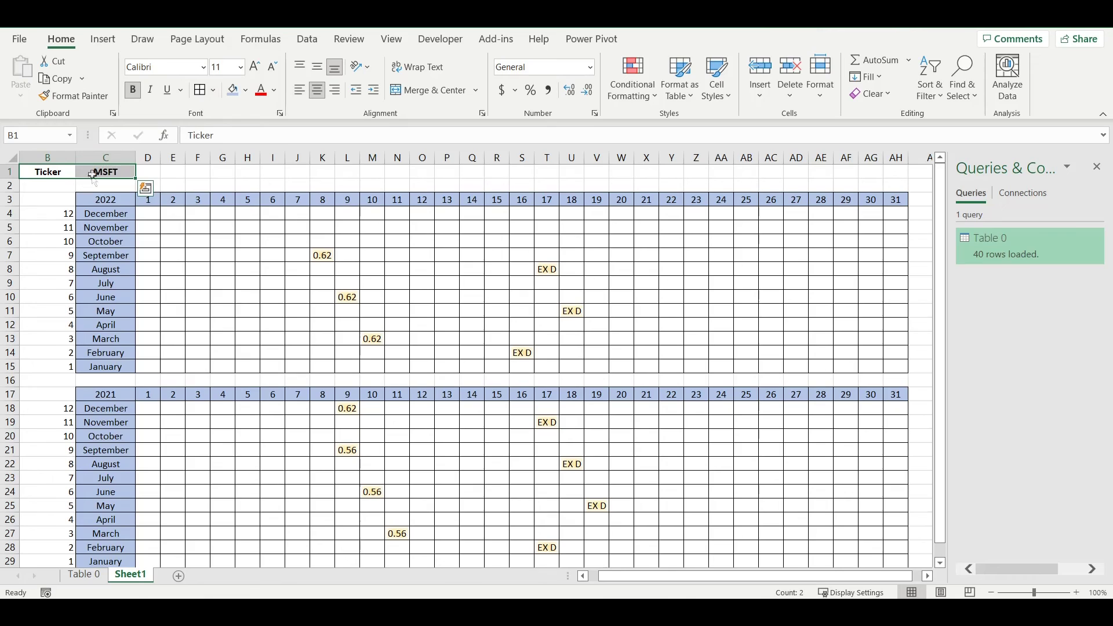
Give the MSFT cell a green two-colour gradient fill radiating from the centre.
click(97, 168)
right_click(98, 168)
click(179, 524)
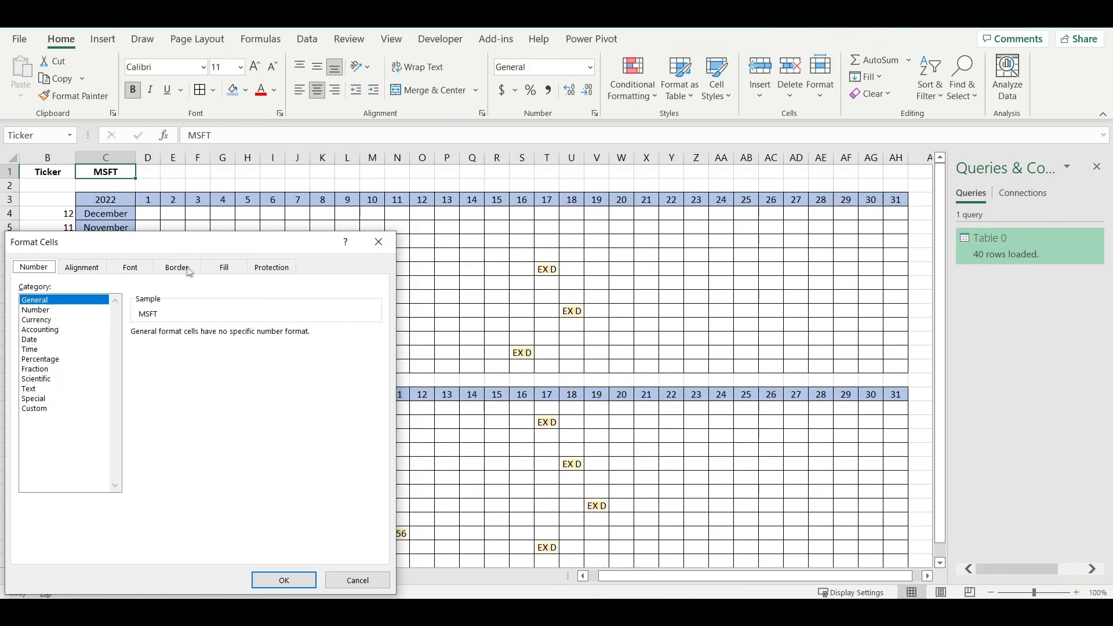
click(225, 267)
click(57, 430)
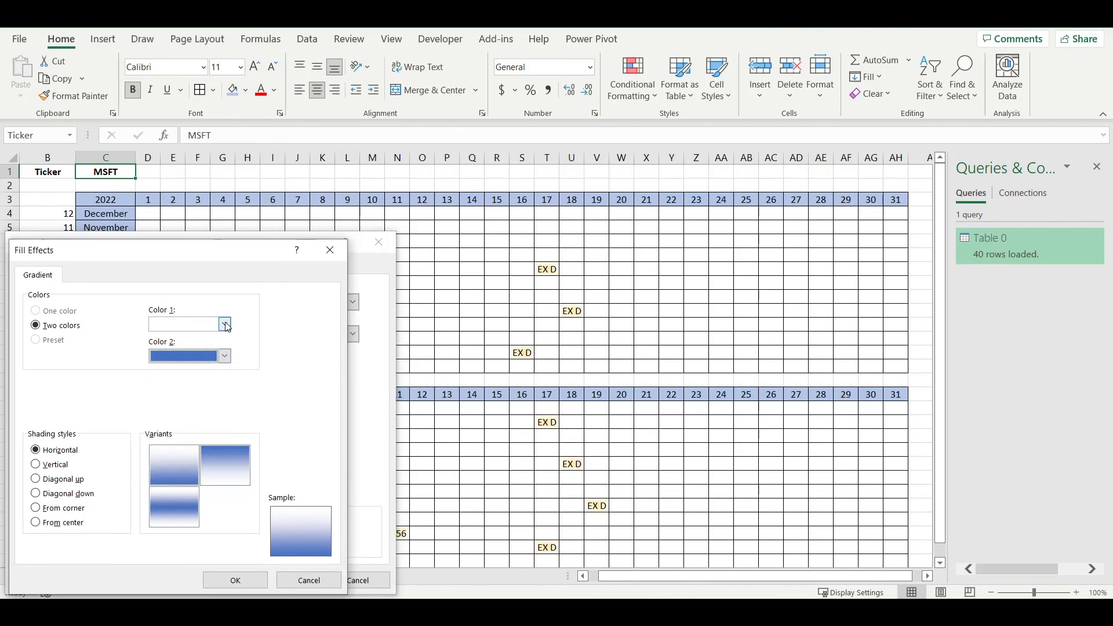
click(224, 324)
click(260, 401)
click(225, 357)
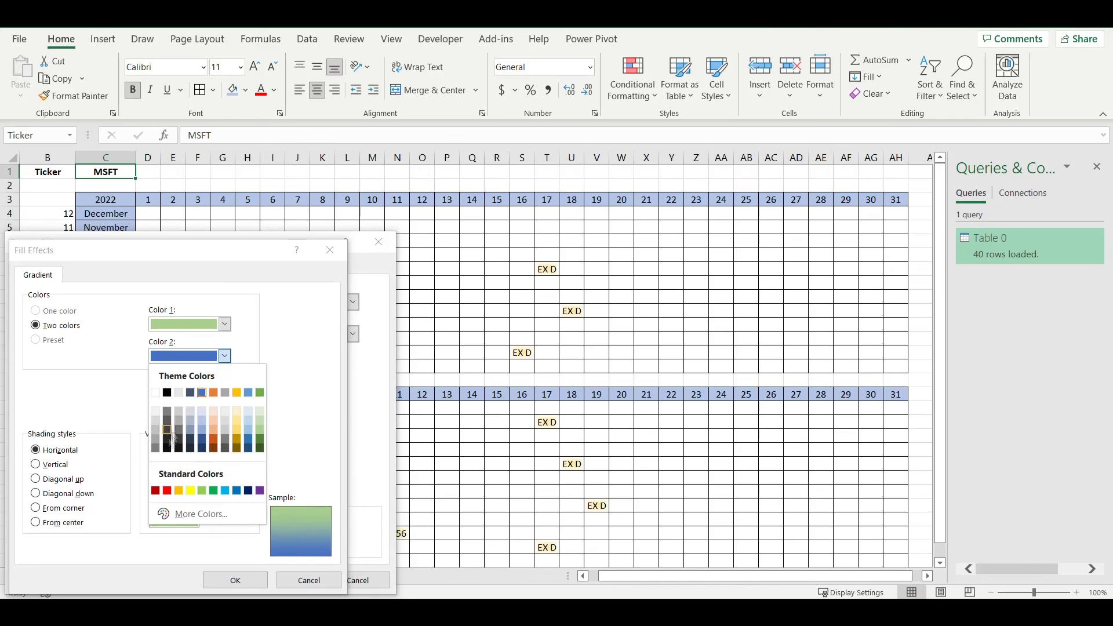
click(201, 420)
click(35, 522)
click(172, 472)
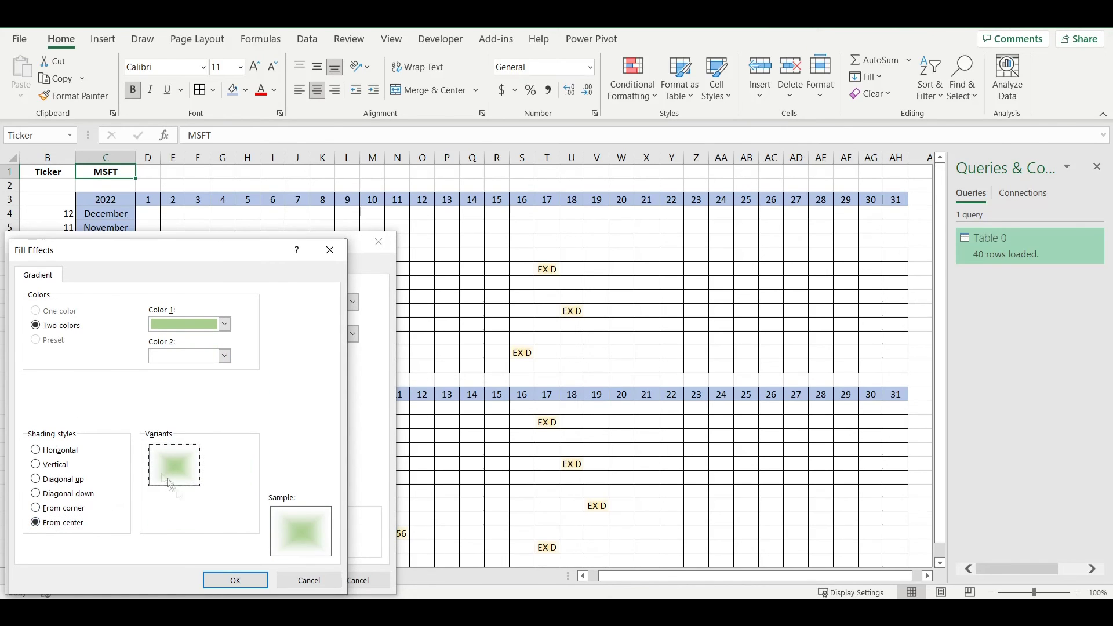
click(235, 580)
click(282, 580)
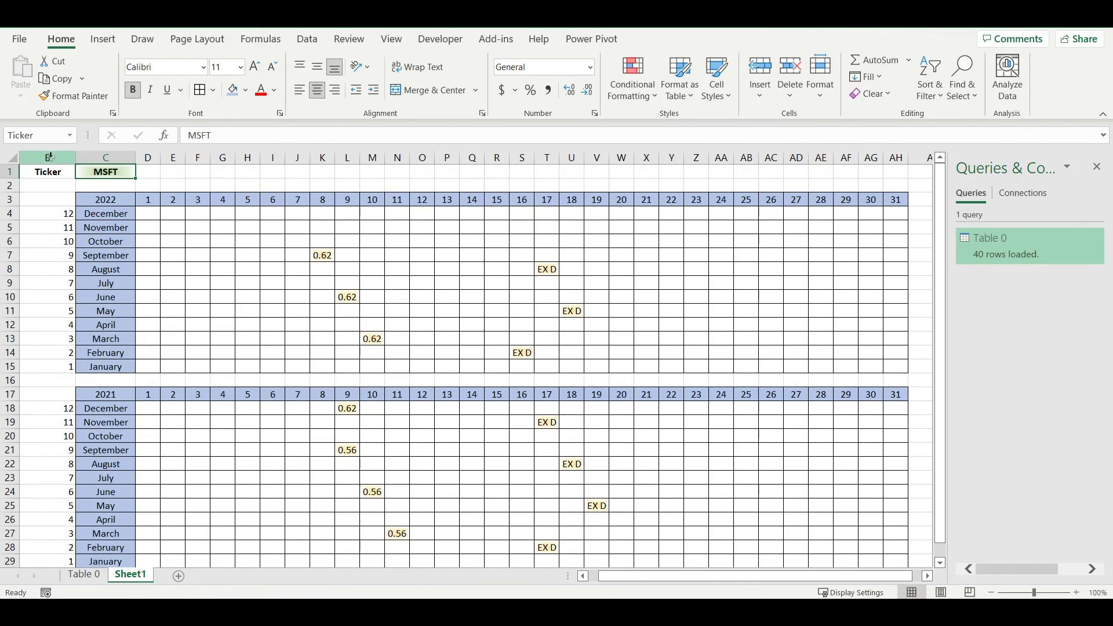
click(48, 158)
drag(70, 208, 50, 519)
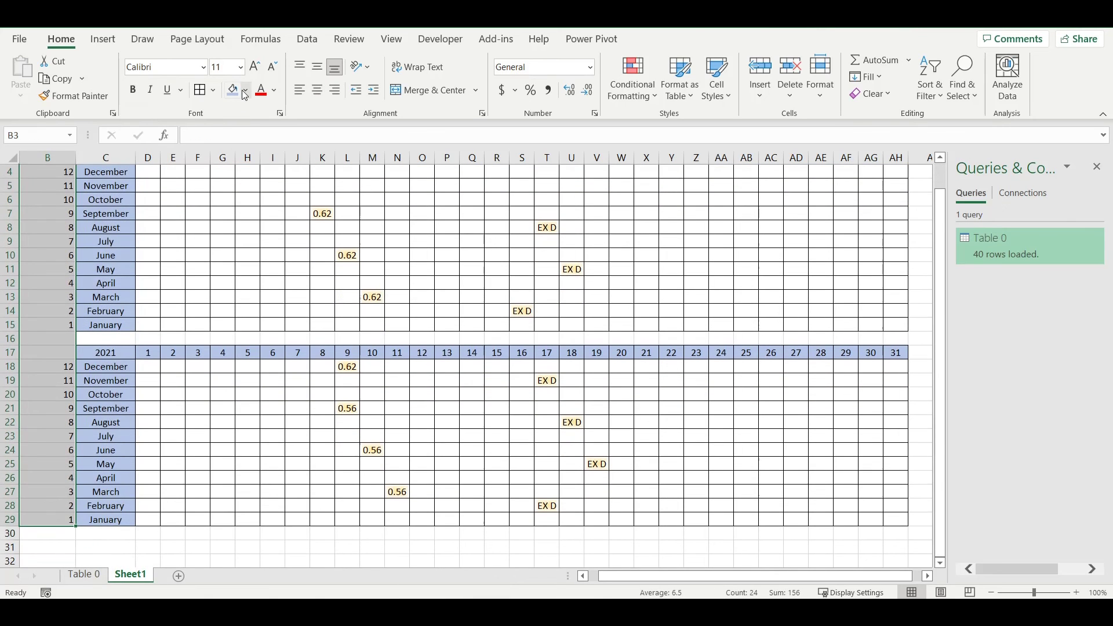
Turn the month numbers in column B white to hide them.
click(275, 90)
click(261, 150)
scroll(118, 284, up, 1)
click(149, 266)
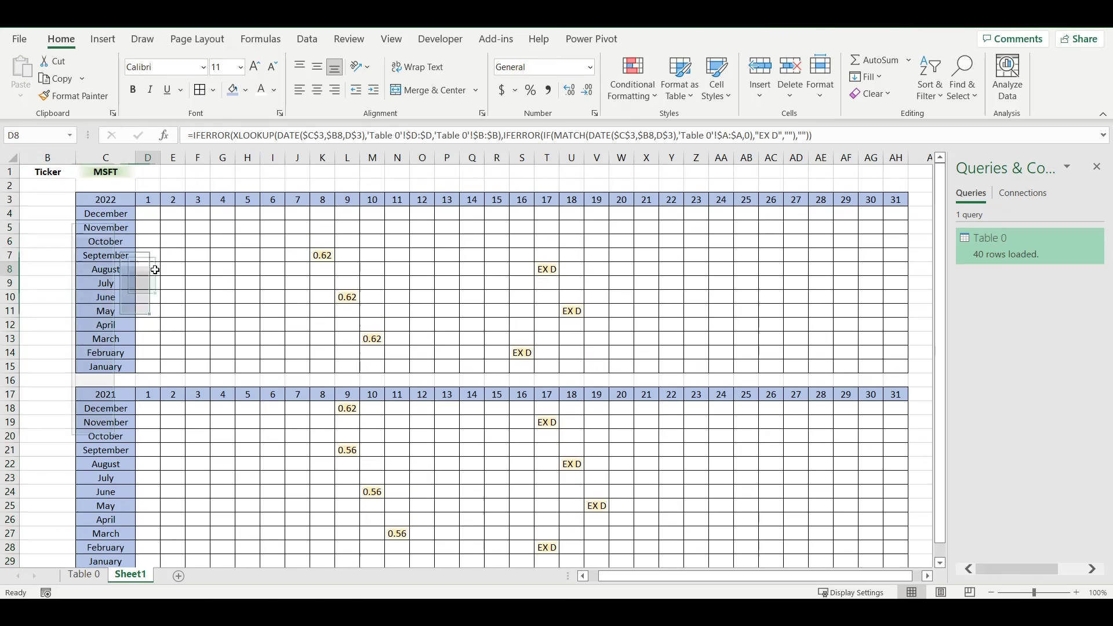
Turn off the sheet's gridlines.
click(68, 173)
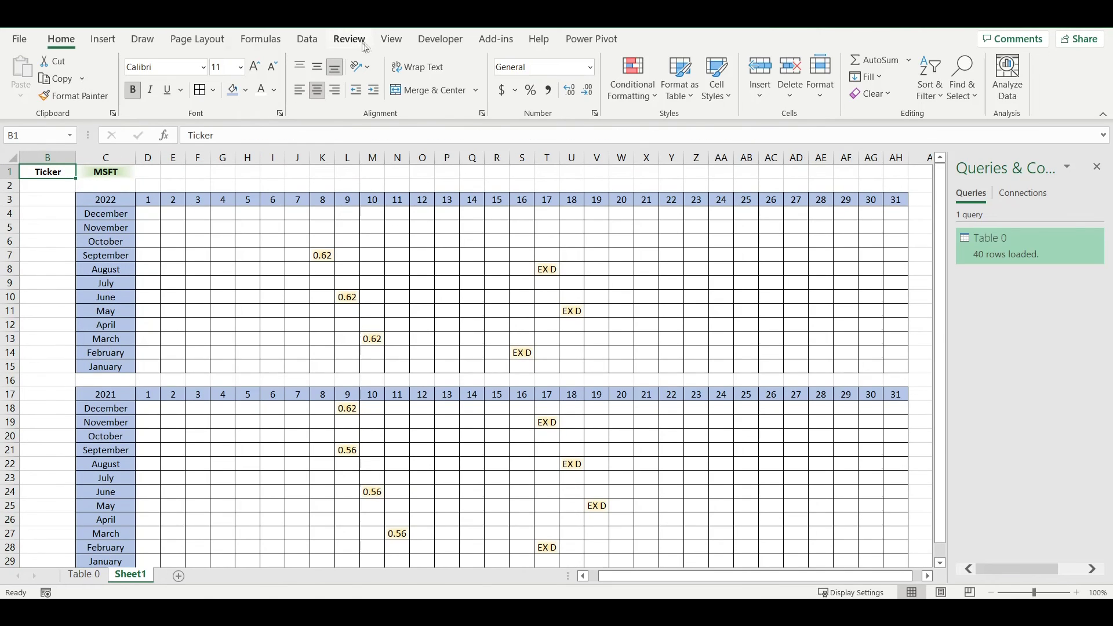
click(391, 39)
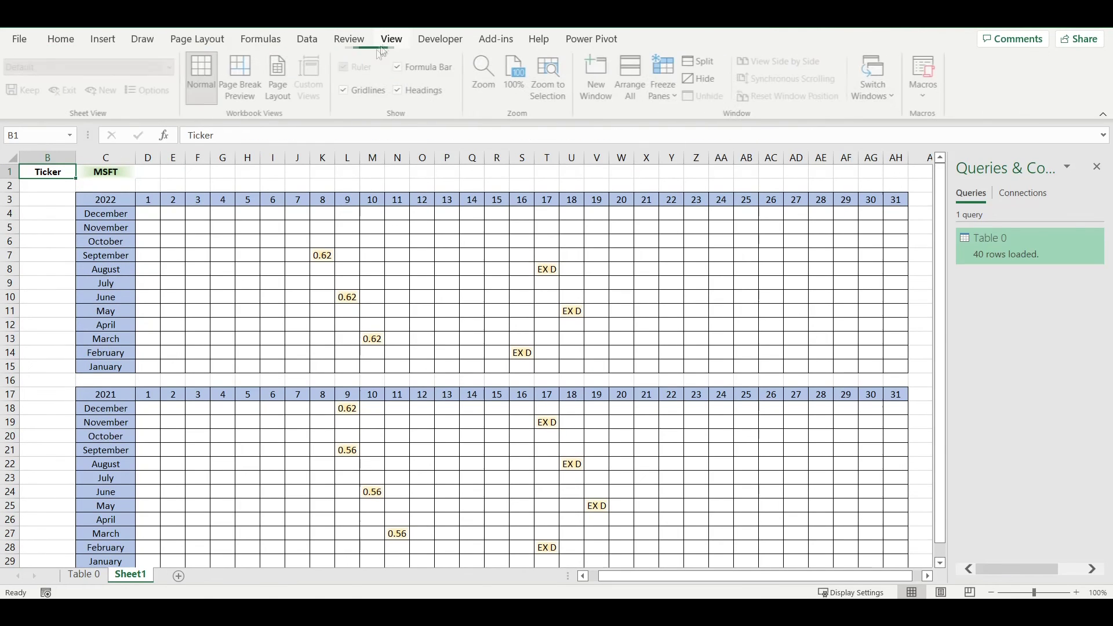
click(346, 90)
click(32, 256)
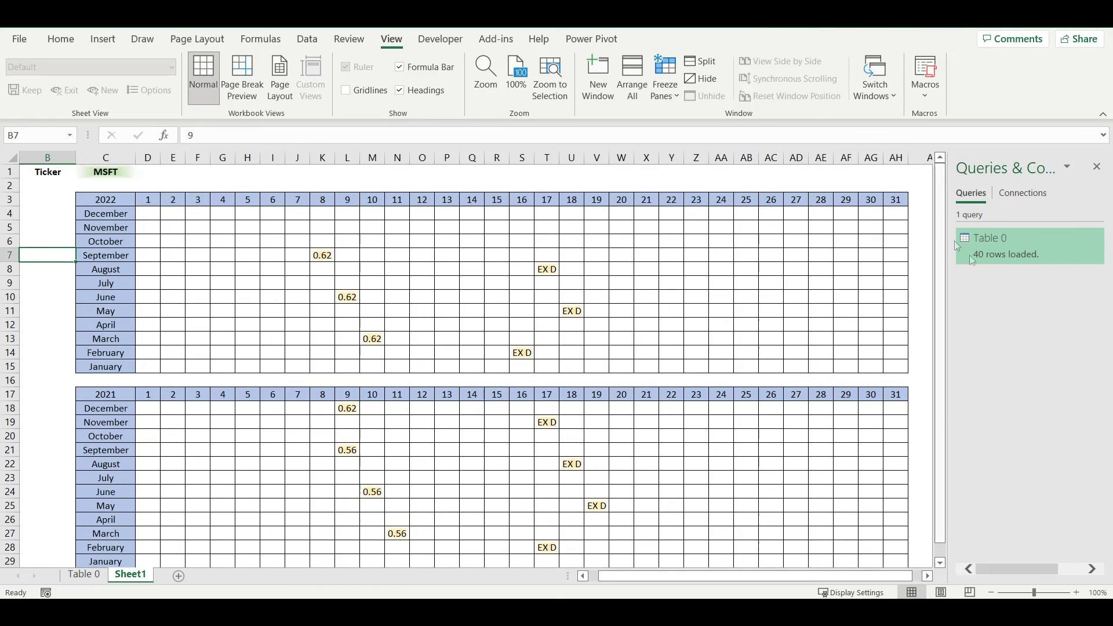
Close the Queries & Connections pane, zoom out to 90%, and narrow column A to a thin margin.
drag(951, 337, 1033, 278)
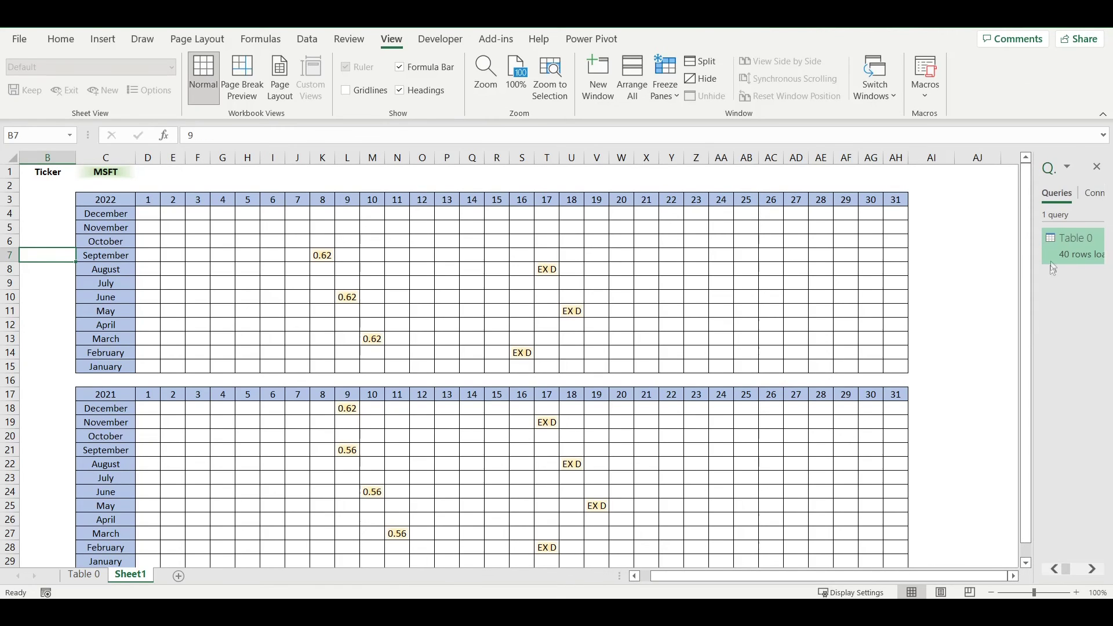
click(1097, 167)
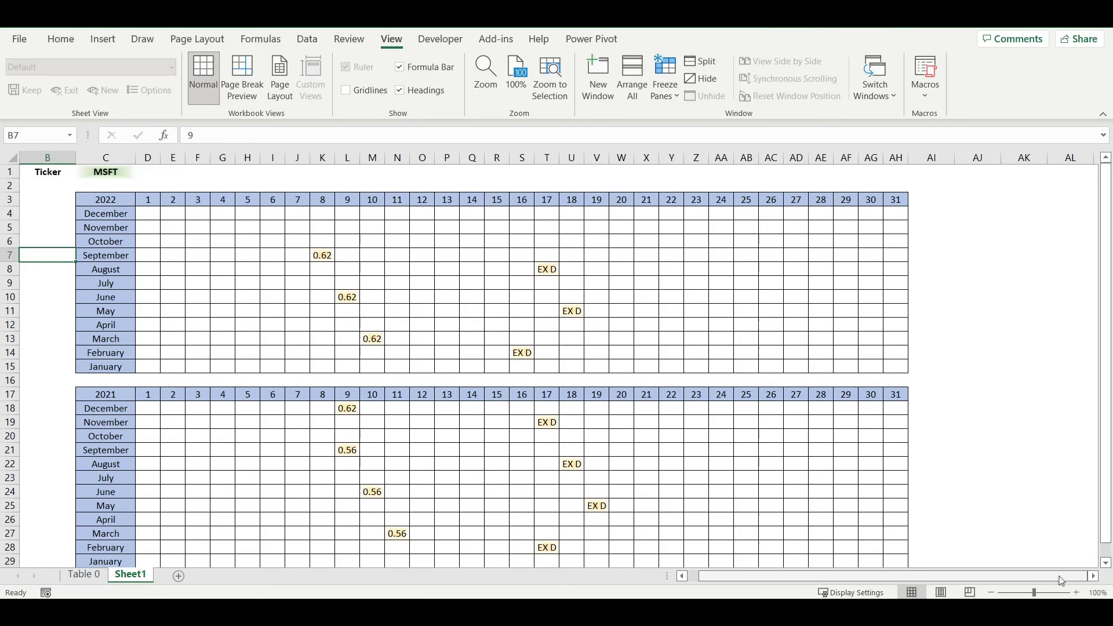
click(992, 593)
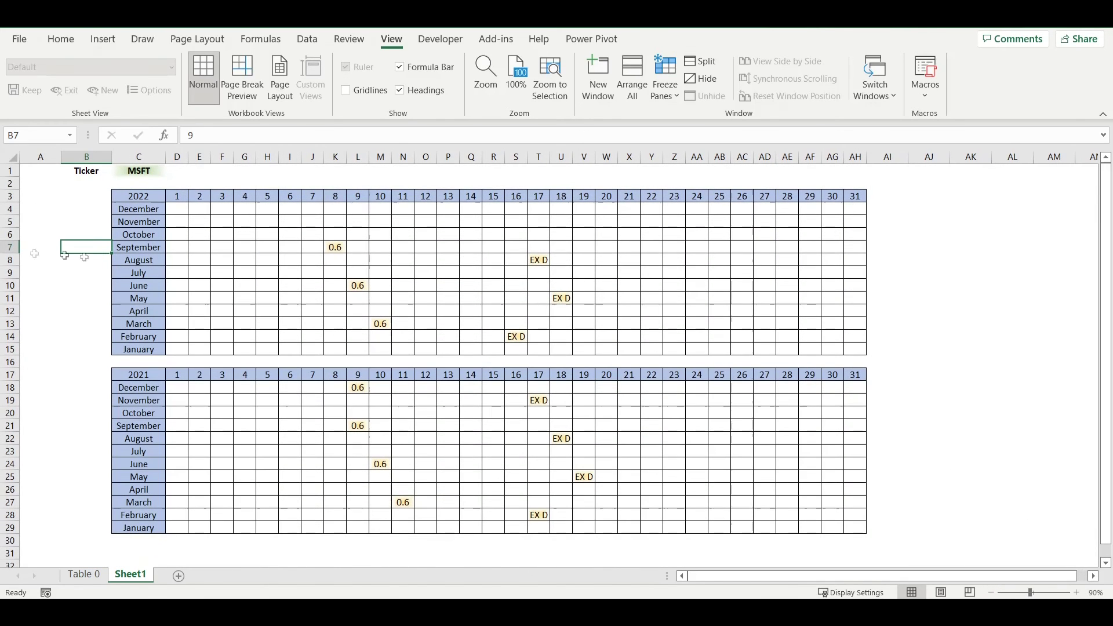
drag(60, 156, 29, 157)
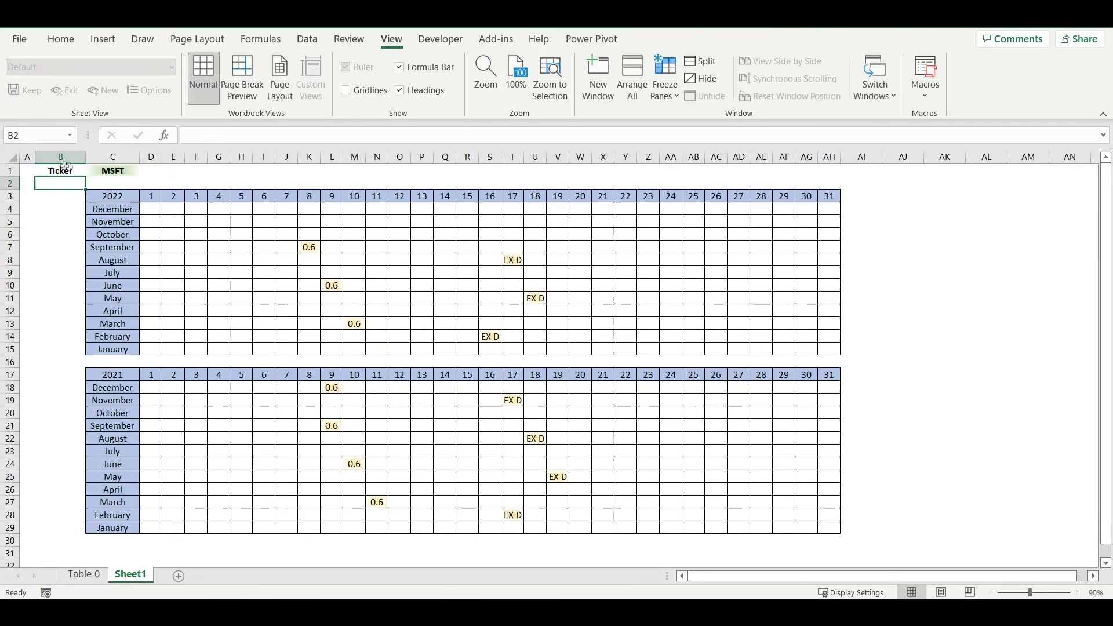
Change the ticker in C1 from MSFT to MMM and refresh all so both calendars show 1.5 dividends.
click(112, 169)
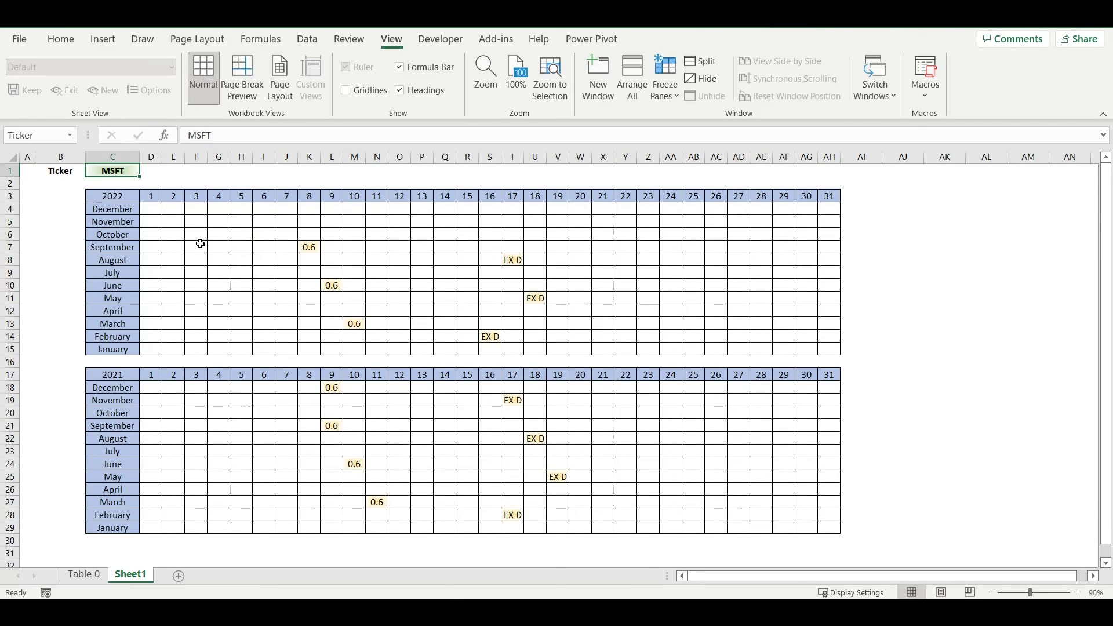
double_click(221, 135)
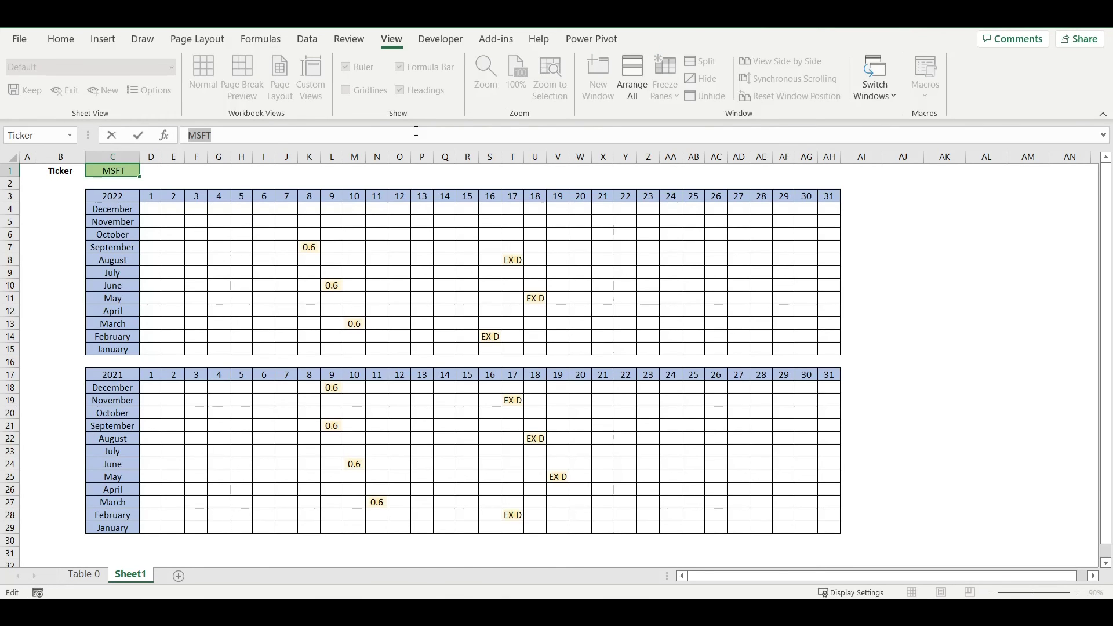
text(MMM)
key(Return)
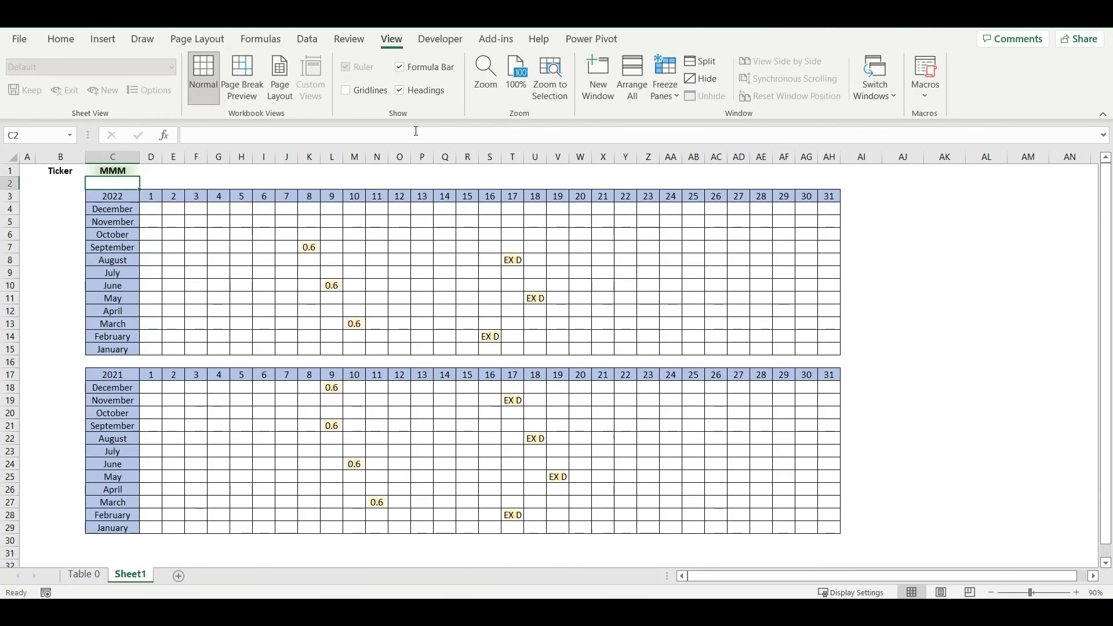
click(107, 170)
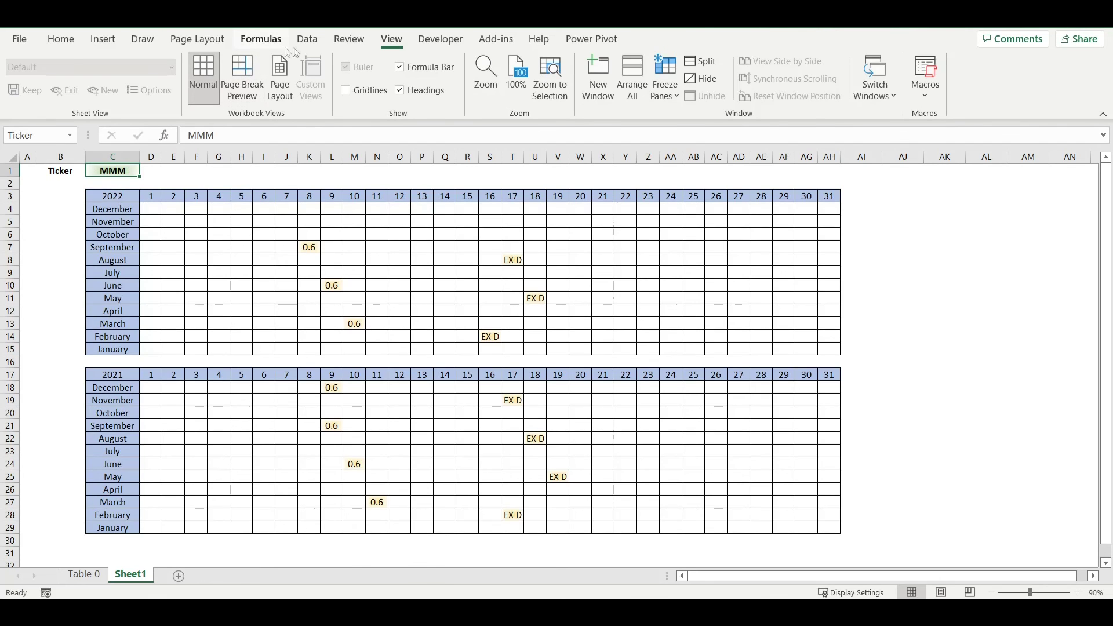
click(316, 44)
click(255, 76)
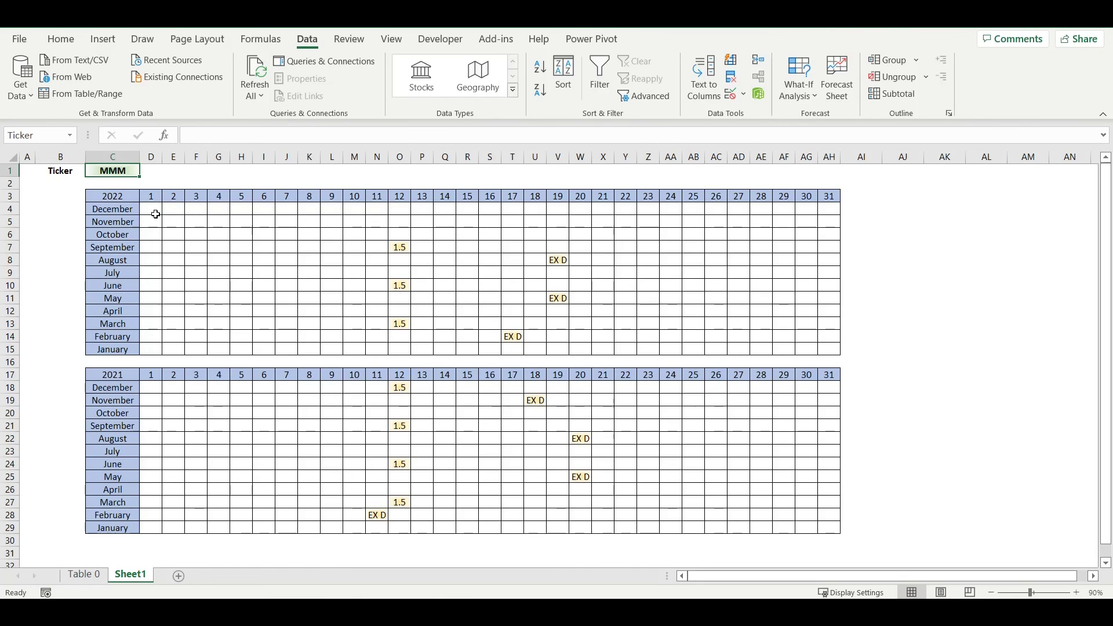
drag(155, 214, 835, 351)
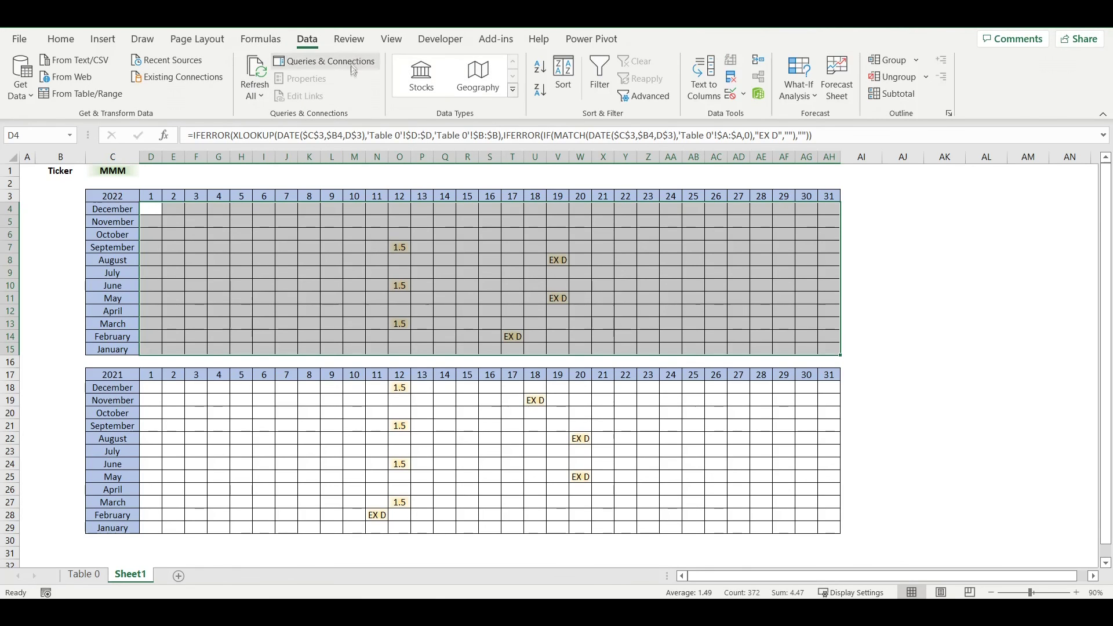
Format the 2022 calendar cells D4:AH15 as Number with two decimal places.
right_click(203, 241)
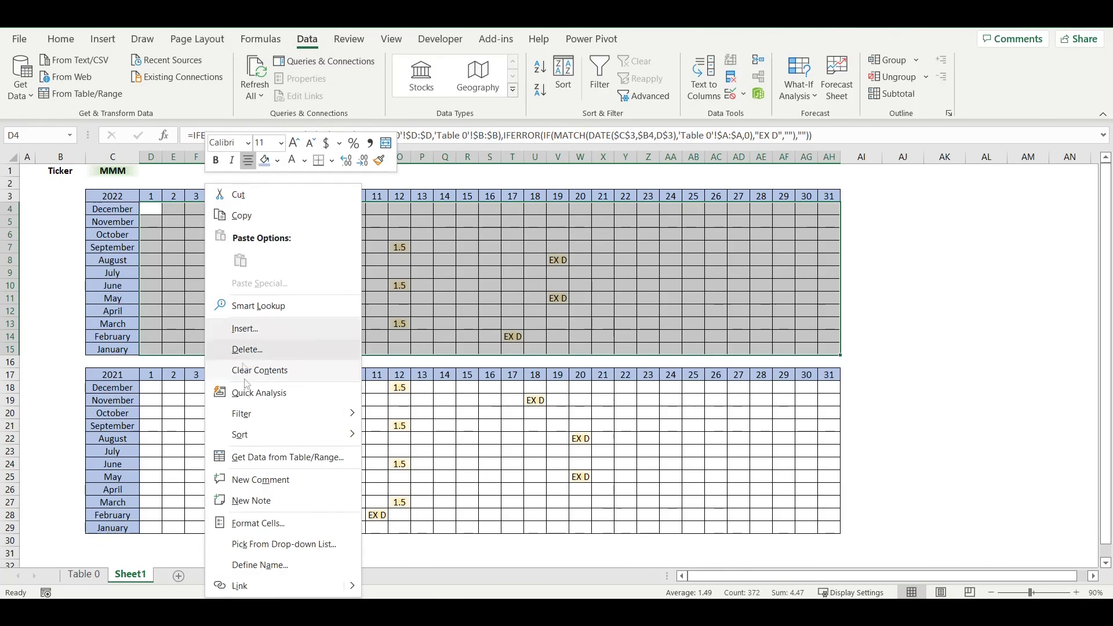
click(259, 523)
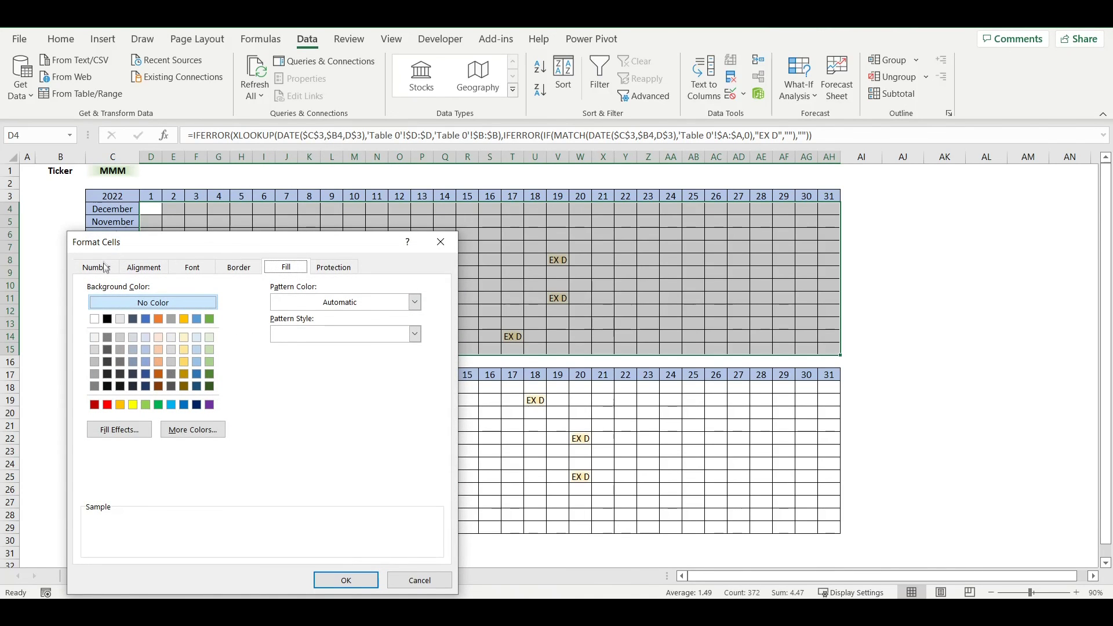
click(97, 269)
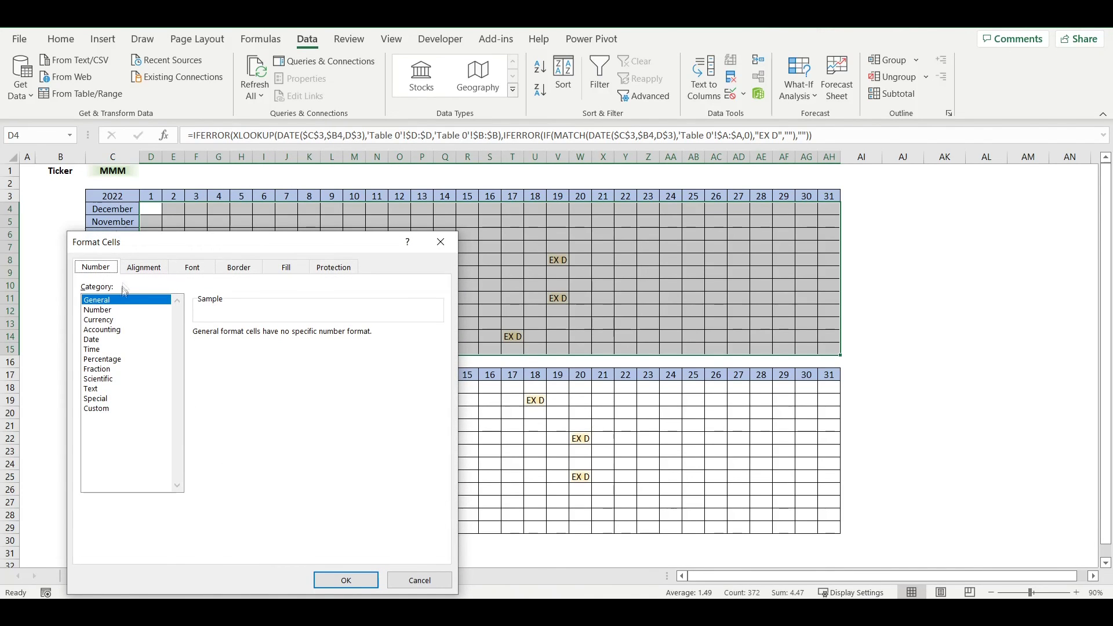
click(97, 310)
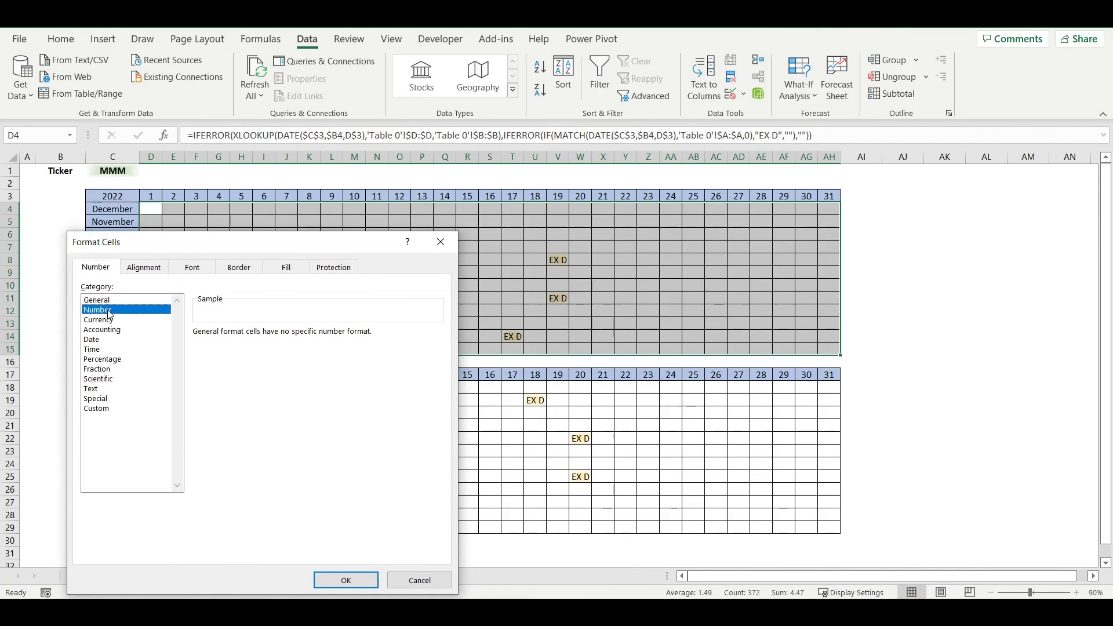
click(330, 580)
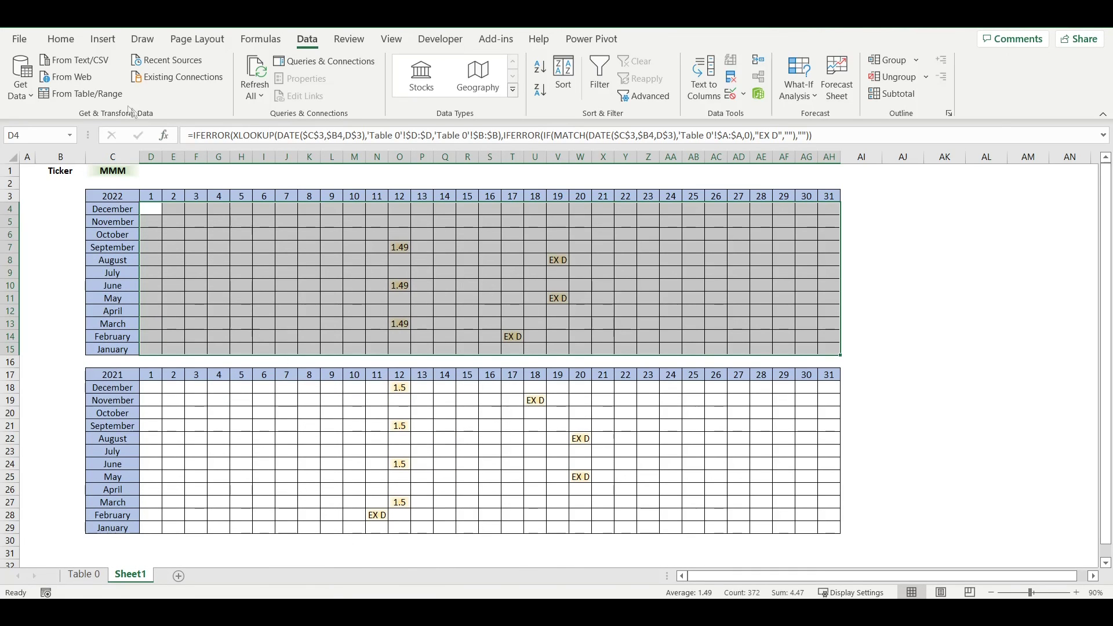
Paint the two-decimal format onto the 2021 calendar D18:AH29, showing 1.48 dividends.
click(61, 39)
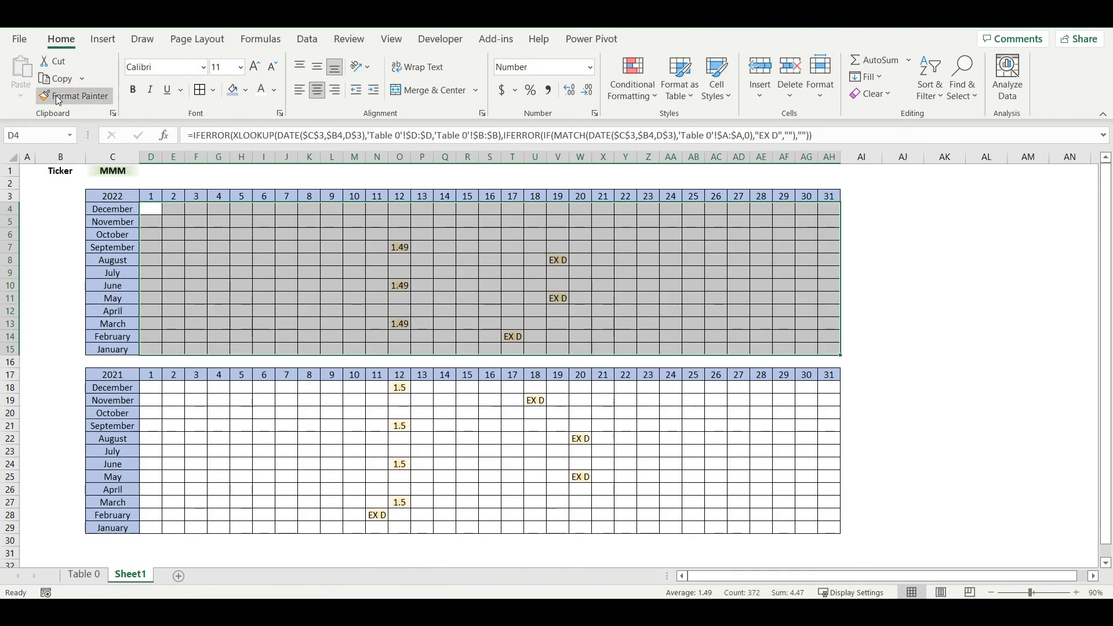
click(58, 97)
click(152, 389)
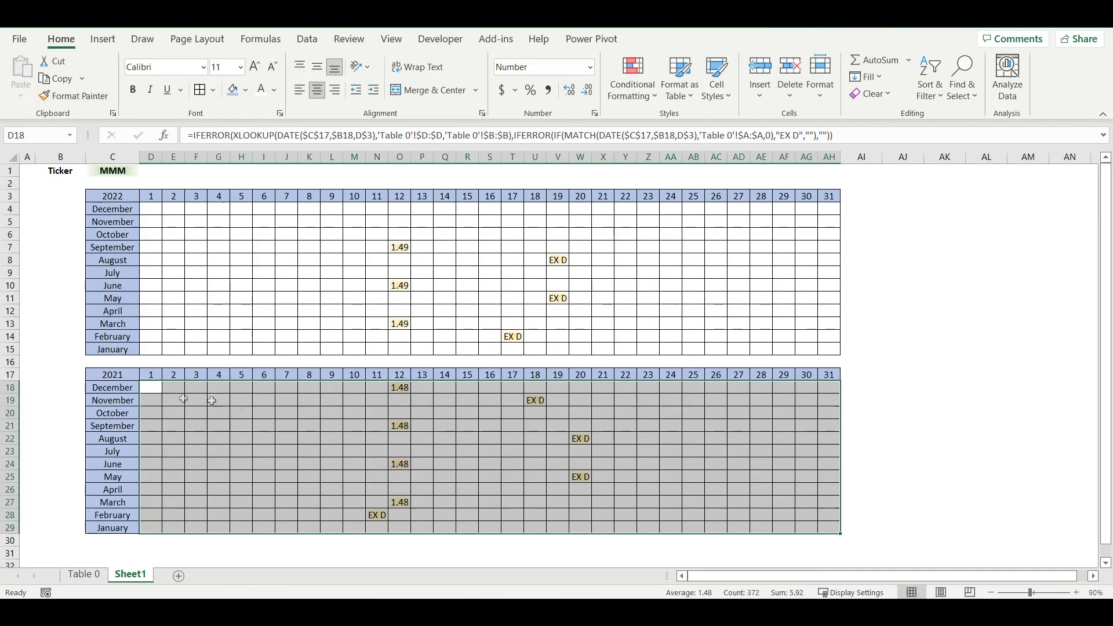
click(409, 504)
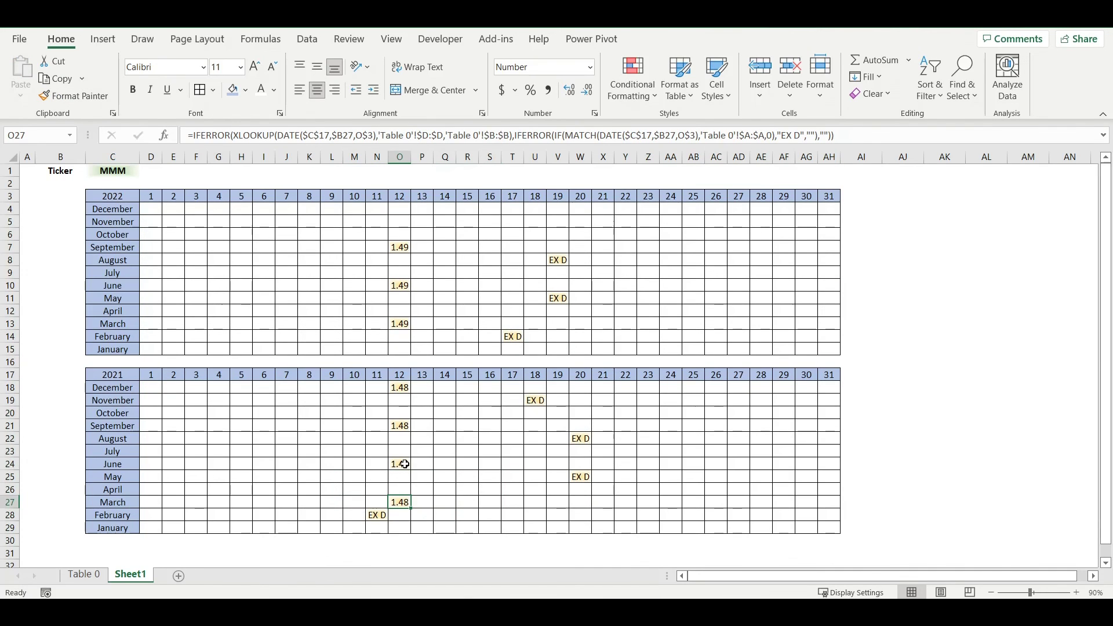
click(405, 465)
click(402, 426)
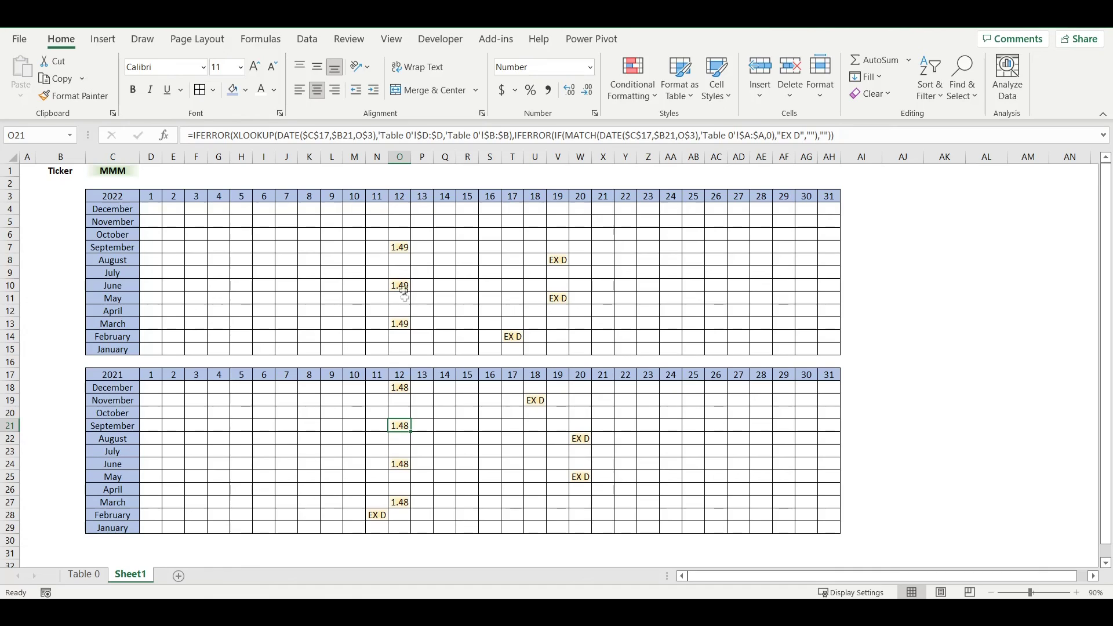
click(109, 173)
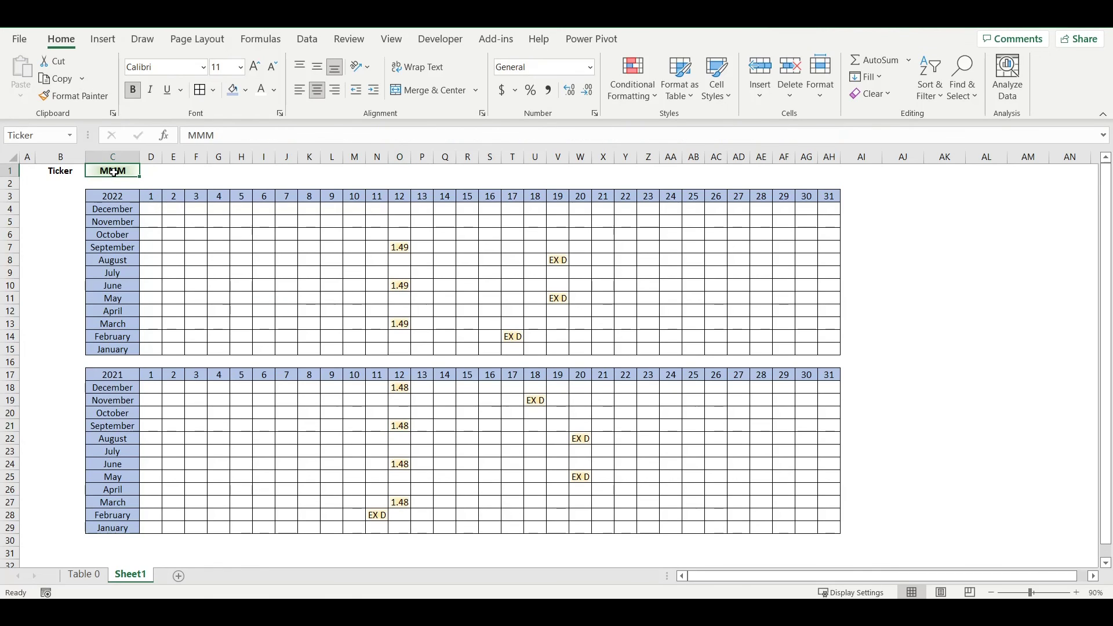
Enter O as the ticker in C1 and refresh all to show its monthly 0.25 and 0.24 dividends.
text(O)
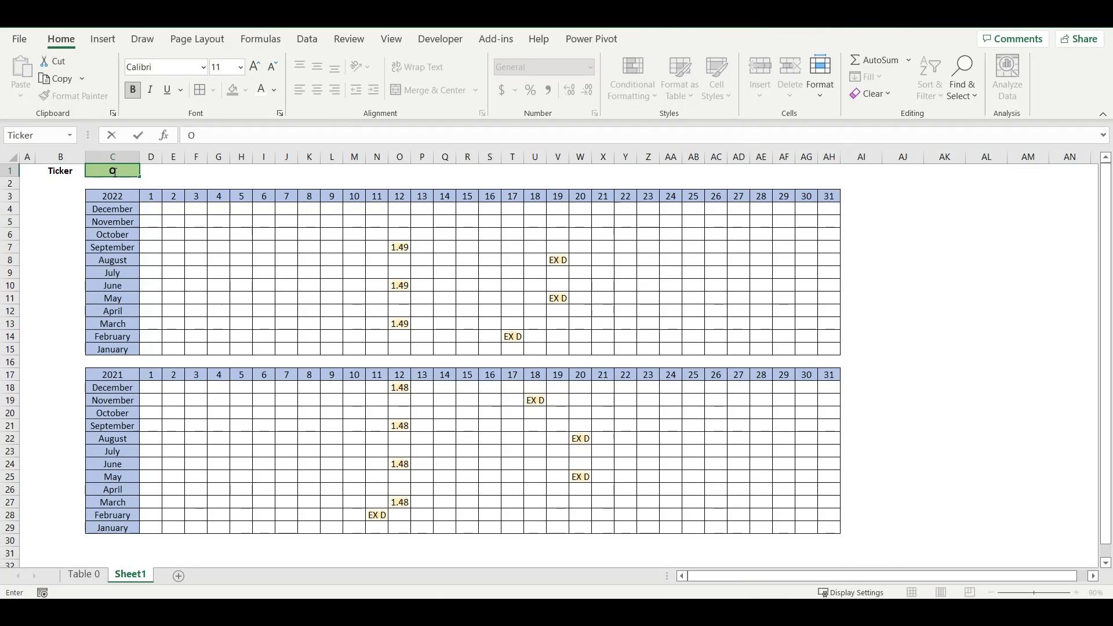
key(Return)
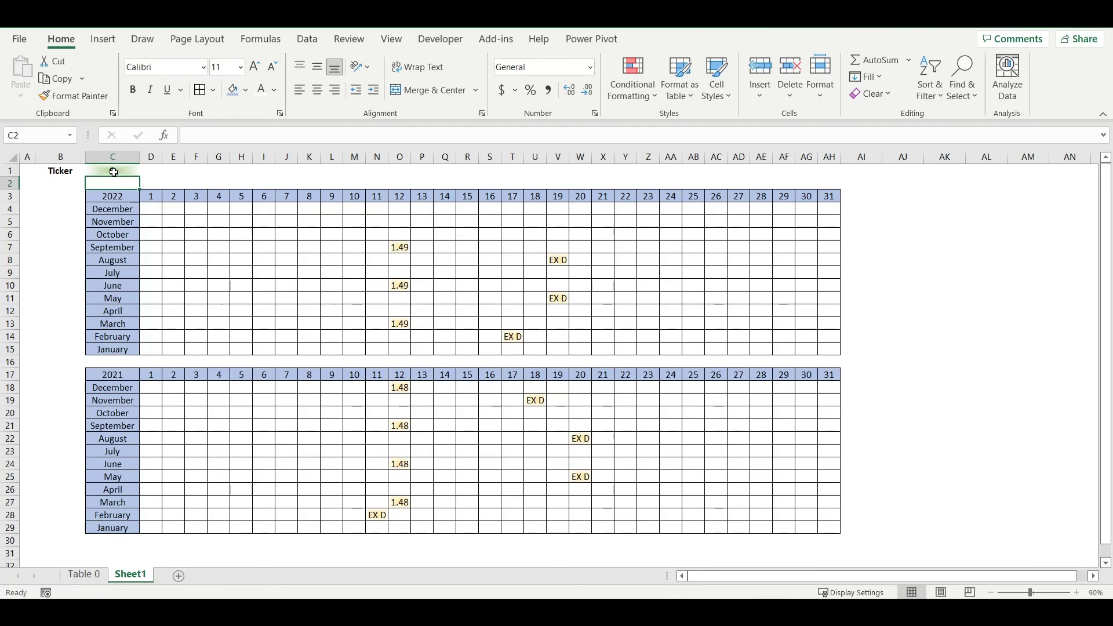
click(114, 172)
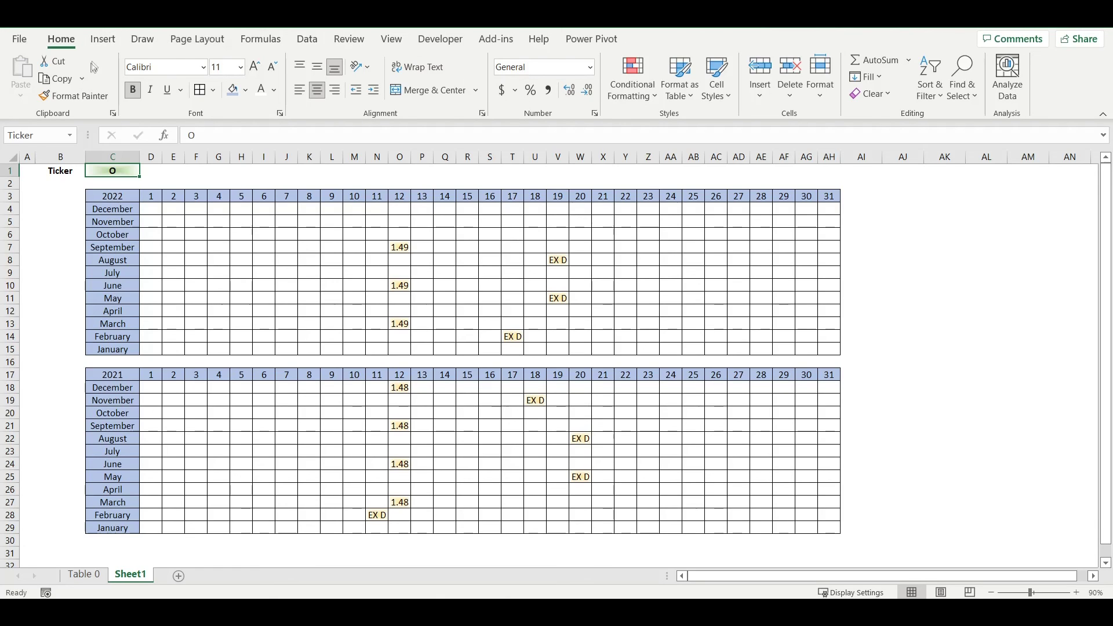
click(310, 42)
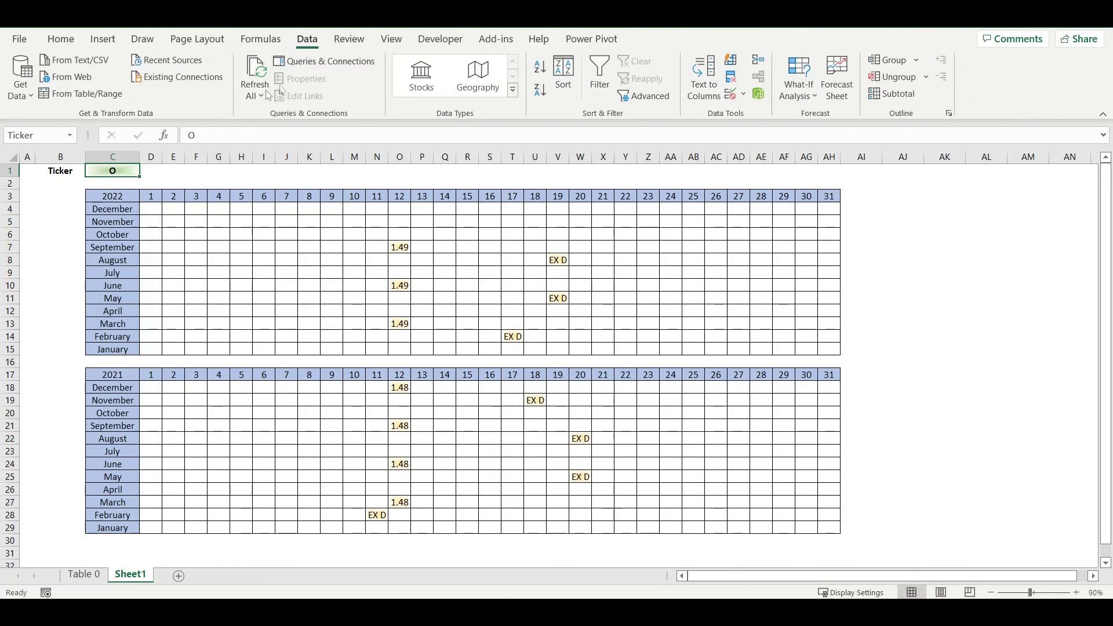
click(255, 92)
click(269, 118)
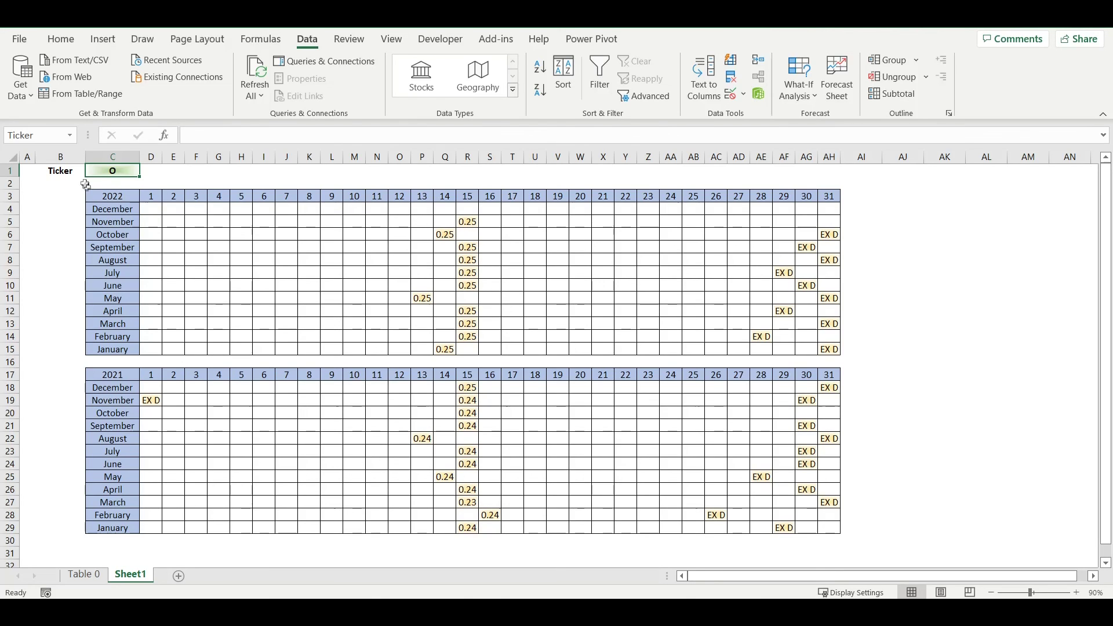
Hide the Table 0 sheet tab and rename the Sheet1 tab to 'Dividend Calendar'.
right_click(84, 576)
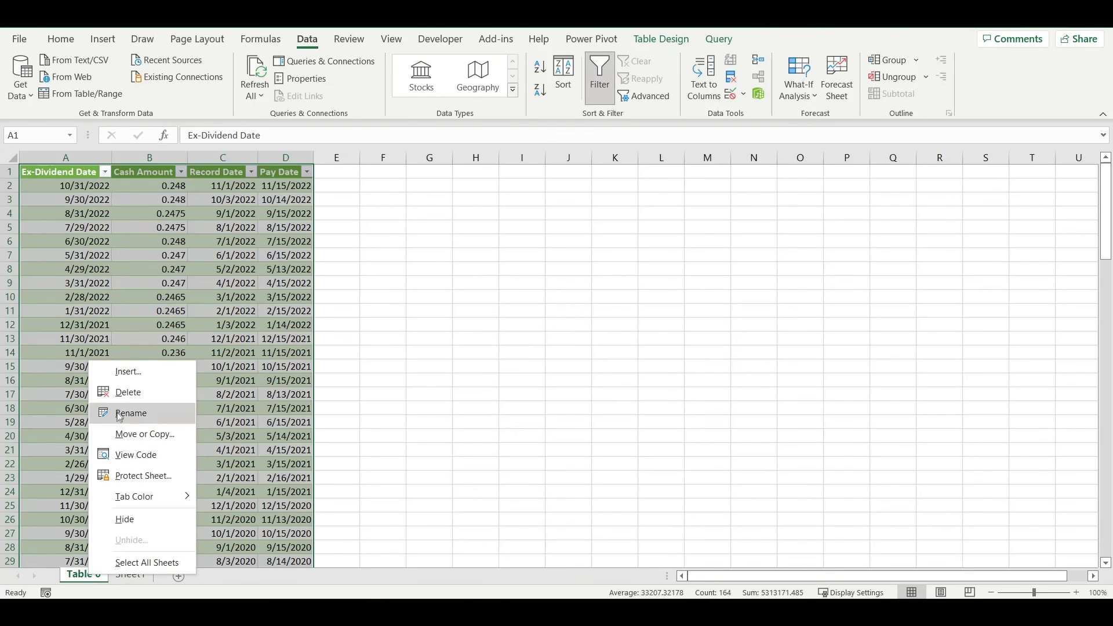
click(125, 519)
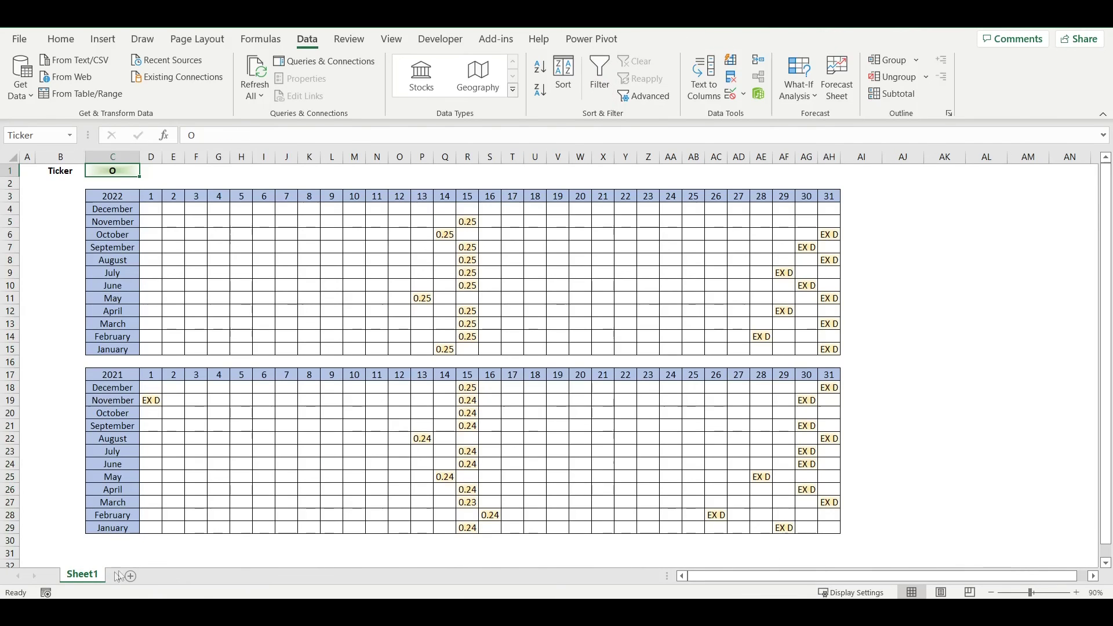
right_click(96, 580)
click(133, 416)
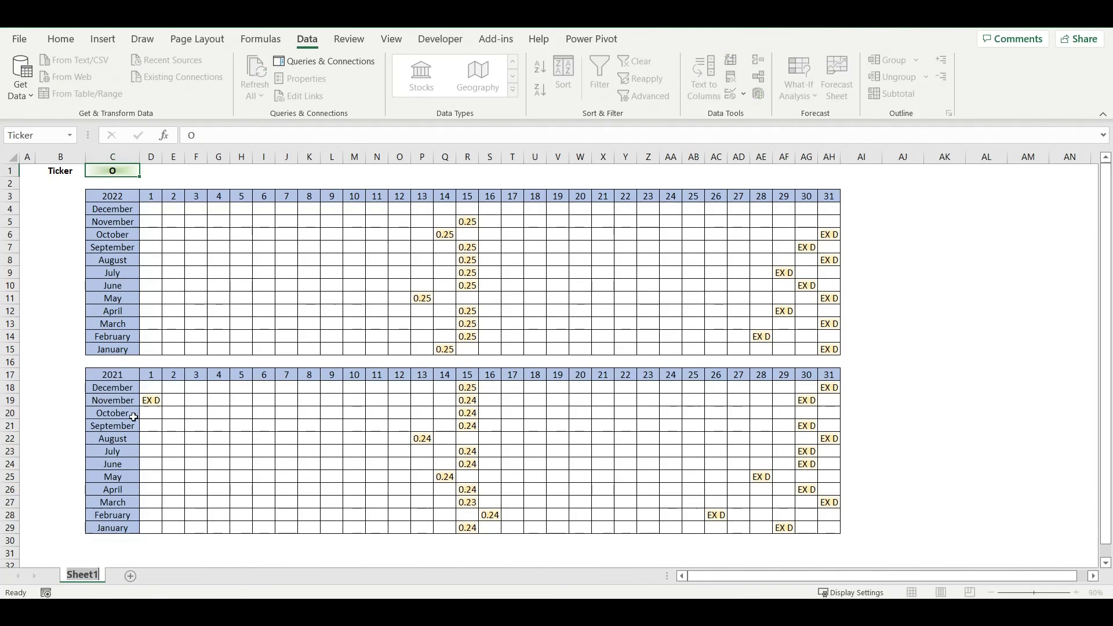
text(C)
key(BackSpace)
text(Dividend Calendar)
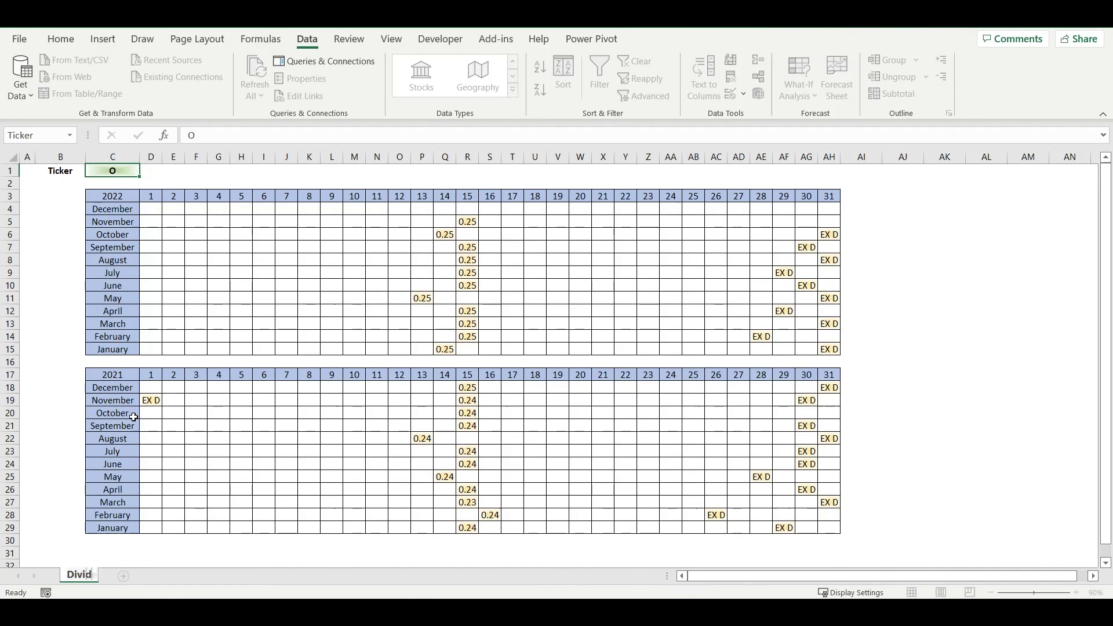